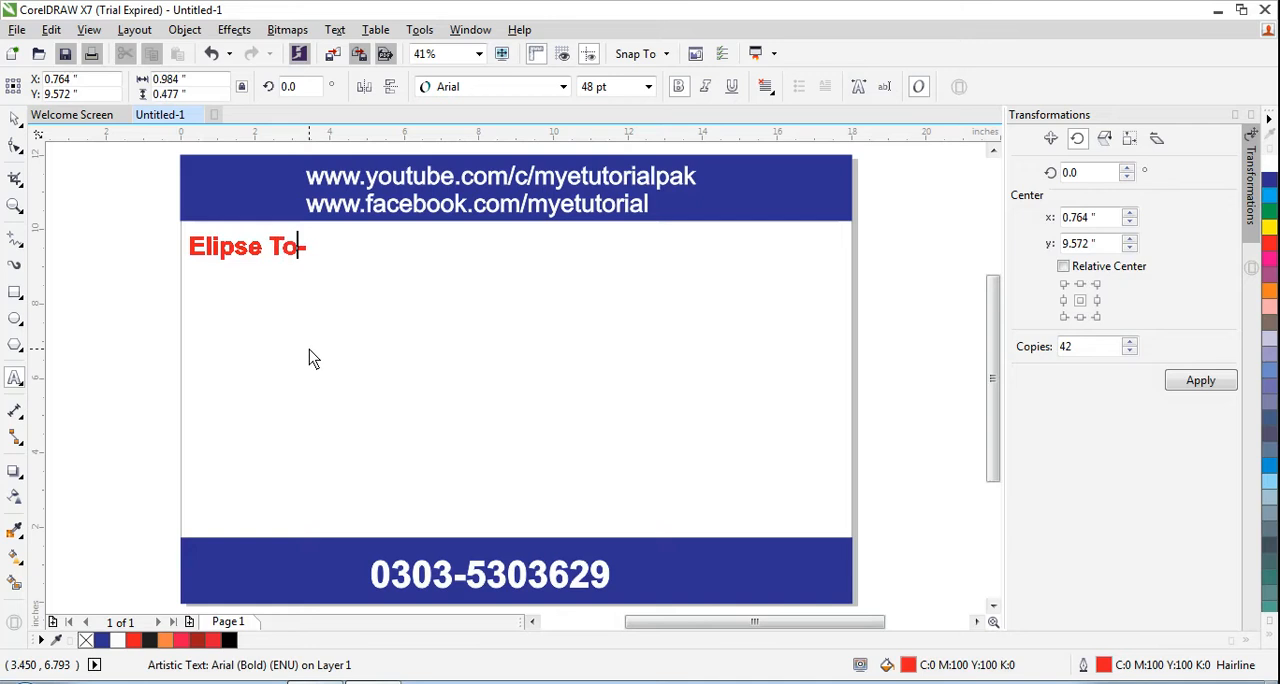
Draw an ellipse about 6.18 by 5.57 inches in the white area of the page
{"action": "key", "text": "Escape"}
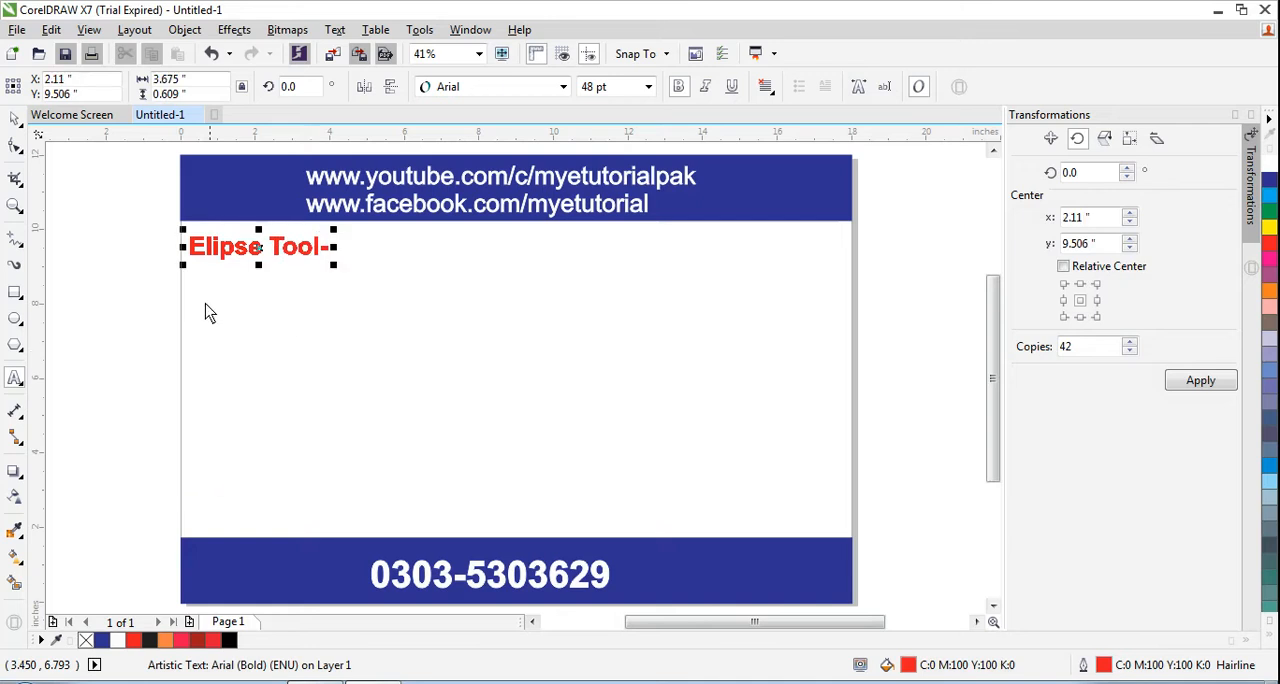
{"action": "left_click", "coordinate": [15, 321]}
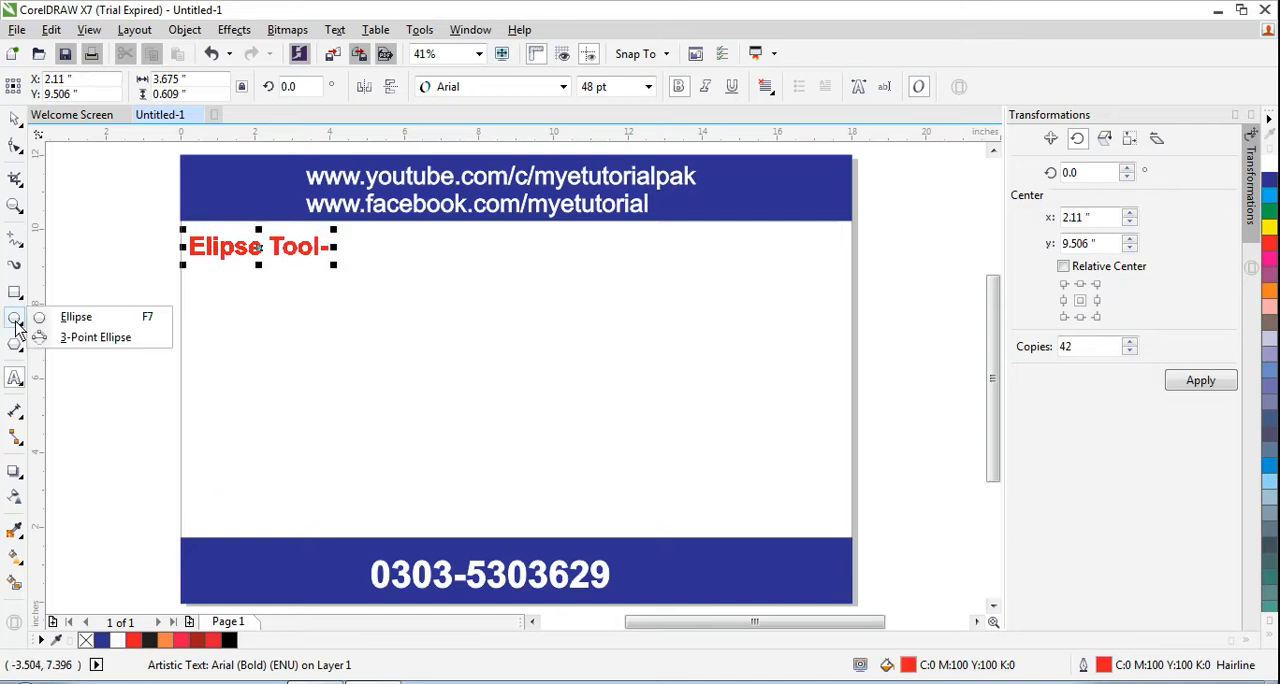
{"action": "left_click", "coordinate": [82, 323]}
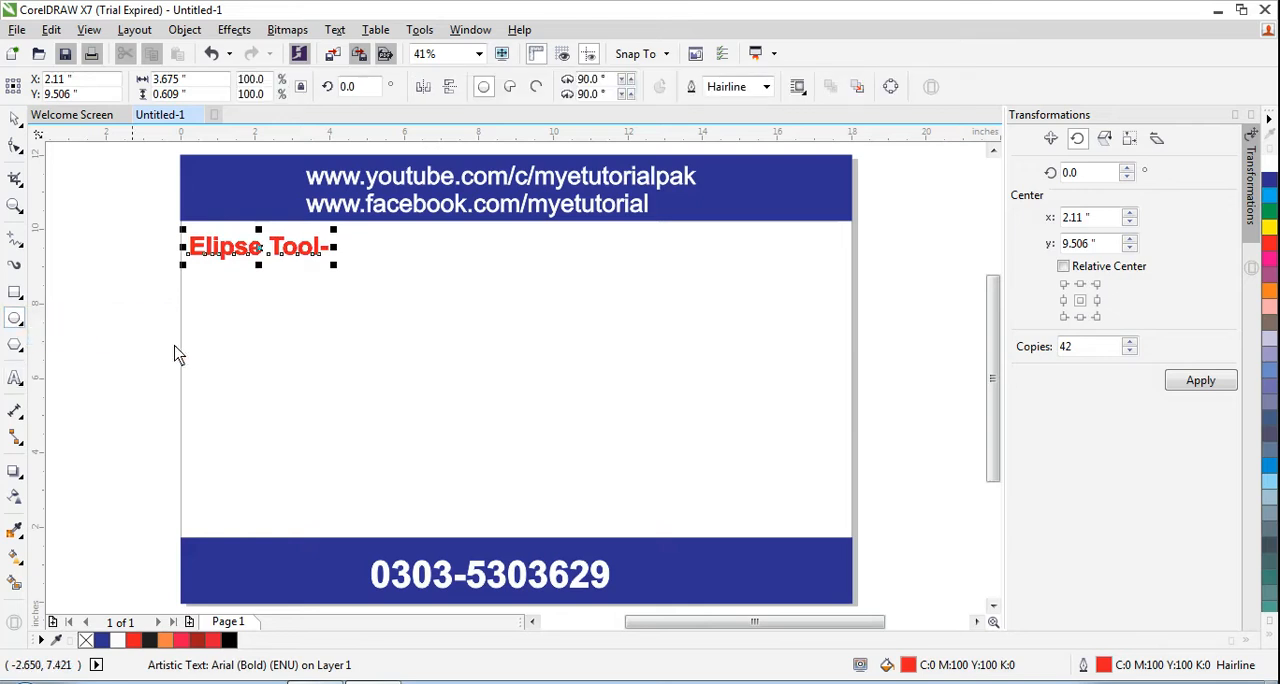
{"action": "left_click_drag", "start_coordinate": [380, 278], "coordinate": [611, 489]}
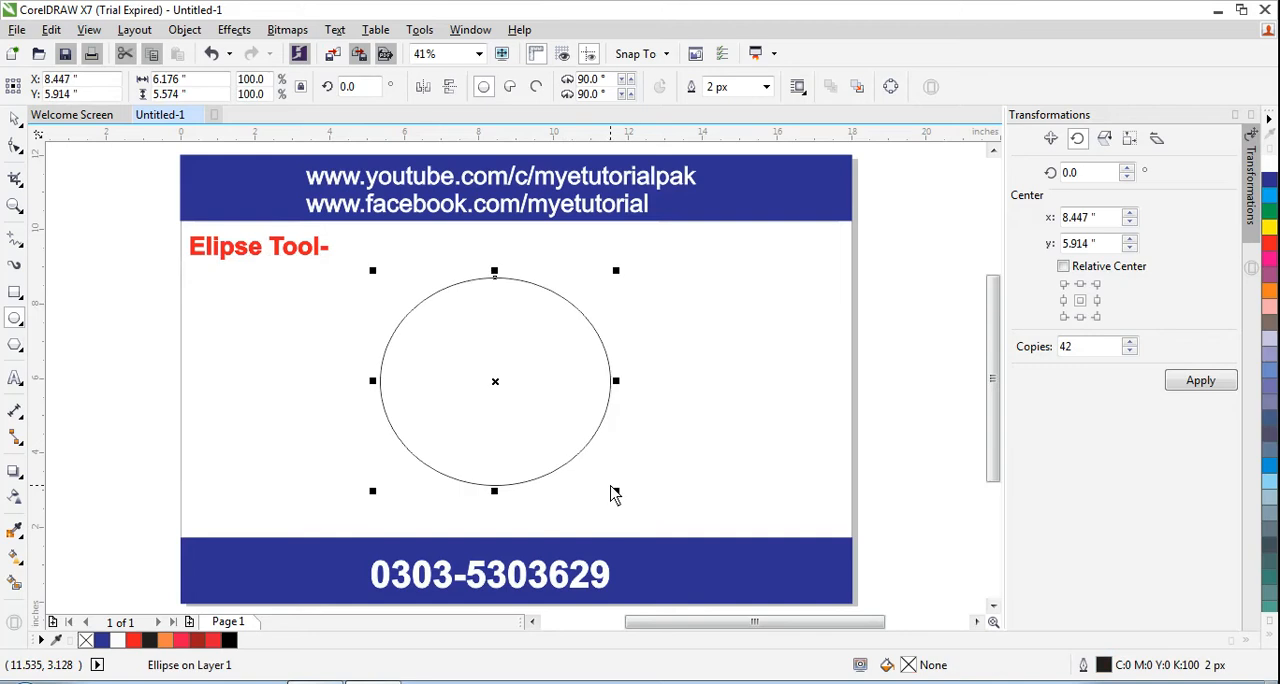
Move the ellipse slightly left, to about X 7.39 and Y 5.86 inches, and set its outline width to 25 px
{"action": "left_click", "coordinate": [17, 121]}
{"action": "left_click_drag", "start_coordinate": [481, 350], "coordinate": [441, 352]}
{"action": "left_click", "coordinate": [268, 362]}
{"action": "left_click", "coordinate": [438, 364]}
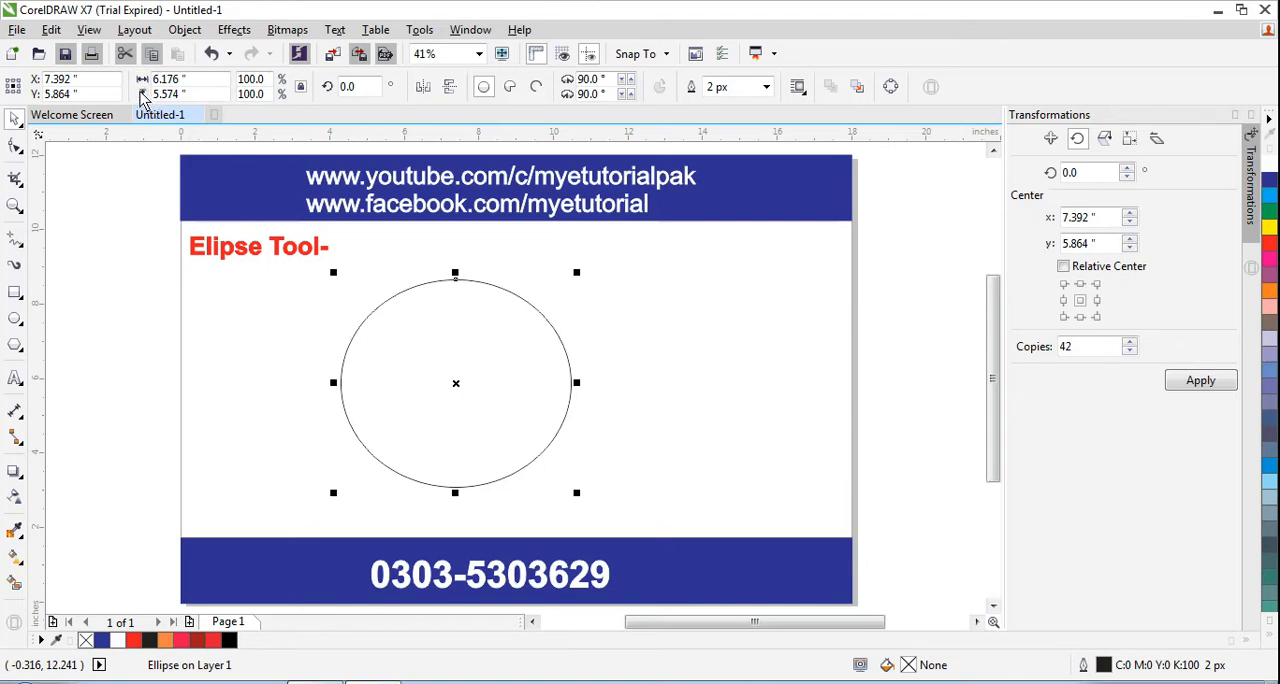
{"action": "left_click", "coordinate": [765, 87]}
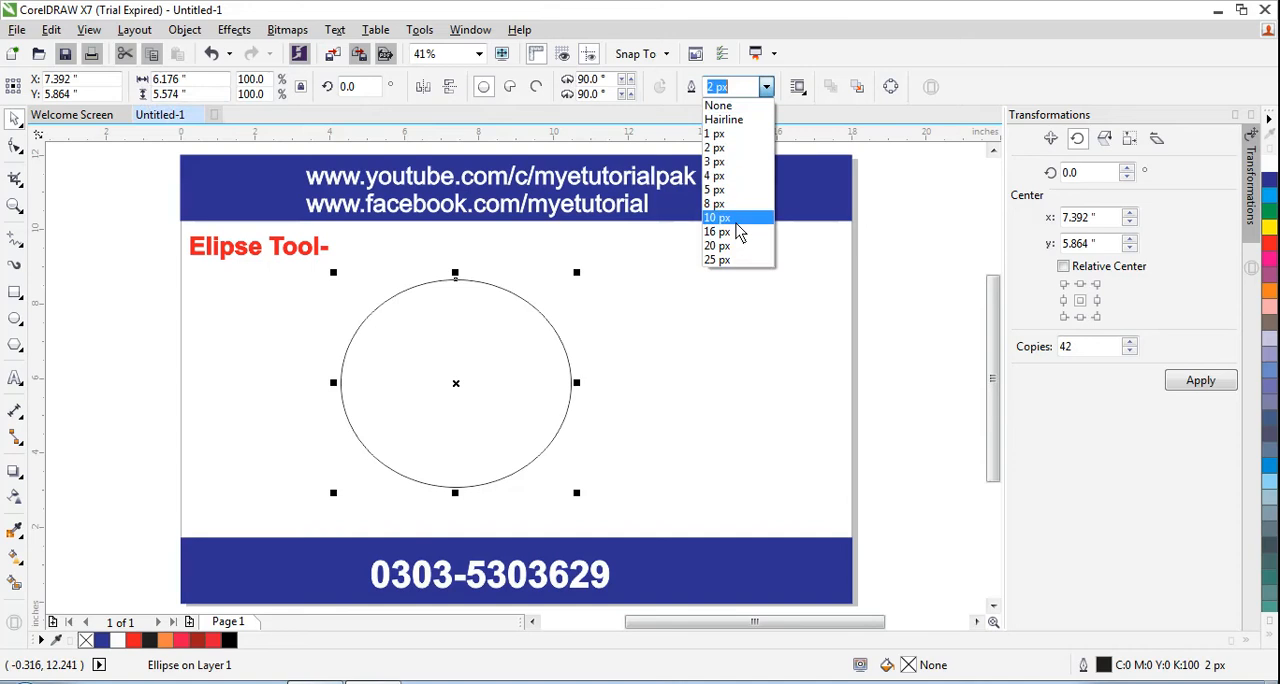
{"action": "left_click", "coordinate": [738, 266]}
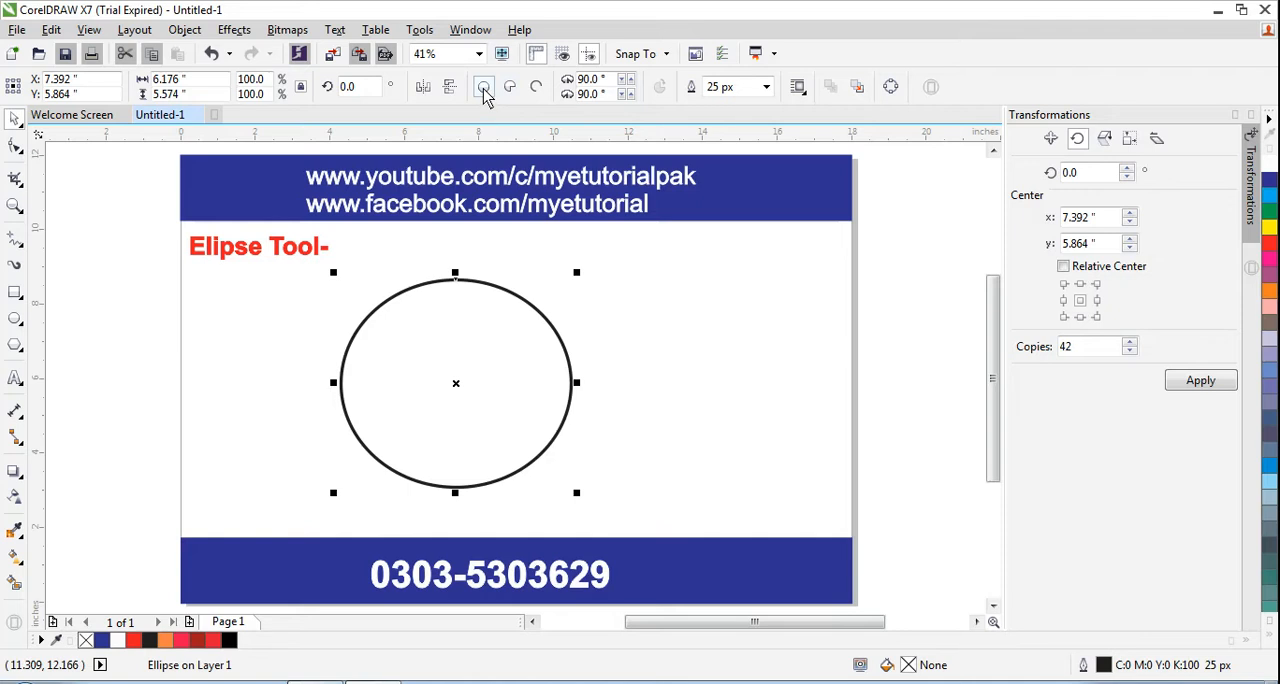
Try the pie and arc shapes on the ellipse and restore the full ellipse
{"action": "left_click", "coordinate": [536, 88]}
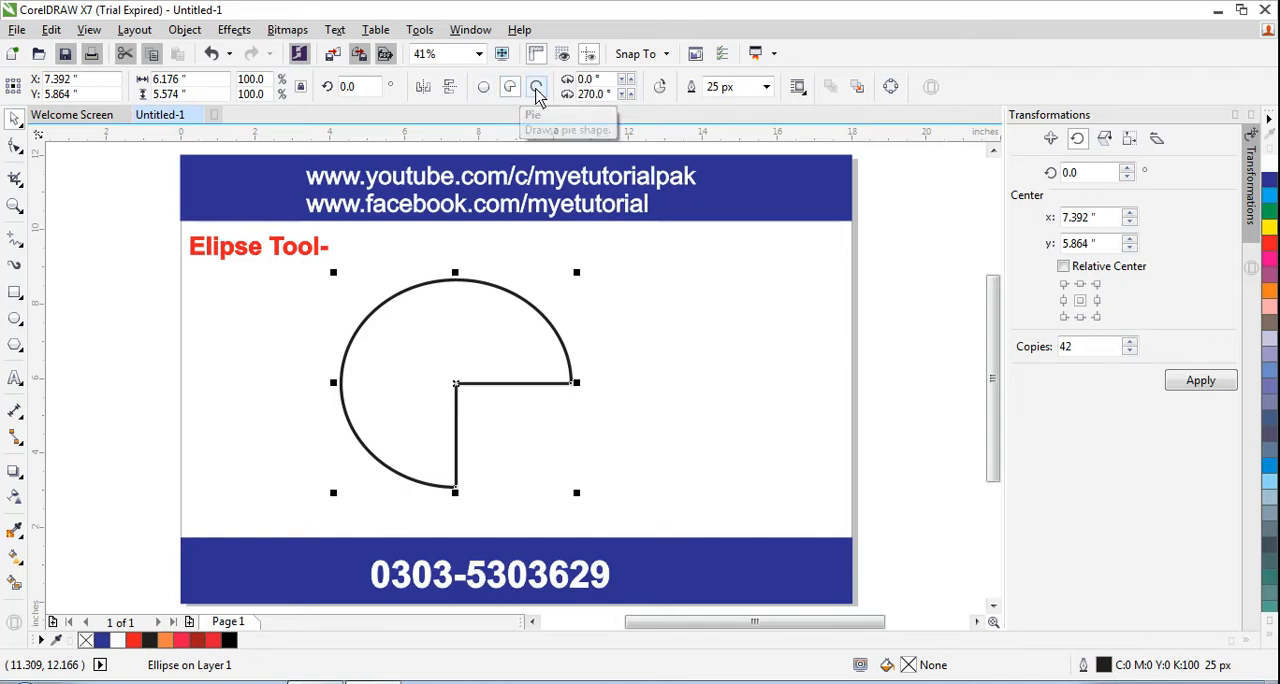
{"action": "left_click", "coordinate": [536, 88]}
{"action": "left_click", "coordinate": [484, 88]}
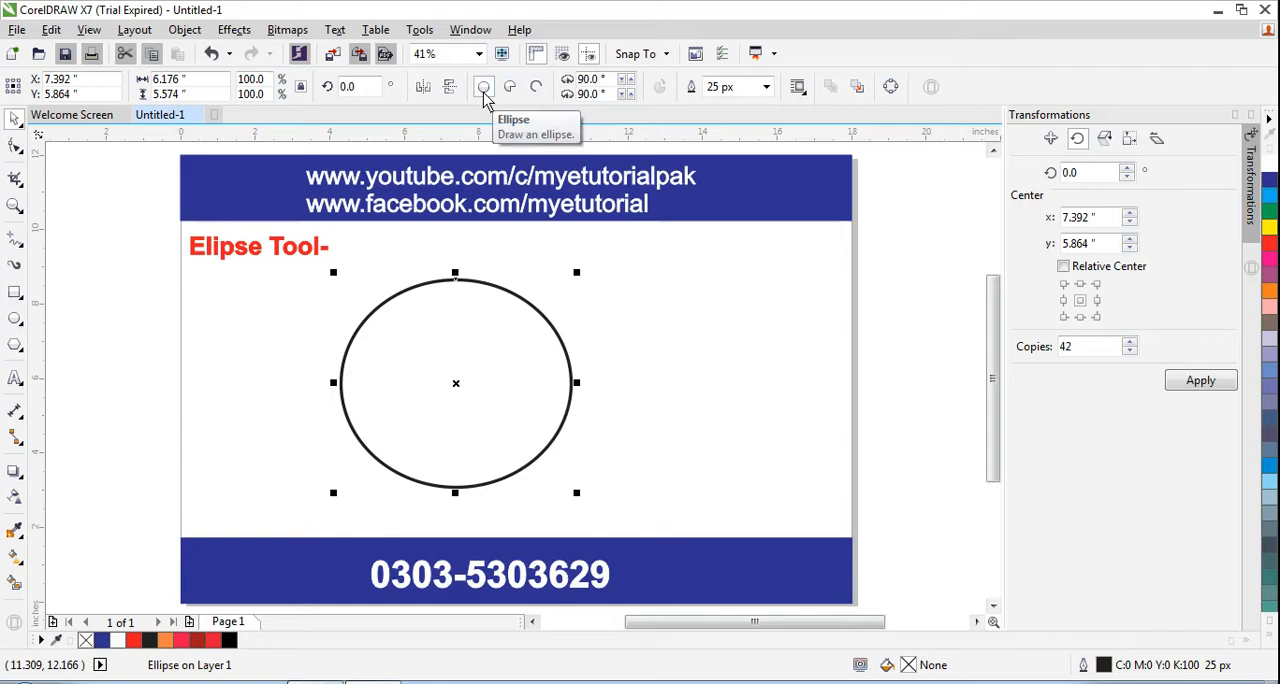
{"action": "left_click", "coordinate": [797, 88]}
{"action": "left_click", "coordinate": [799, 90]}
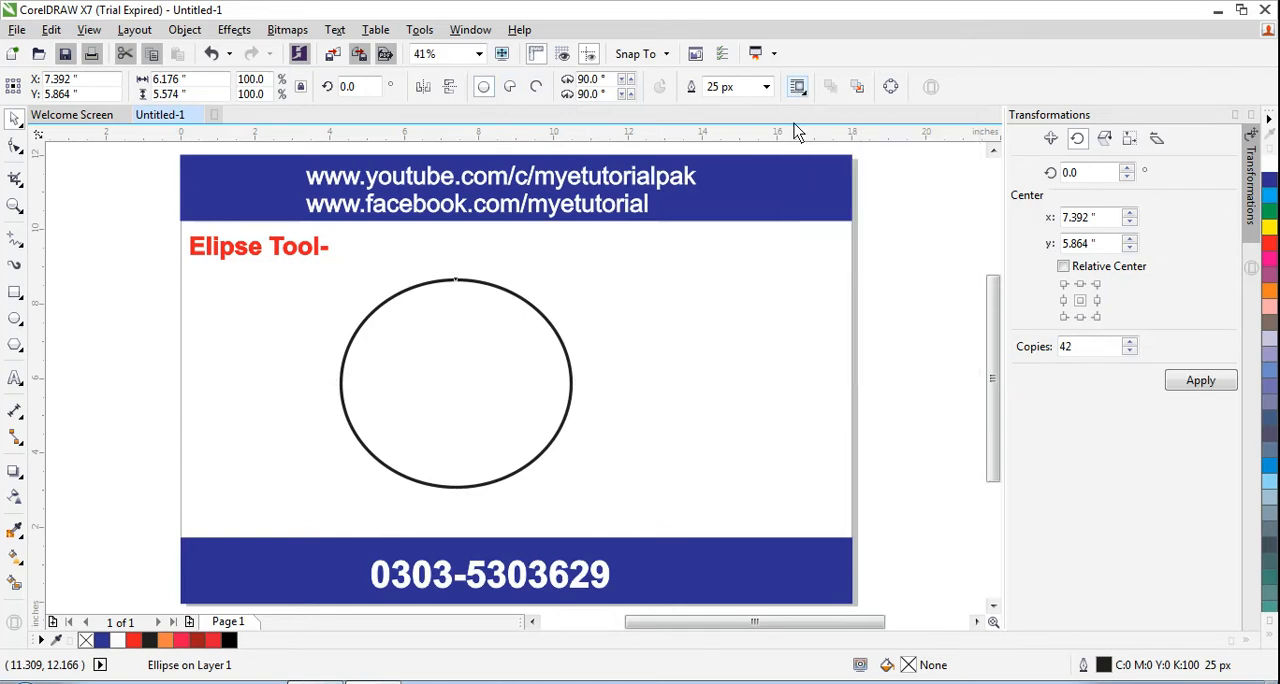
Reposition the ellipse so its center is at about X 8.37 and Y 5.79 inches
{"action": "left_click", "coordinate": [458, 363]}
{"action": "left_click_drag", "start_coordinate": [458, 363], "coordinate": [520, 370]}
{"action": "left_click", "coordinate": [311, 372]}
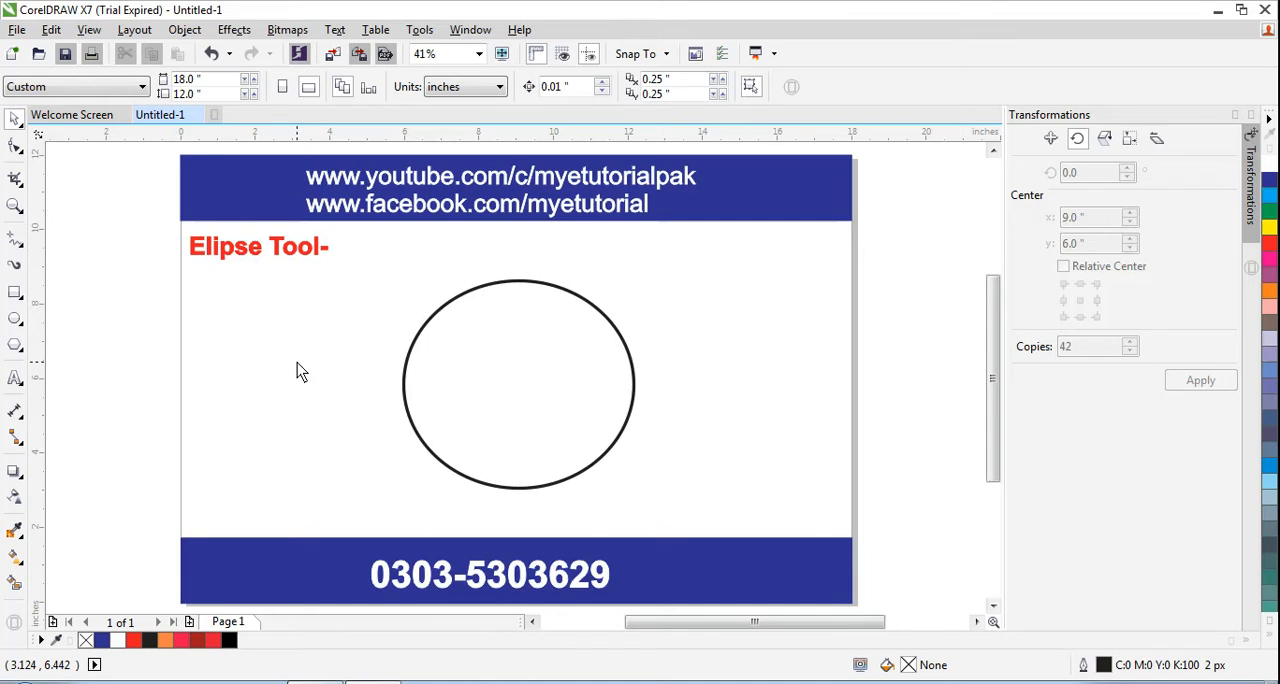
{"action": "left_click", "coordinate": [508, 383]}
{"action": "left_click_drag", "start_coordinate": [514, 377], "coordinate": [486, 374]}
{"action": "left_click", "coordinate": [364, 364]}
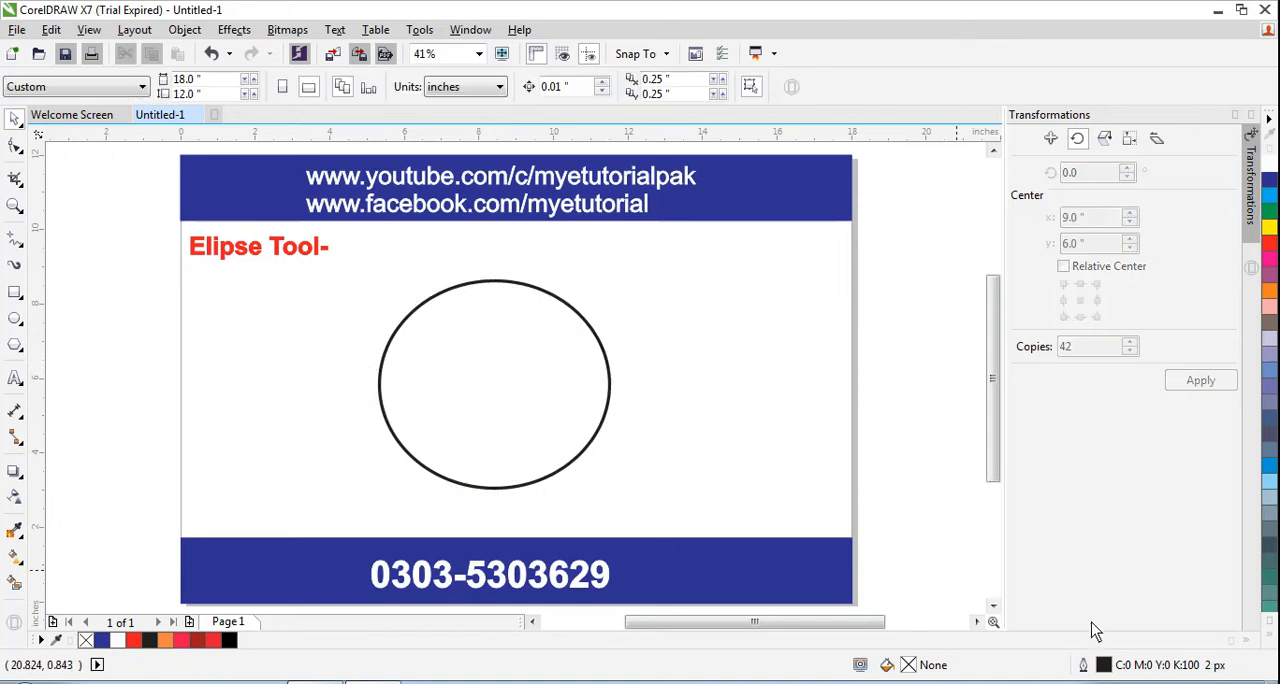
{"action": "left_click", "coordinate": [1115, 682]}
{"action": "left_click", "coordinate": [608, 389]}
{"action": "left_click", "coordinate": [500, 380]}
{"action": "left_click_drag", "start_coordinate": [500, 380], "coordinate": [497, 366]}
{"action": "left_click", "coordinate": [301, 399]}
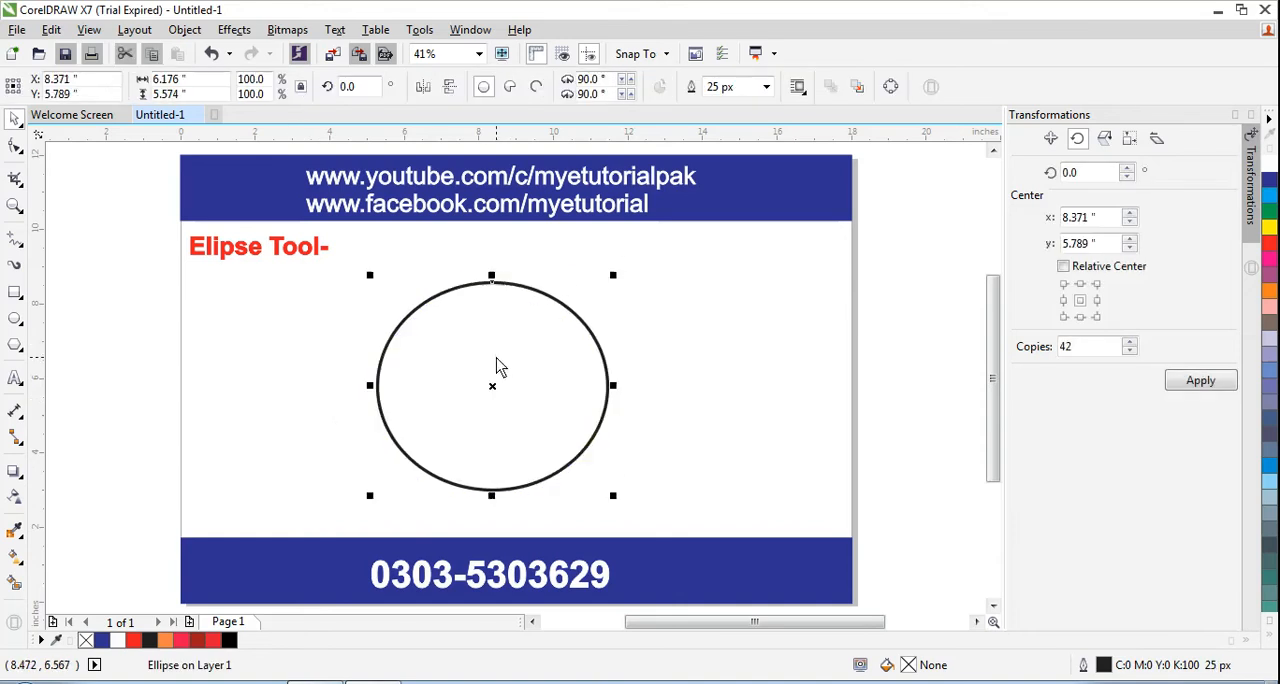
{"action": "left_click", "coordinate": [283, 385]}
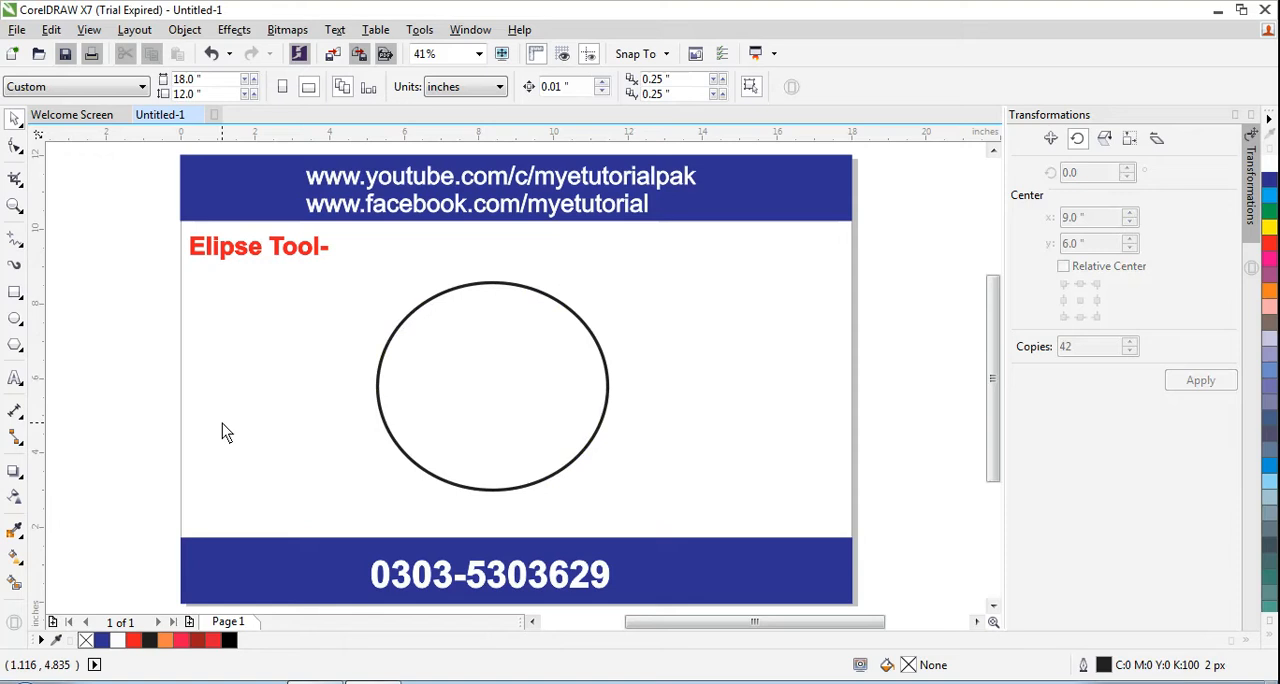
{"action": "left_click", "coordinate": [1115, 682]}
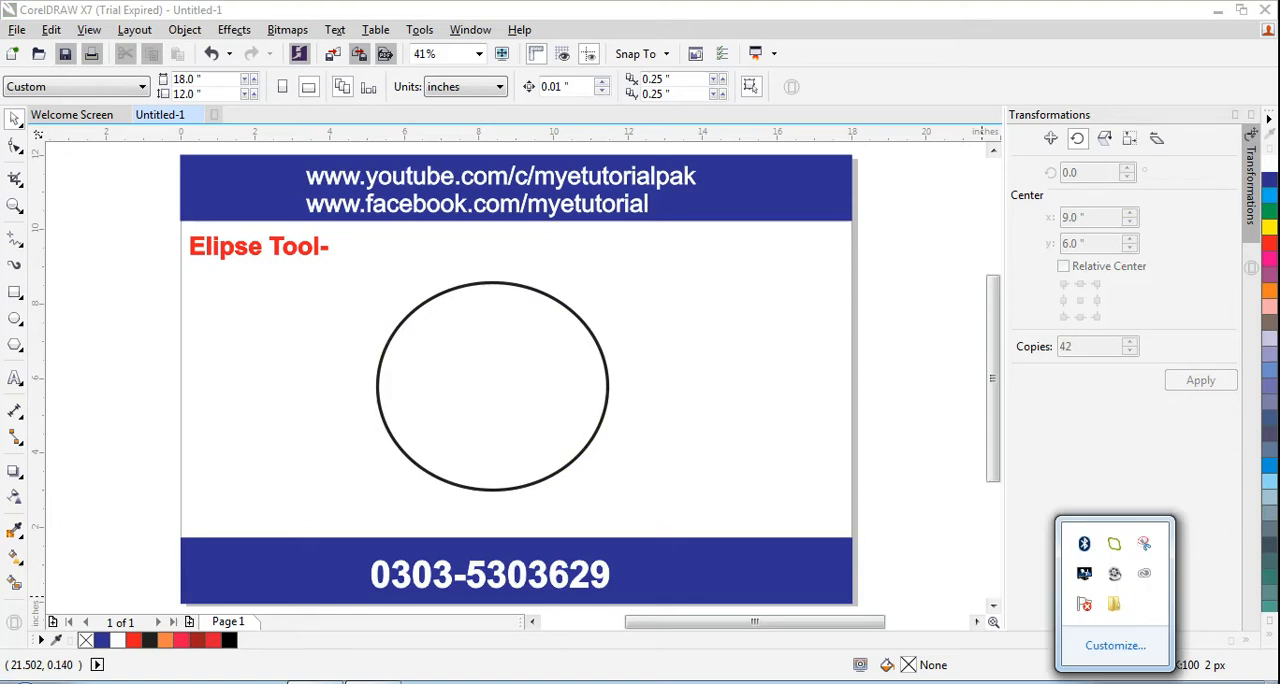
{"action": "right_click", "coordinate": [1138, 590]}
{"action": "left_click", "coordinate": [1163, 512]}
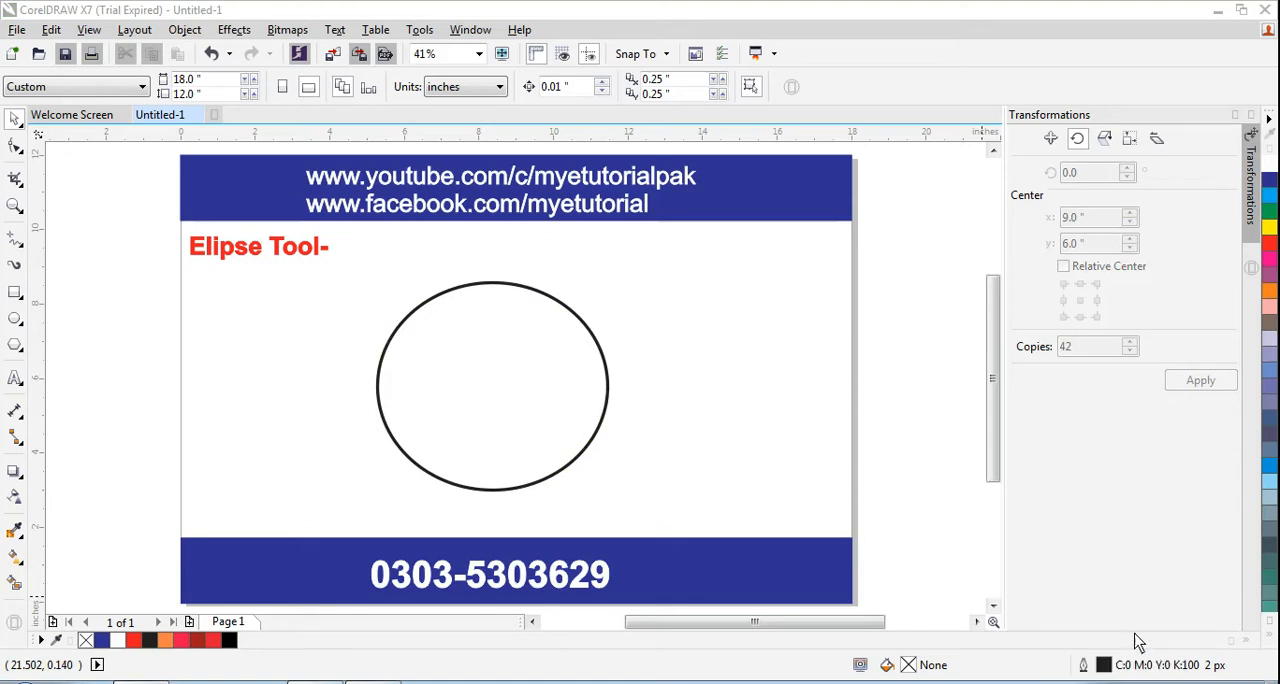
Duplicate the ellipse and place the copy over the original
{"action": "left_click", "coordinate": [511, 358]}
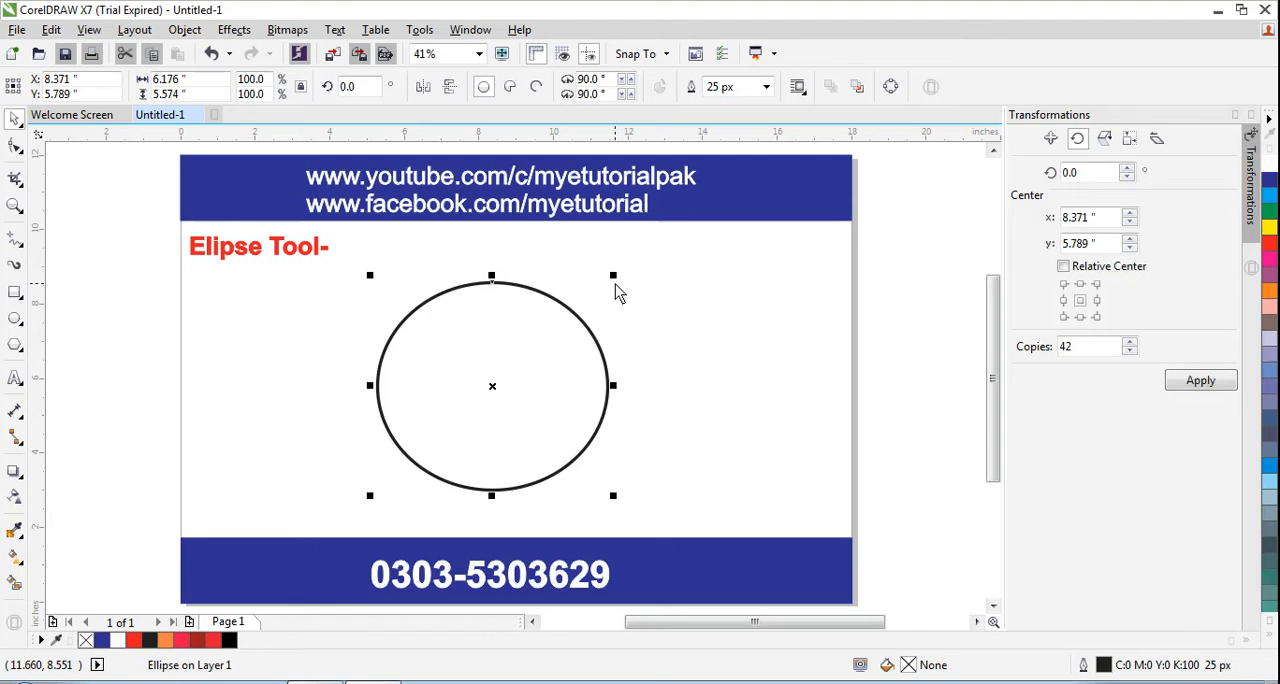
{"action": "left_click_drag", "start_coordinate": [614, 284], "coordinate": [589, 301]}
{"action": "key", "text": "ctrl+z"}
{"action": "key", "text": "ctrl+d"}
{"action": "left_click_drag", "start_coordinate": [555, 345], "coordinate": [546, 345]}
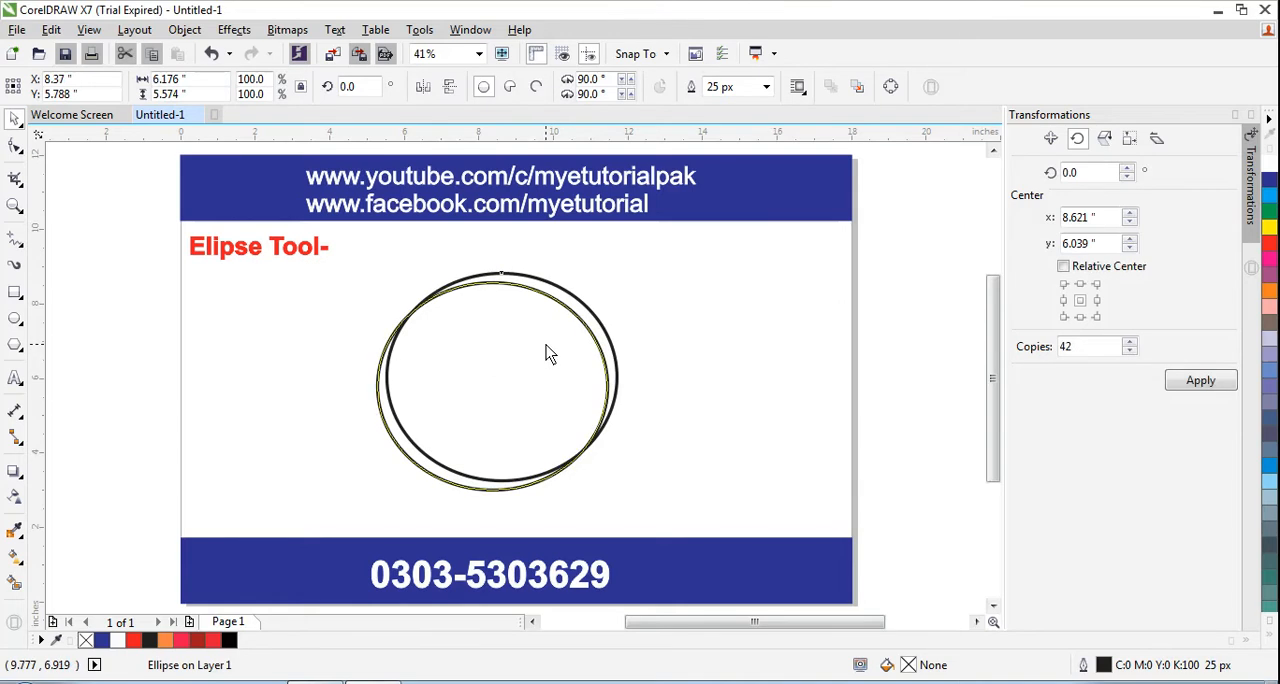
{"action": "key", "text": "ctrl+z"}
{"action": "key", "text": "ctrl+z"}
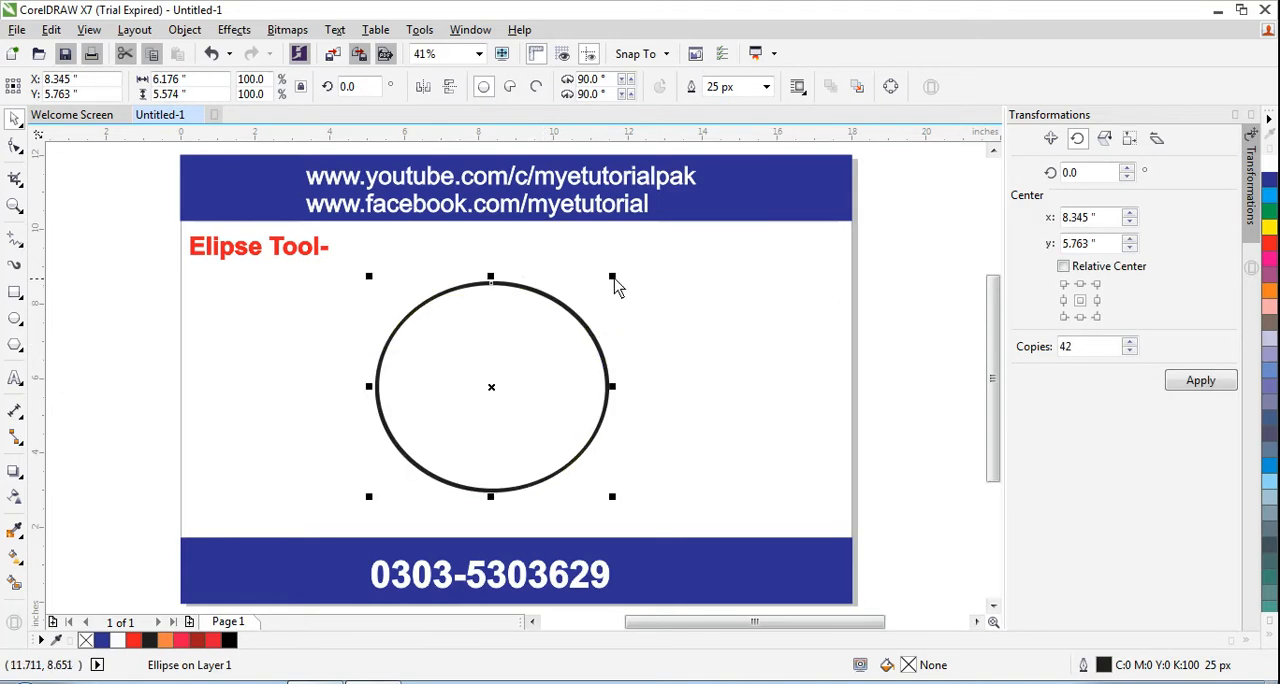
Shrink the duplicate ellipse to about 4.40 by 3.97 inches, centered inside the original
{"action": "left_click_drag", "start_coordinate": [613, 278], "coordinate": [589, 316]}
{"action": "left_click", "coordinate": [680, 329]}
{"action": "left_click", "coordinate": [503, 381]}
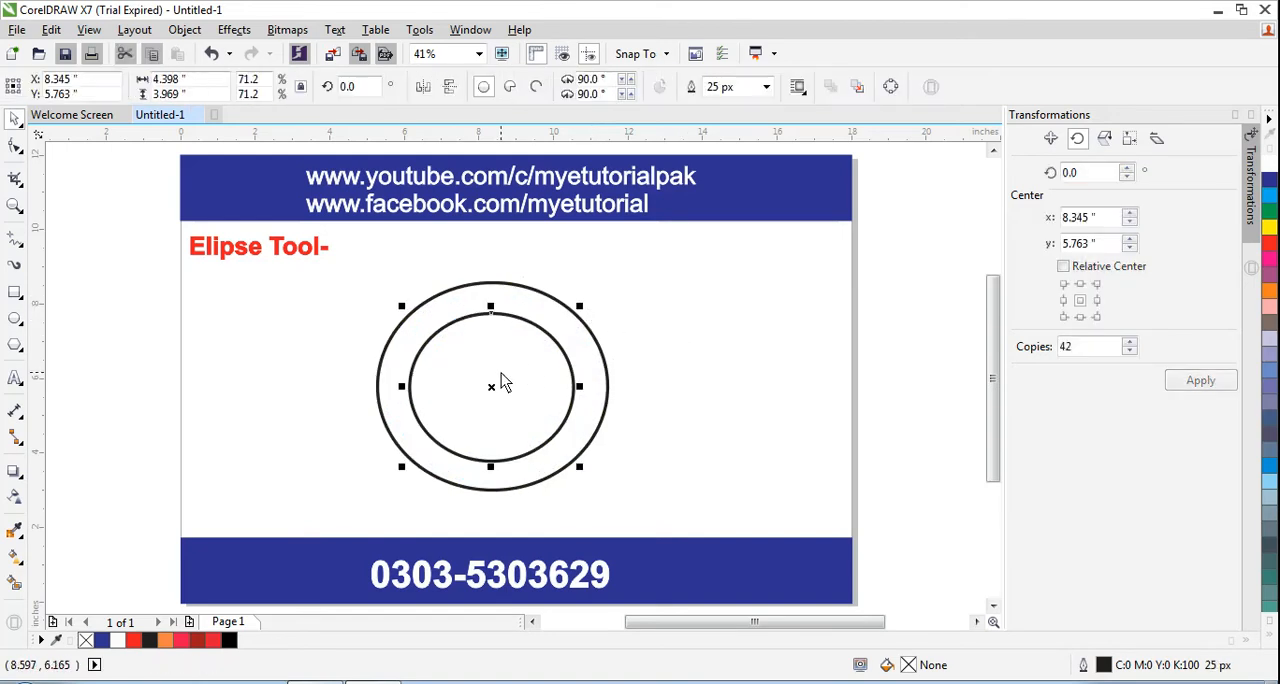
{"action": "left_click", "coordinate": [414, 380]}
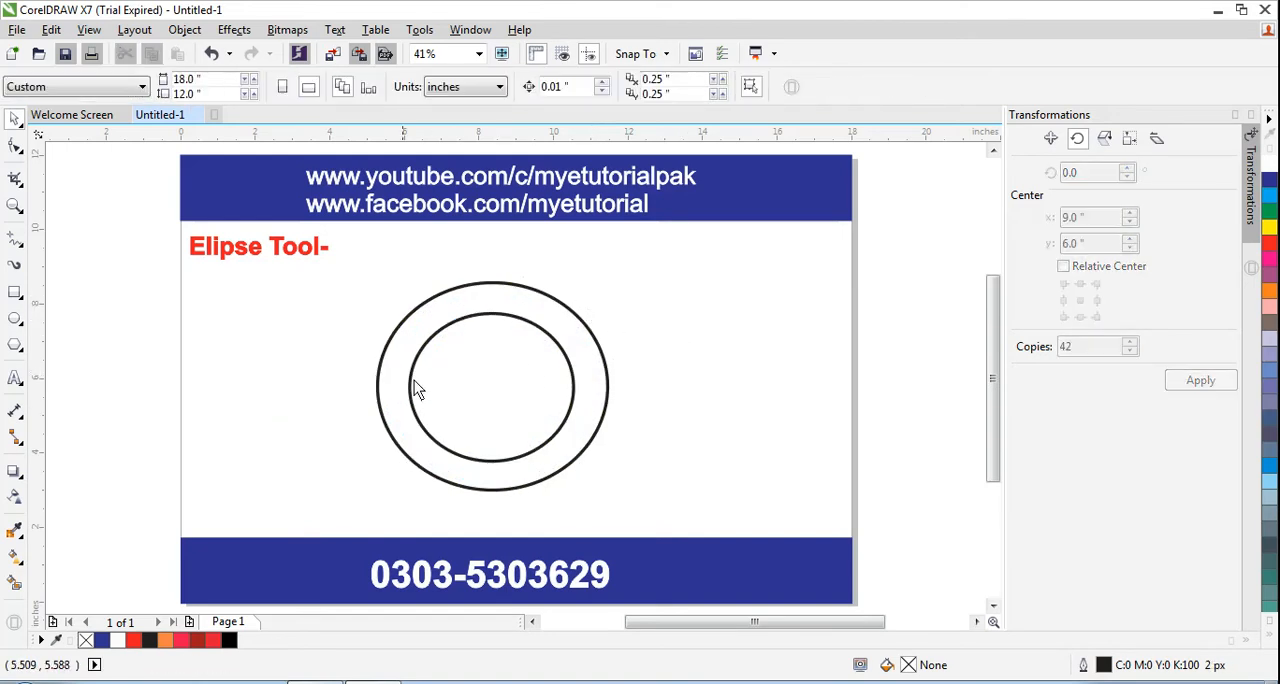
Fill the outer ellipse with green
{"action": "left_click", "coordinate": [588, 331]}
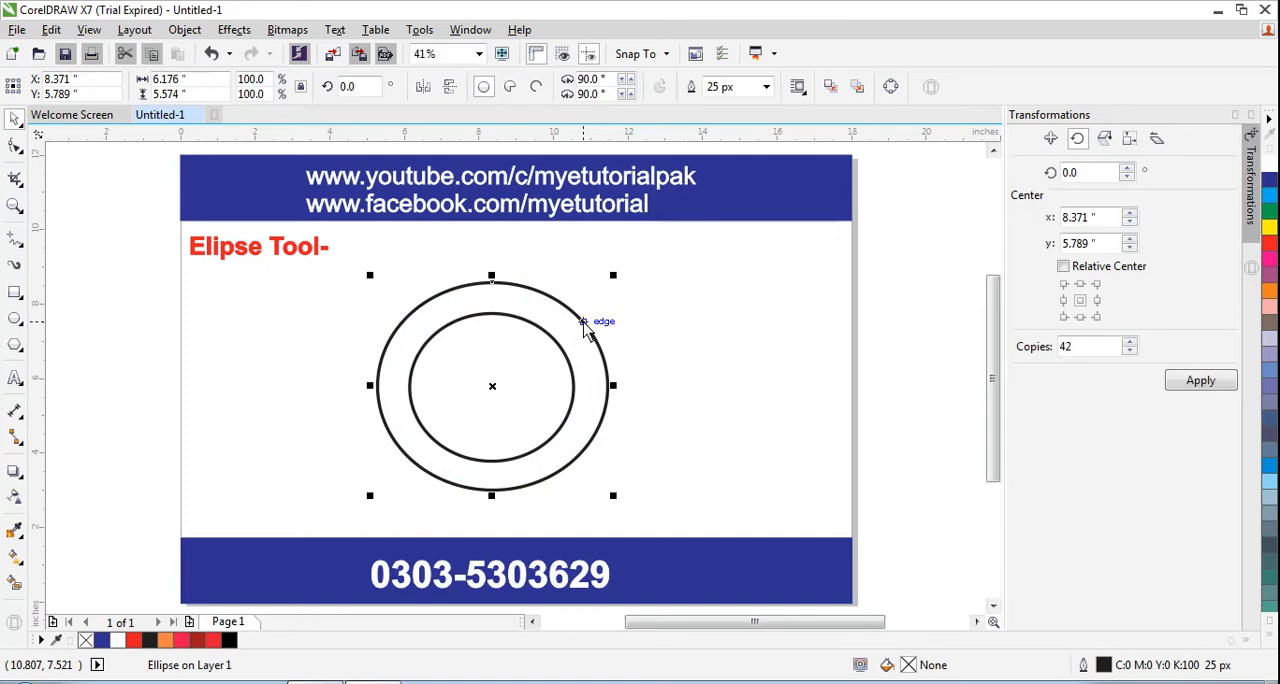
{"action": "left_click", "coordinate": [1267, 639]}
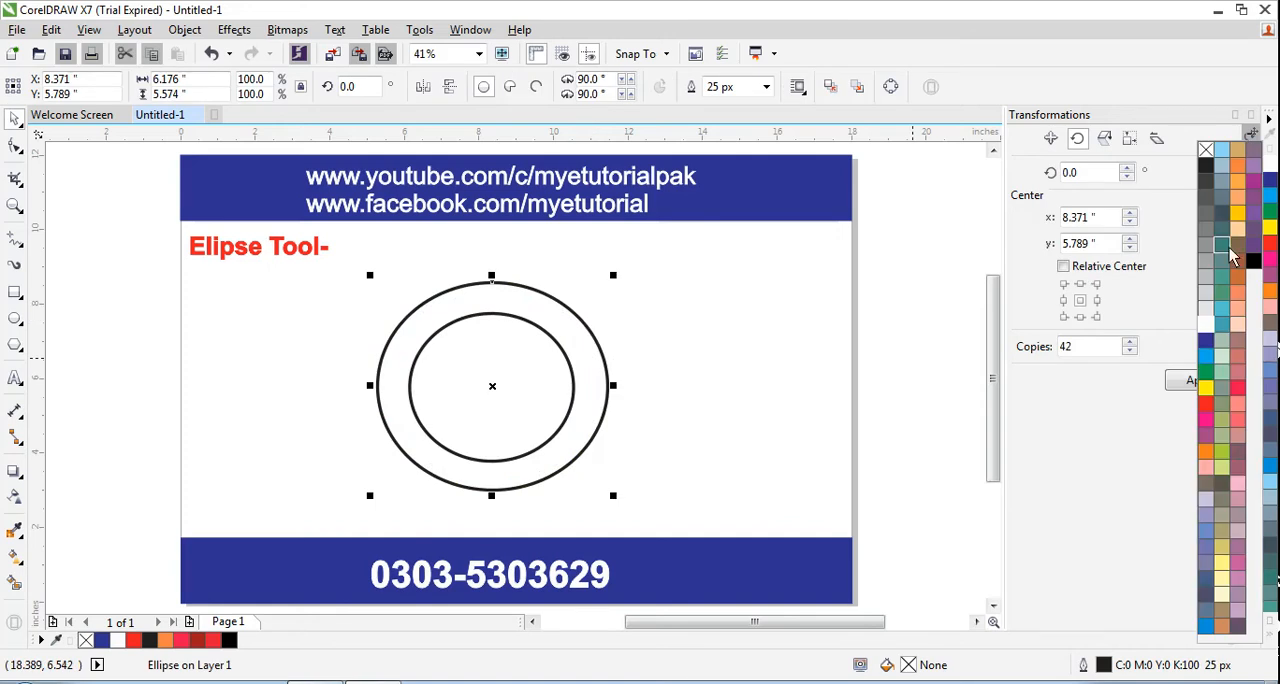
{"action": "left_click", "coordinate": [1270, 214]}
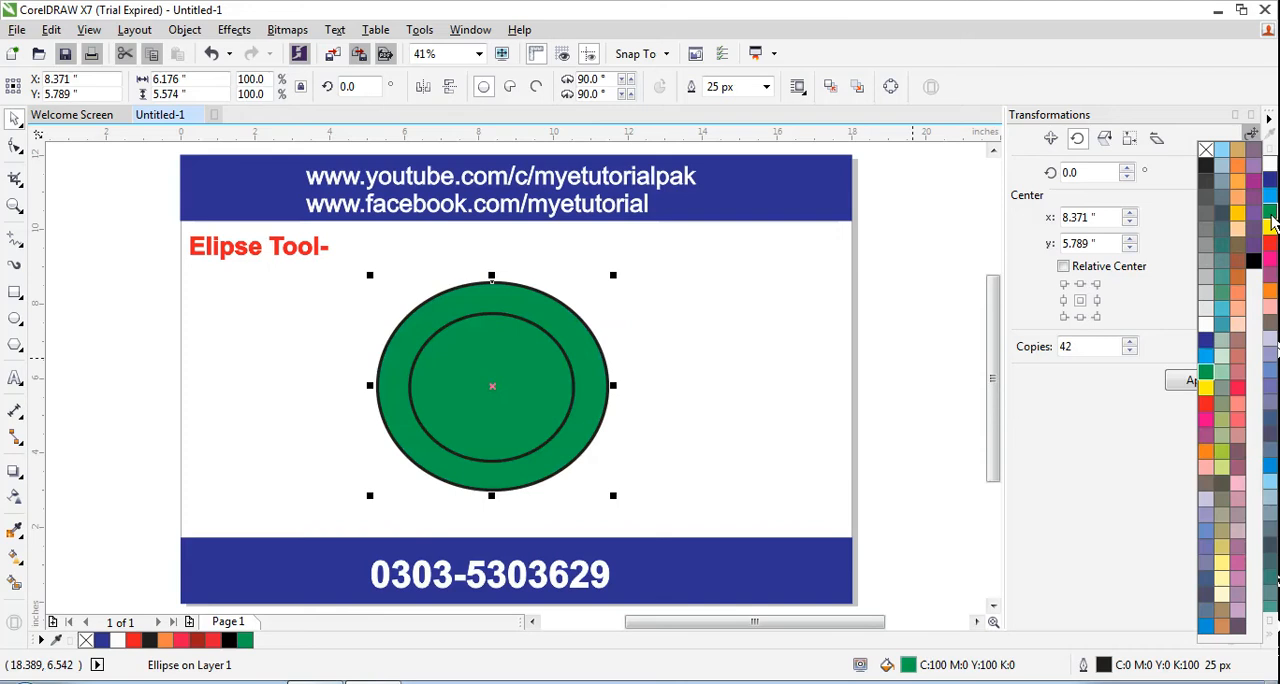
Fill the inner ellipse with white to form a green ring
{"action": "left_click", "coordinate": [506, 387]}
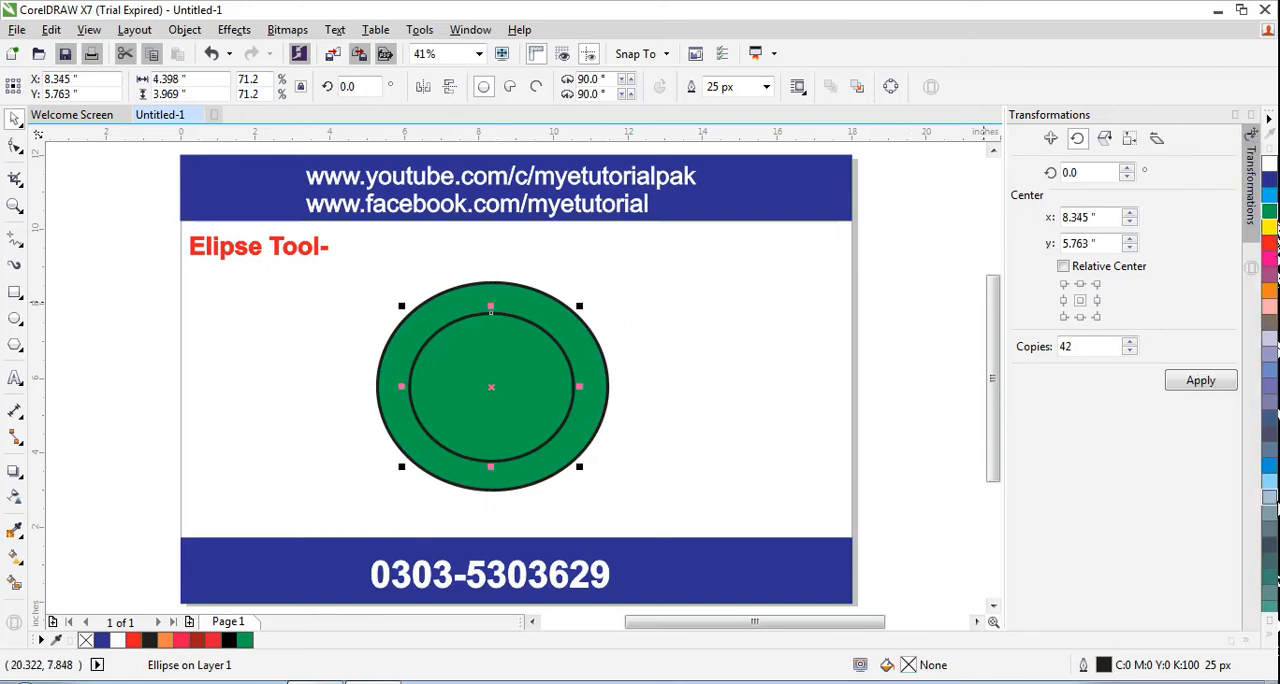
{"action": "left_click", "coordinate": [1267, 637]}
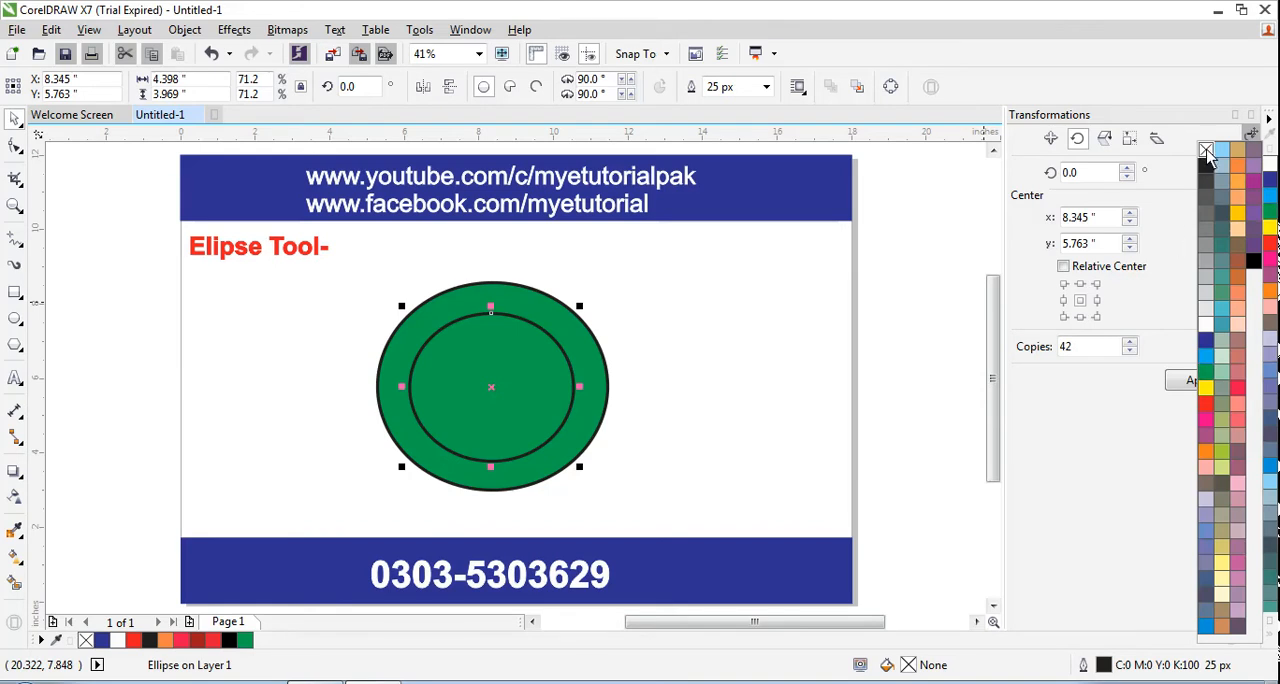
{"action": "left_click", "coordinate": [1206, 322]}
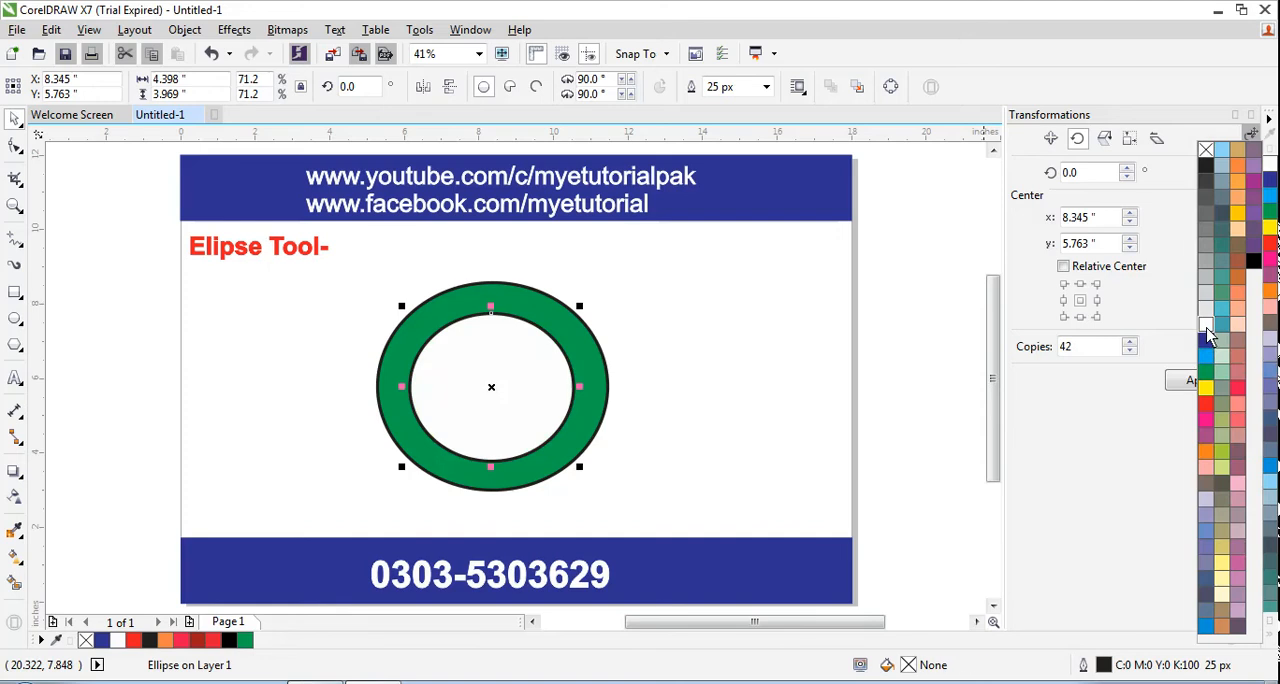
{"action": "left_click", "coordinate": [309, 440]}
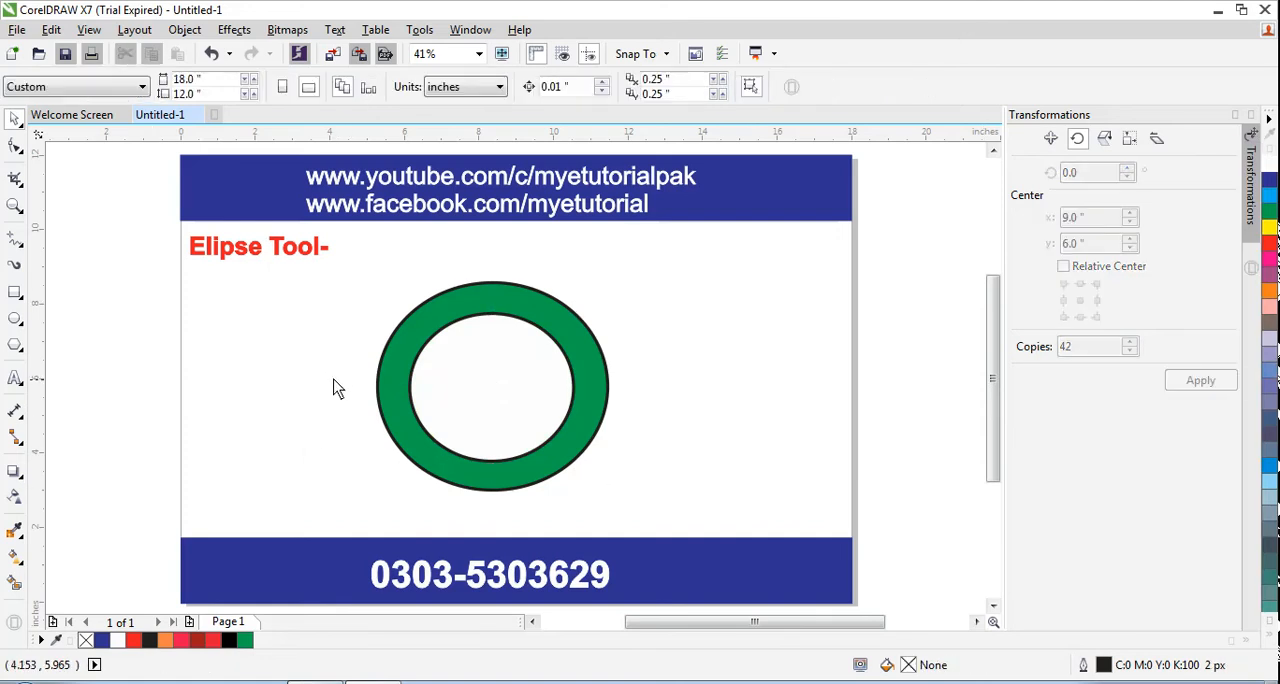
Add the artistic text "My E Tutorial" below the ring, just above the lower blue band
{"action": "left_click", "coordinate": [15, 378]}
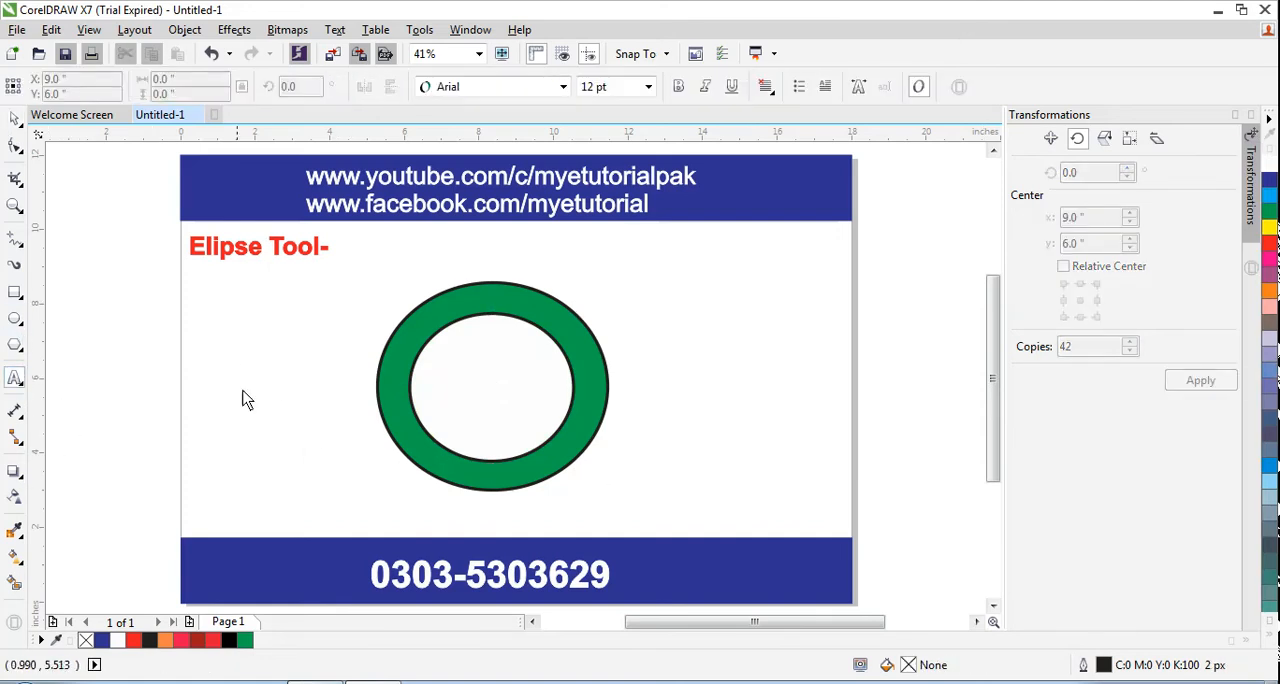
{"action": "left_click", "coordinate": [358, 573]}
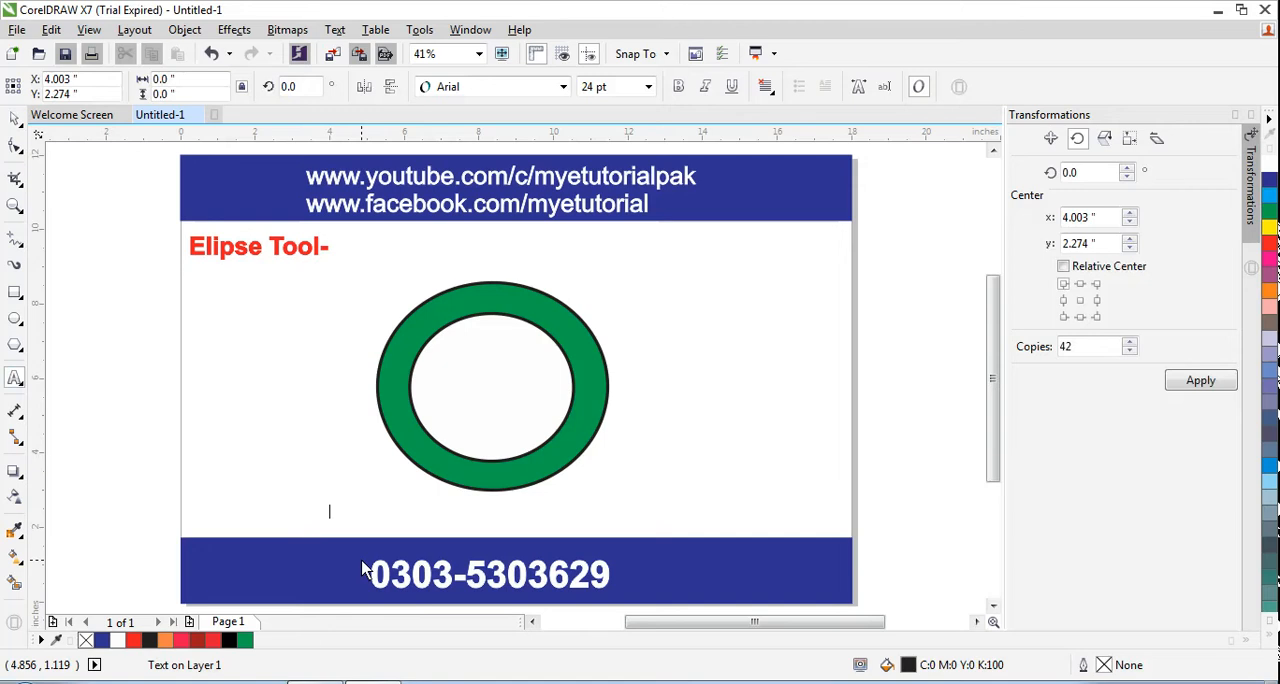
{"action": "type", "text": "My E Tutorial"}
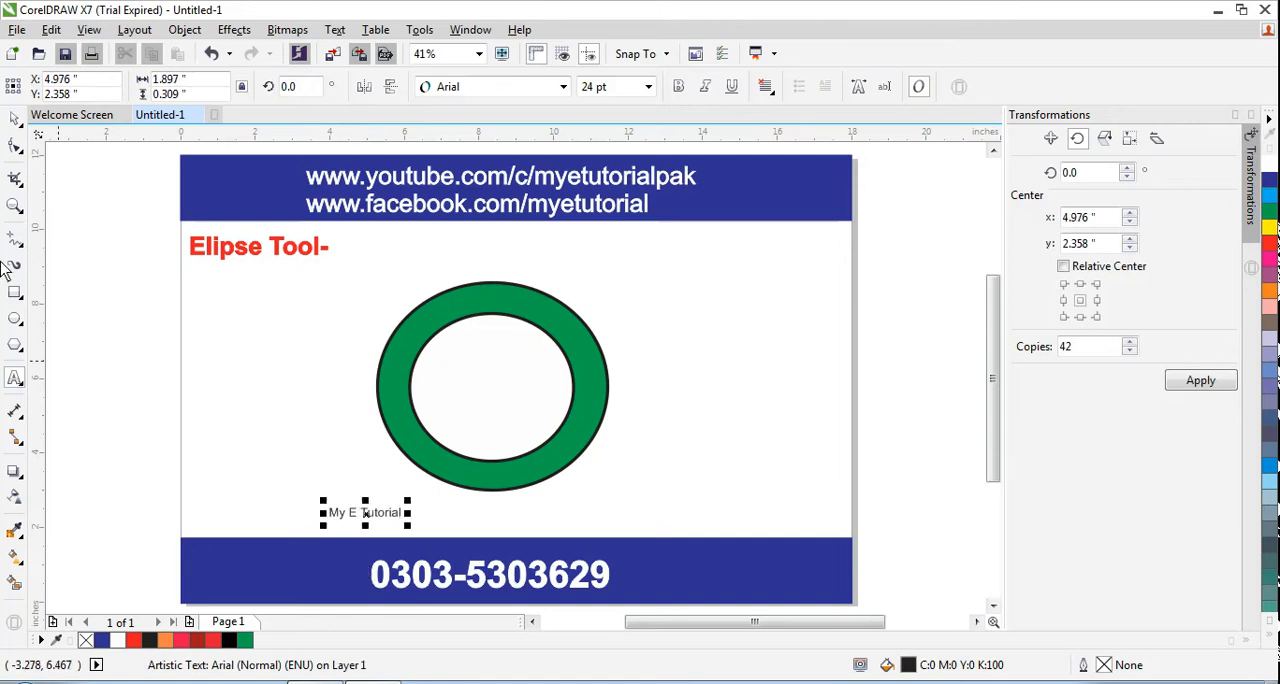
{"action": "left_click", "coordinate": [15, 119]}
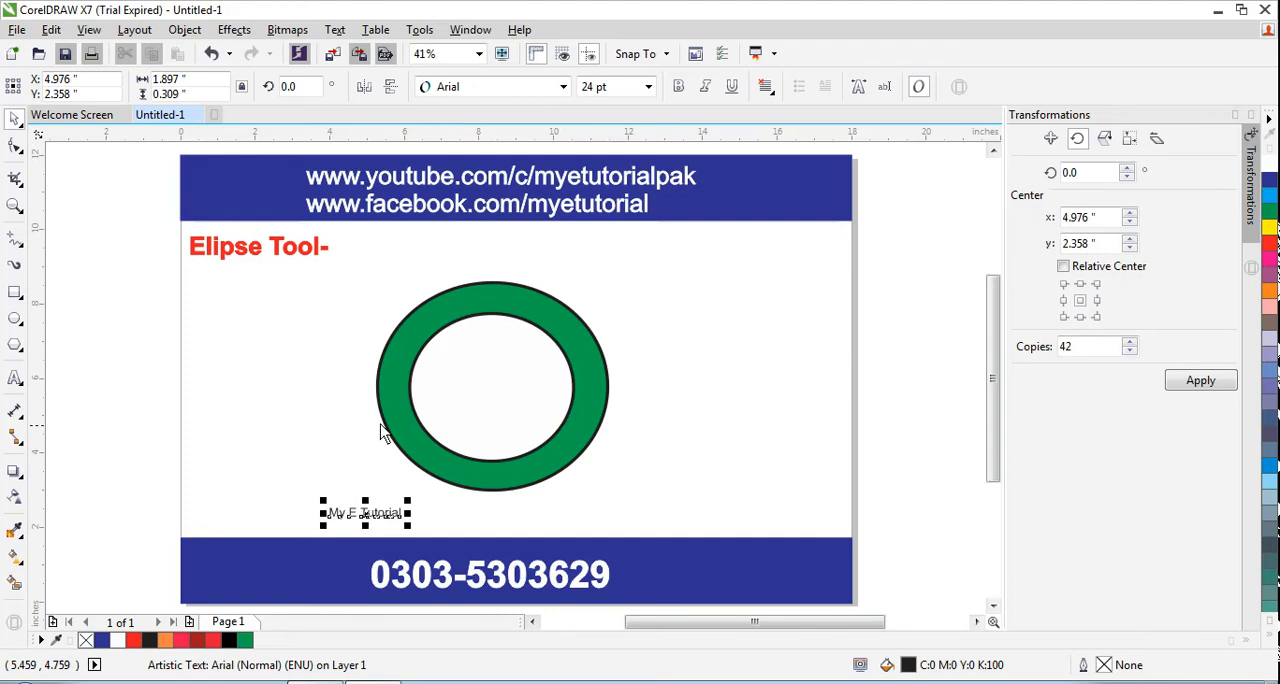
Format the "My E Tutorial" text as bold 36 pt Arial
{"action": "left_click", "coordinate": [562, 87]}
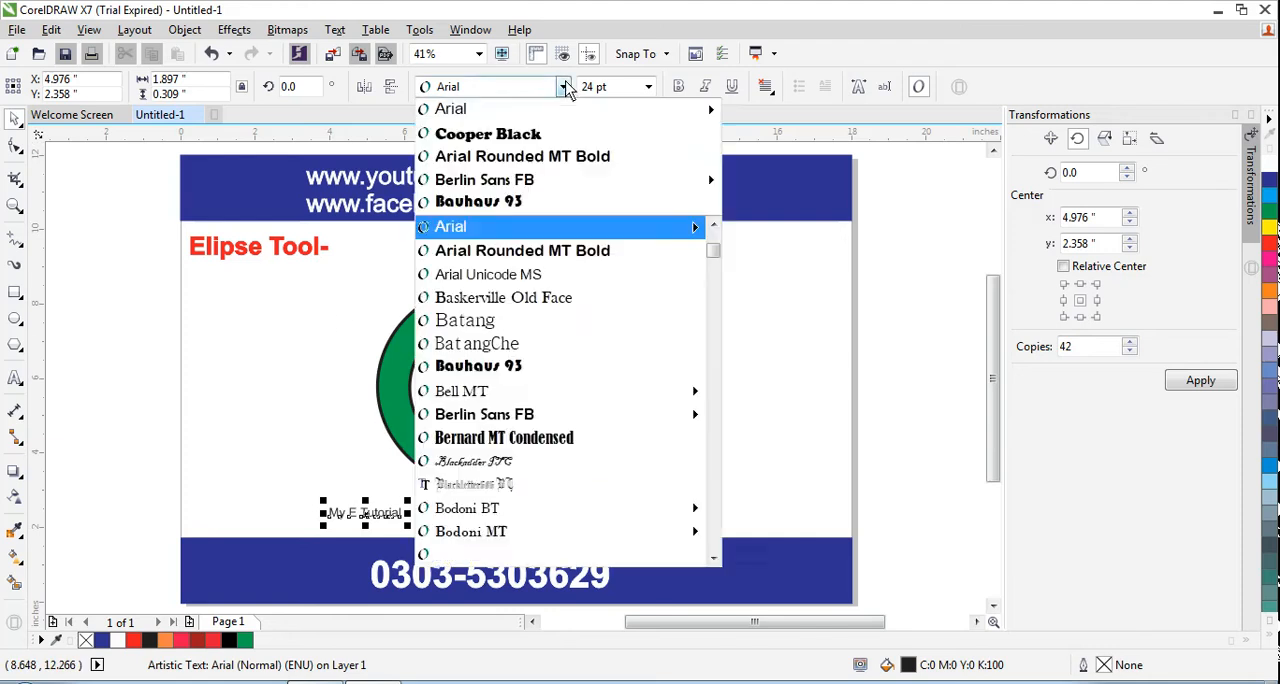
{"action": "left_click", "coordinate": [459, 112]}
{"action": "left_click", "coordinate": [648, 90]}
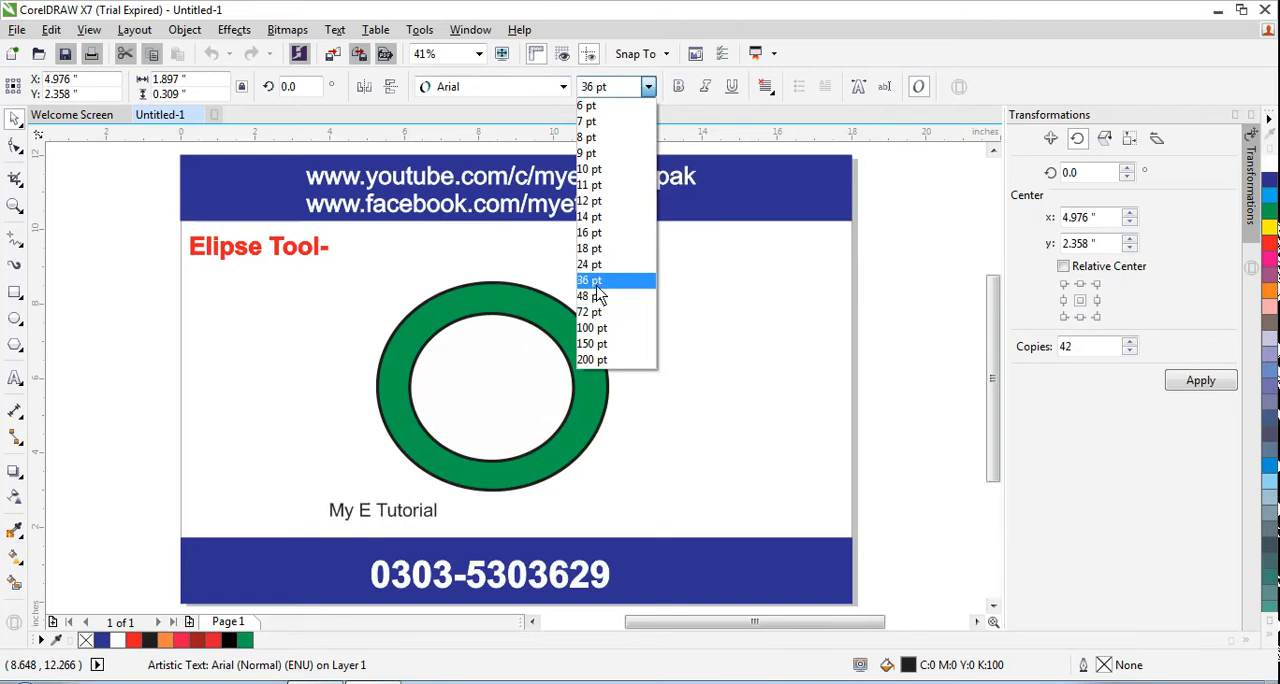
{"action": "left_click", "coordinate": [597, 284]}
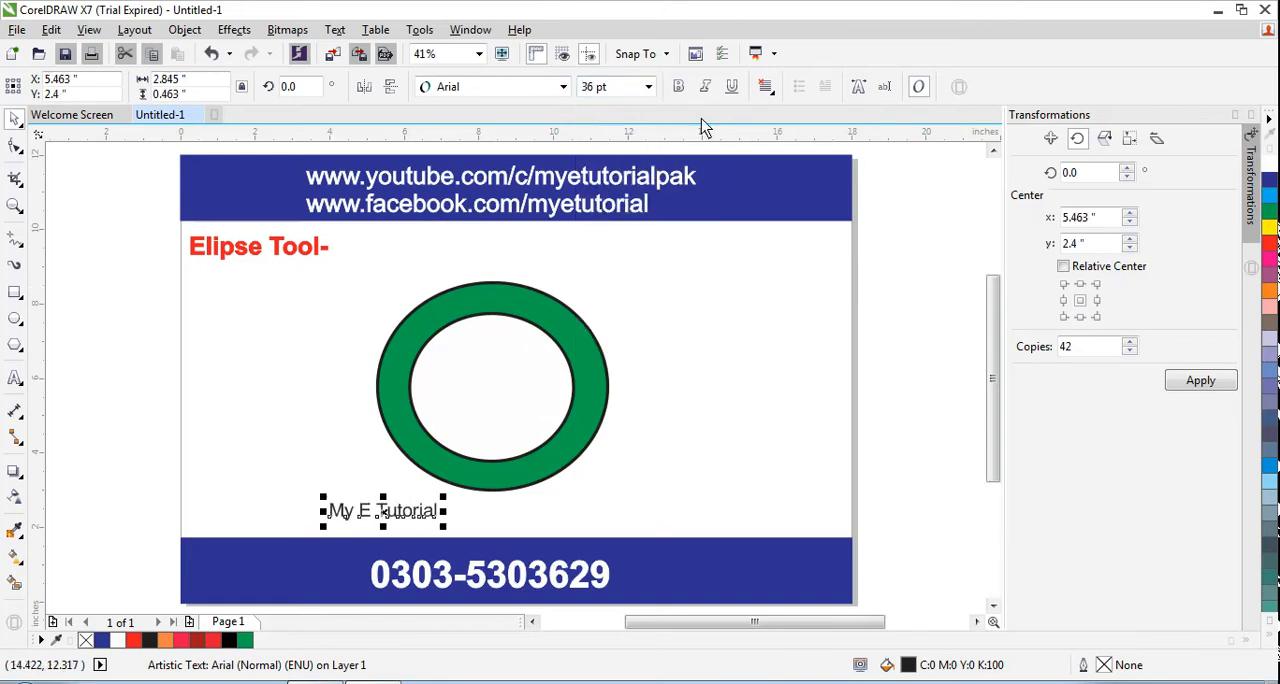
{"action": "left_click", "coordinate": [678, 86]}
Change the "My E Tutorial" text's font to Cooper Black and stretch it horizontally to about 5.39 inches wide
{"action": "left_click", "coordinate": [563, 86]}
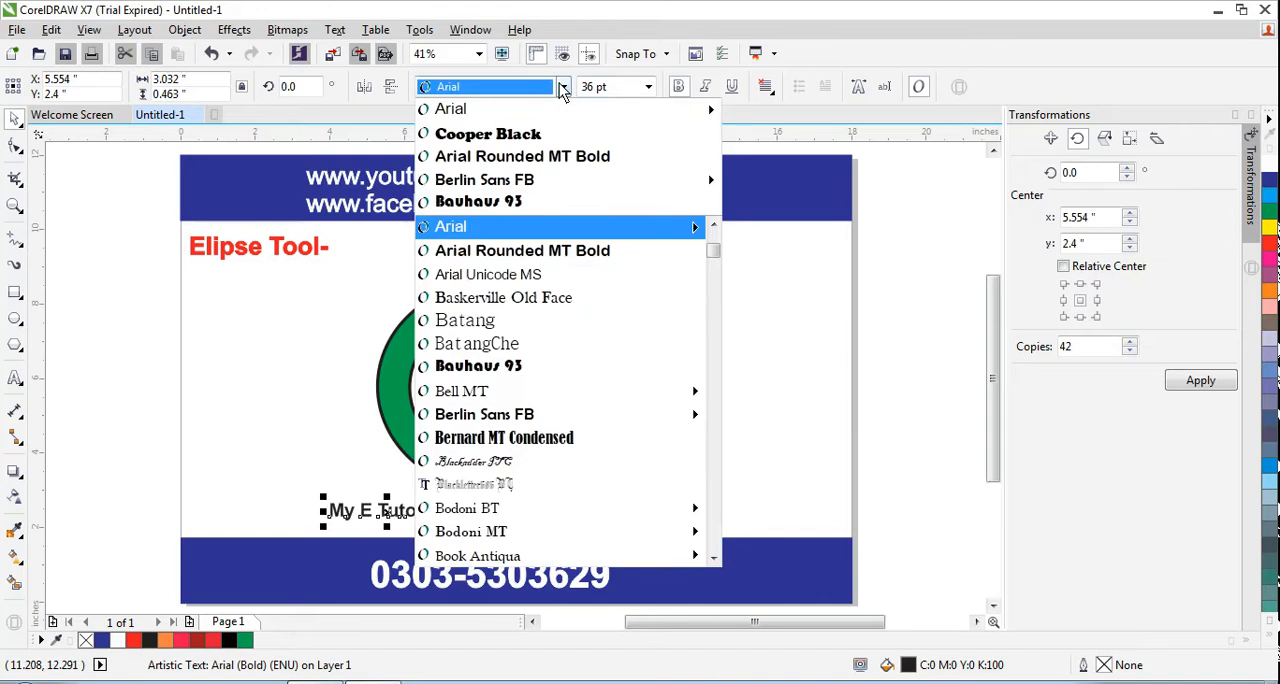
{"action": "left_click", "coordinate": [506, 140]}
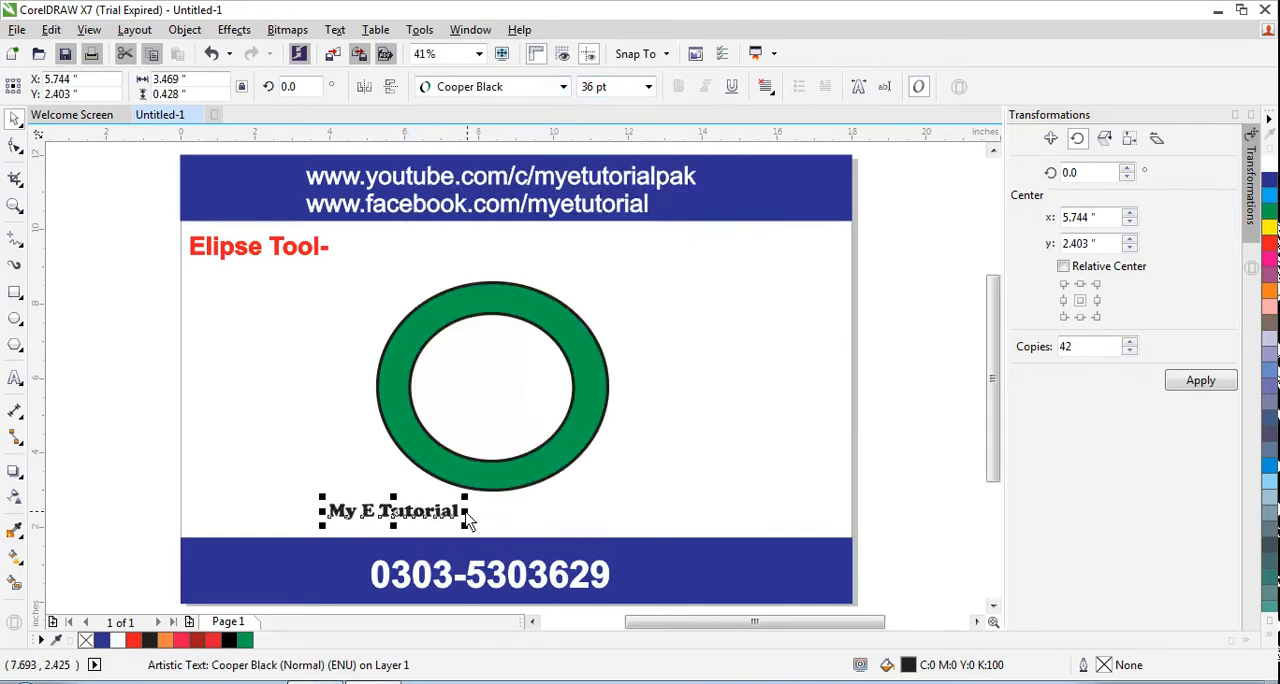
{"action": "left_click_drag", "start_coordinate": [472, 516], "coordinate": [540, 519]}
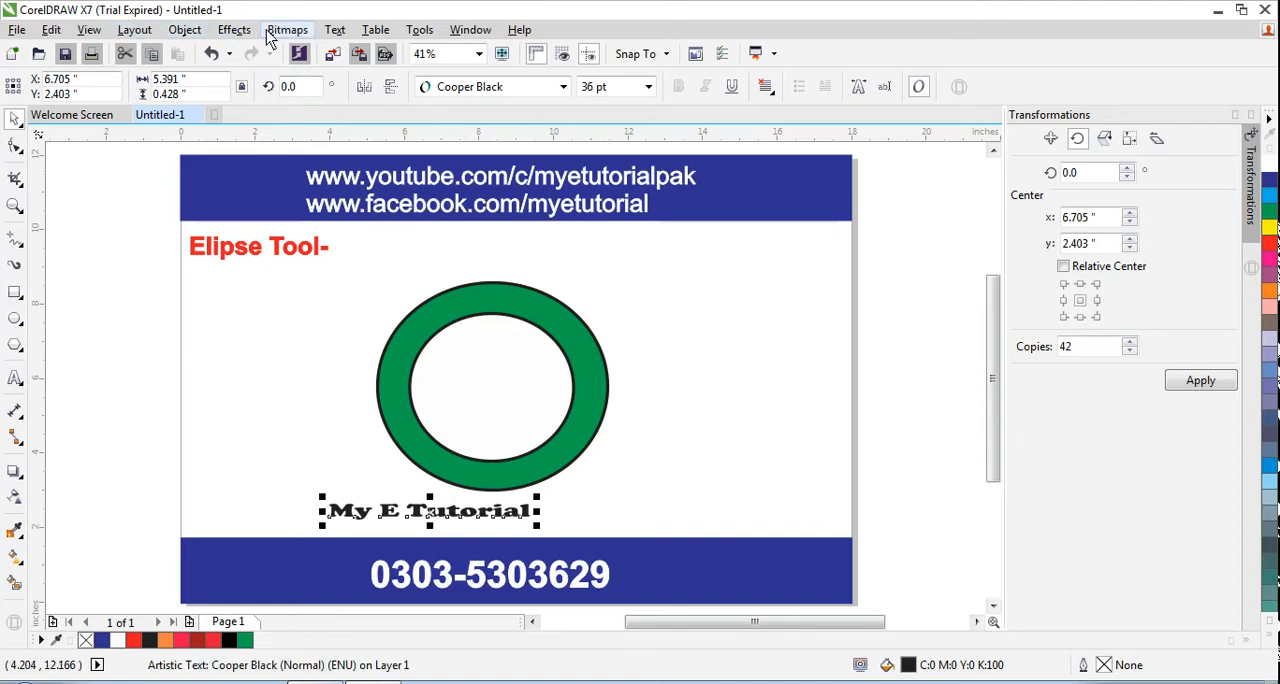
Fit the "My E Tutorial" text to the outer ellipse's path, offset about -0.625 inches, across the top of the green ring
{"action": "left_click", "coordinate": [333, 33]}
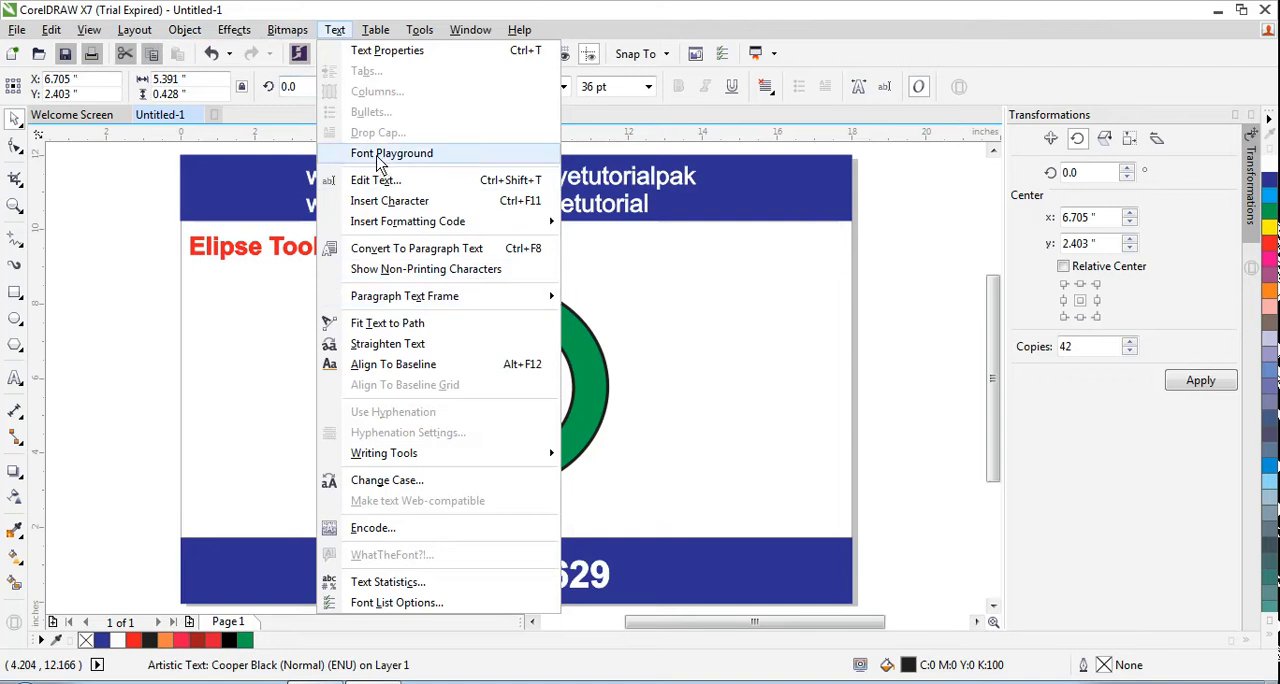
{"action": "left_click", "coordinate": [390, 325]}
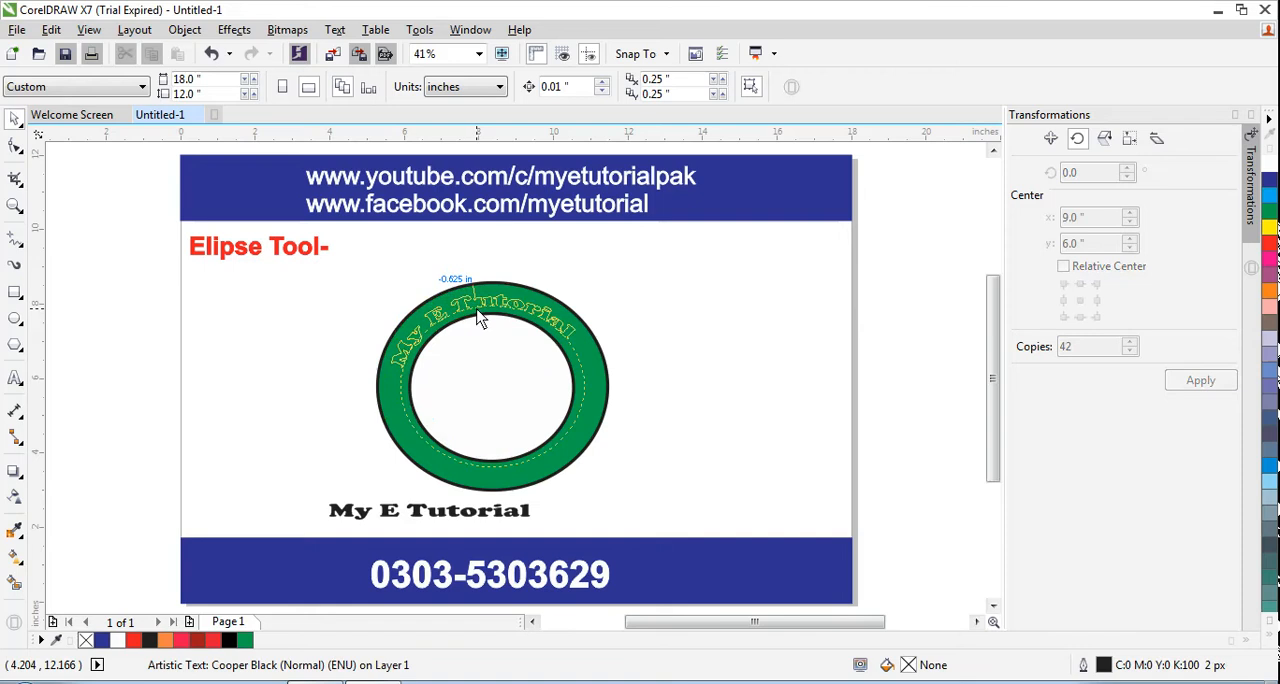
{"action": "left_click", "coordinate": [482, 318]}
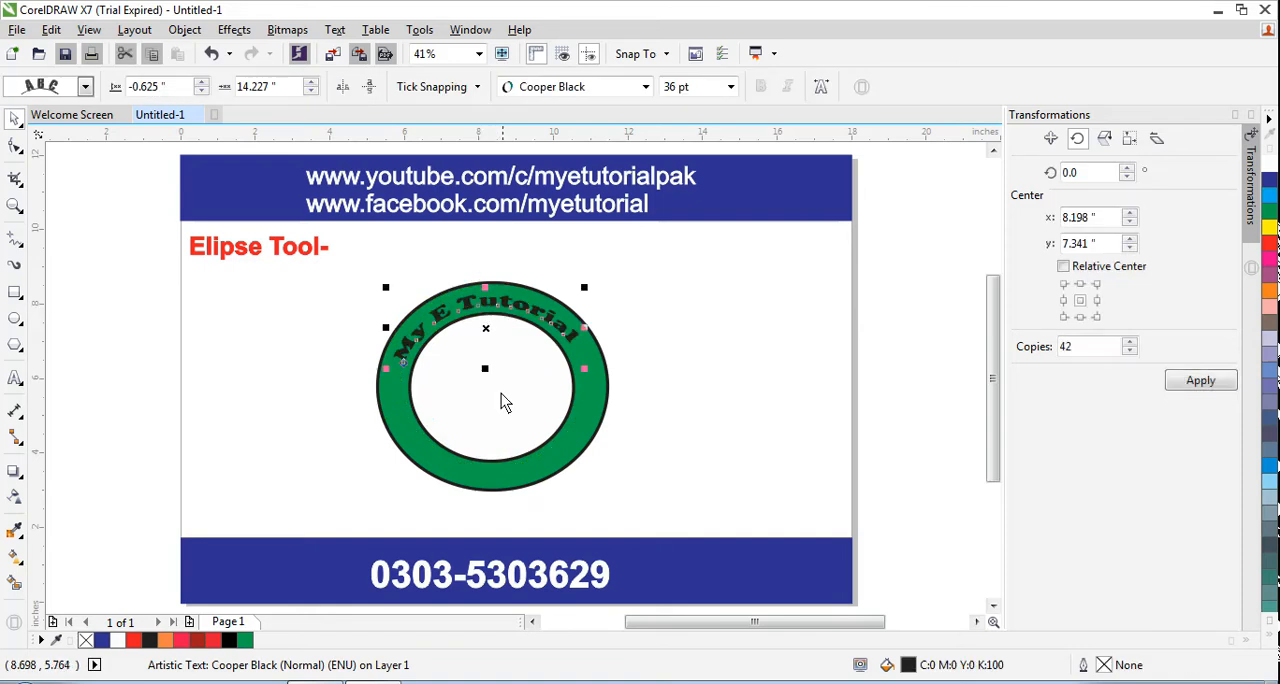
{"action": "left_click", "coordinate": [323, 354]}
Give the curved "My E Tutorial" text a white fill and a white outline
{"action": "left_click", "coordinate": [493, 303]}
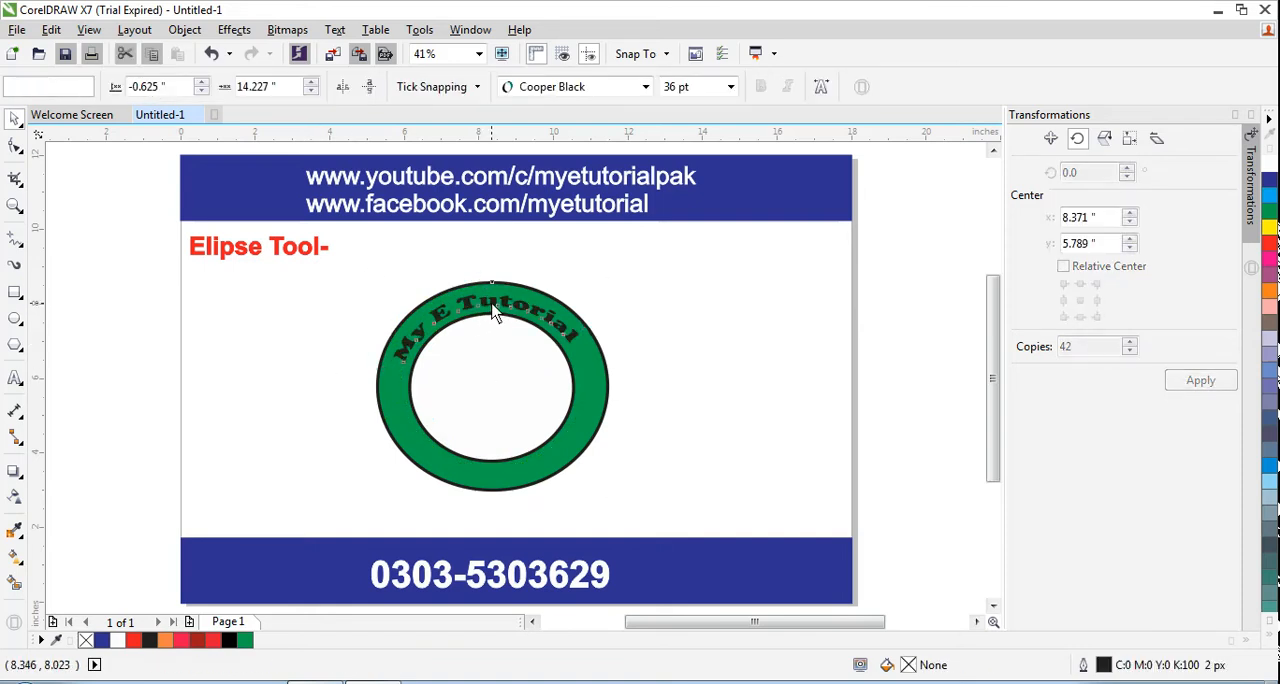
{"action": "left_click", "coordinate": [501, 298]}
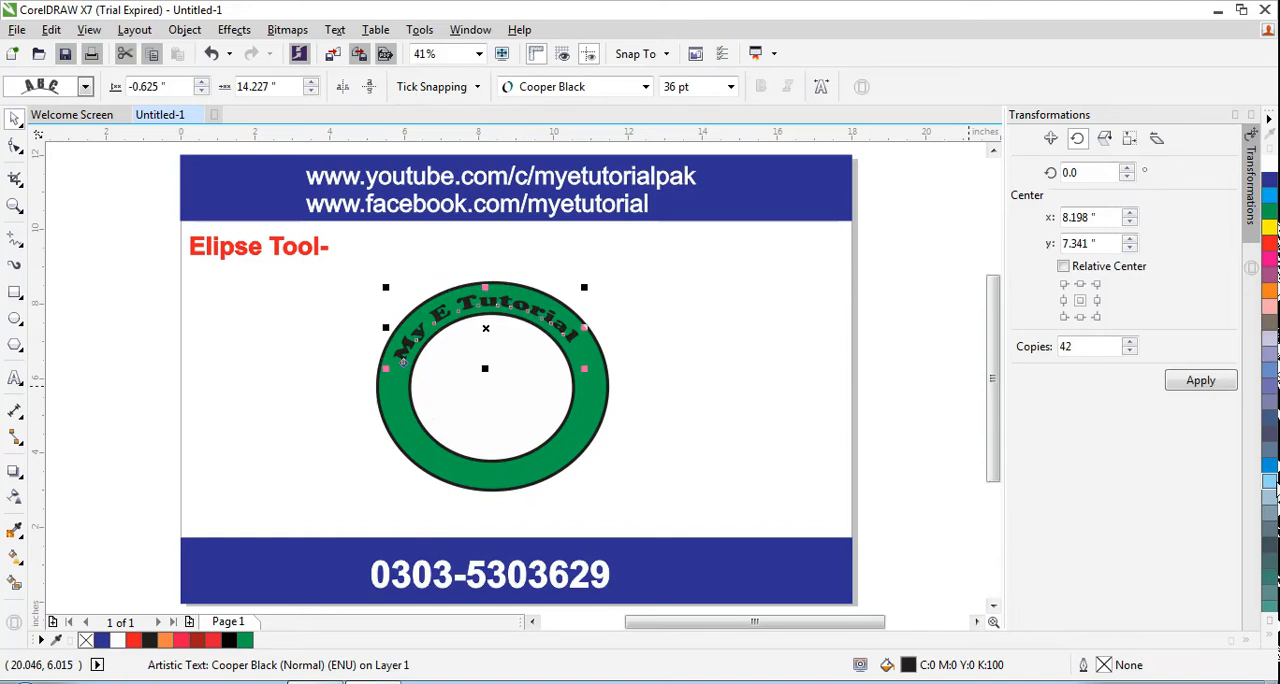
{"action": "left_click", "coordinate": [1273, 645]}
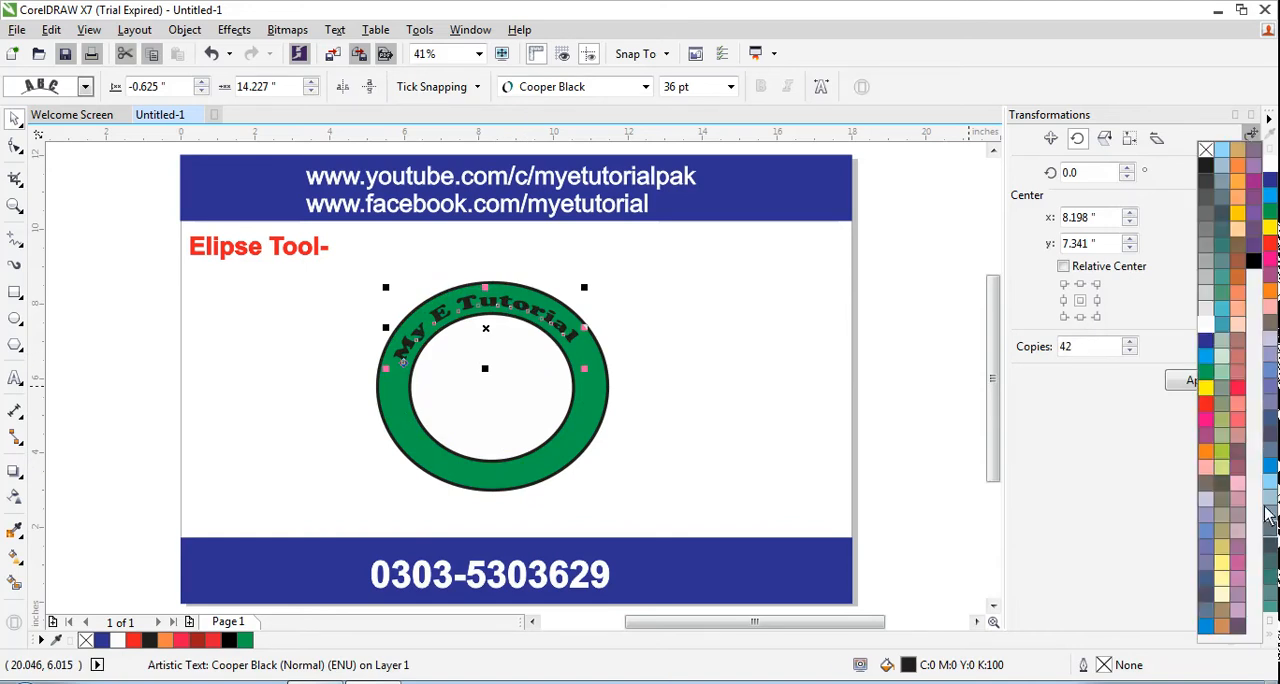
{"action": "left_click", "coordinate": [1204, 330]}
{"action": "right_click", "coordinate": [1204, 328]}
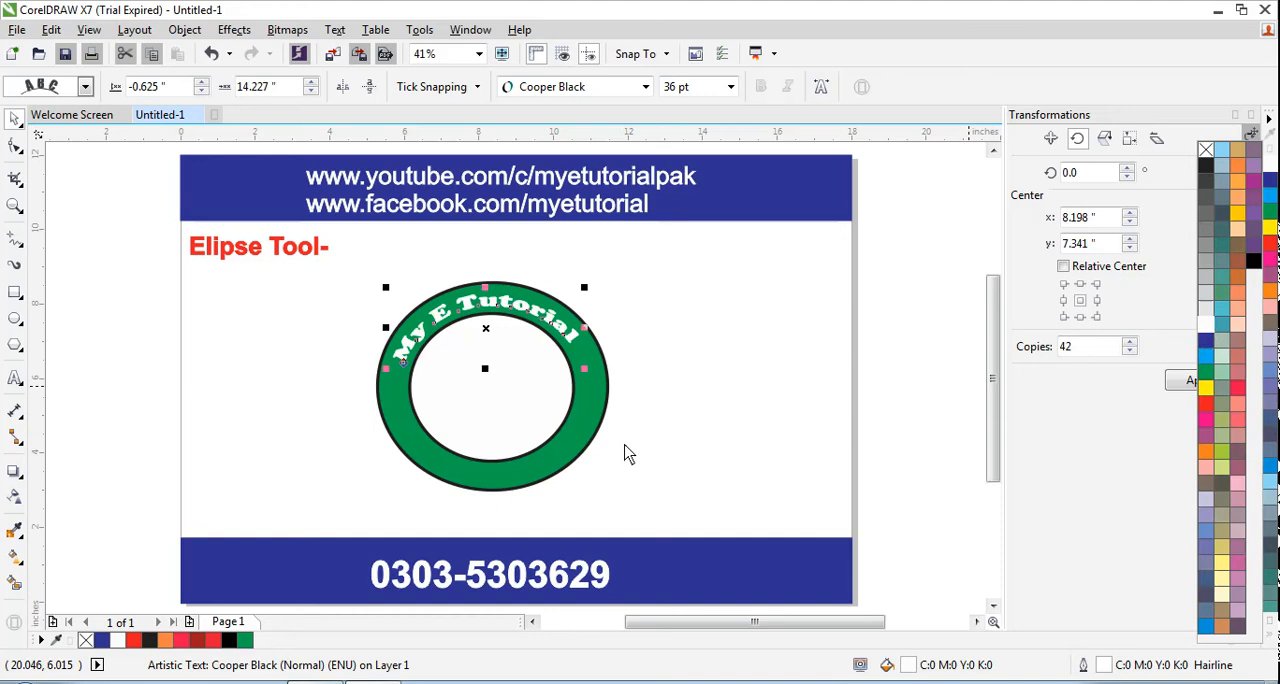
{"action": "left_click", "coordinate": [258, 398]}
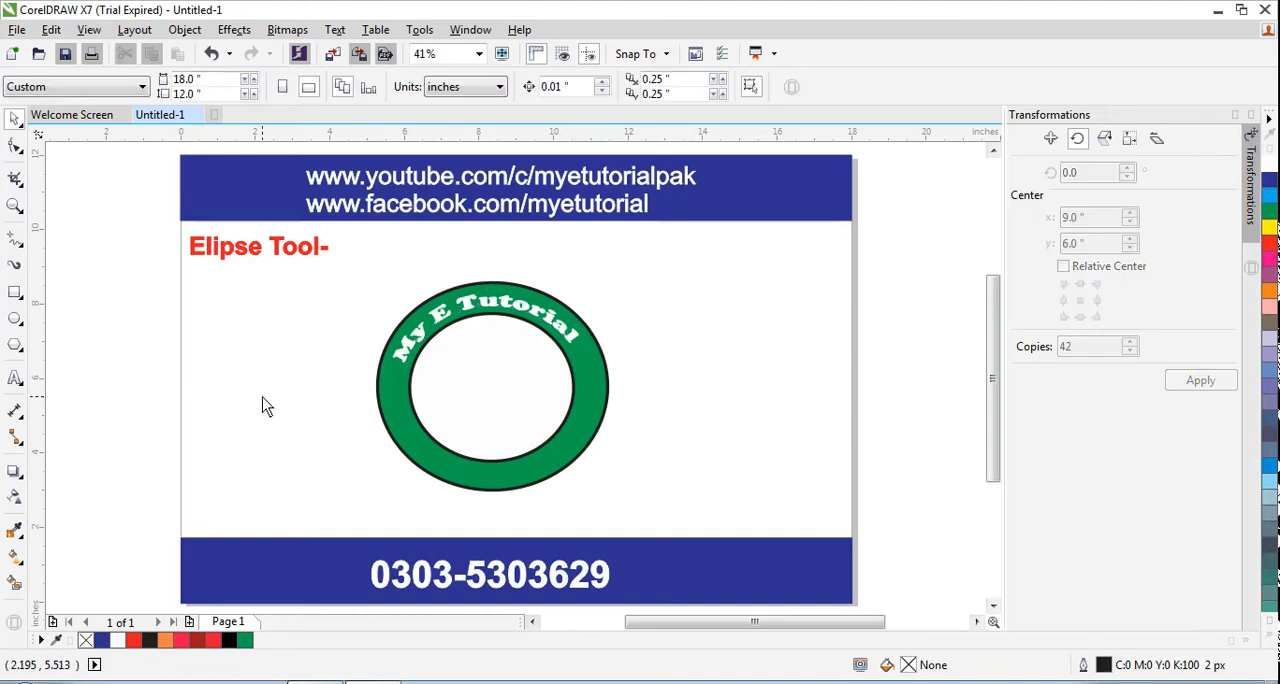
Fill the inner ellipse with yellow
{"action": "left_click", "coordinate": [514, 380]}
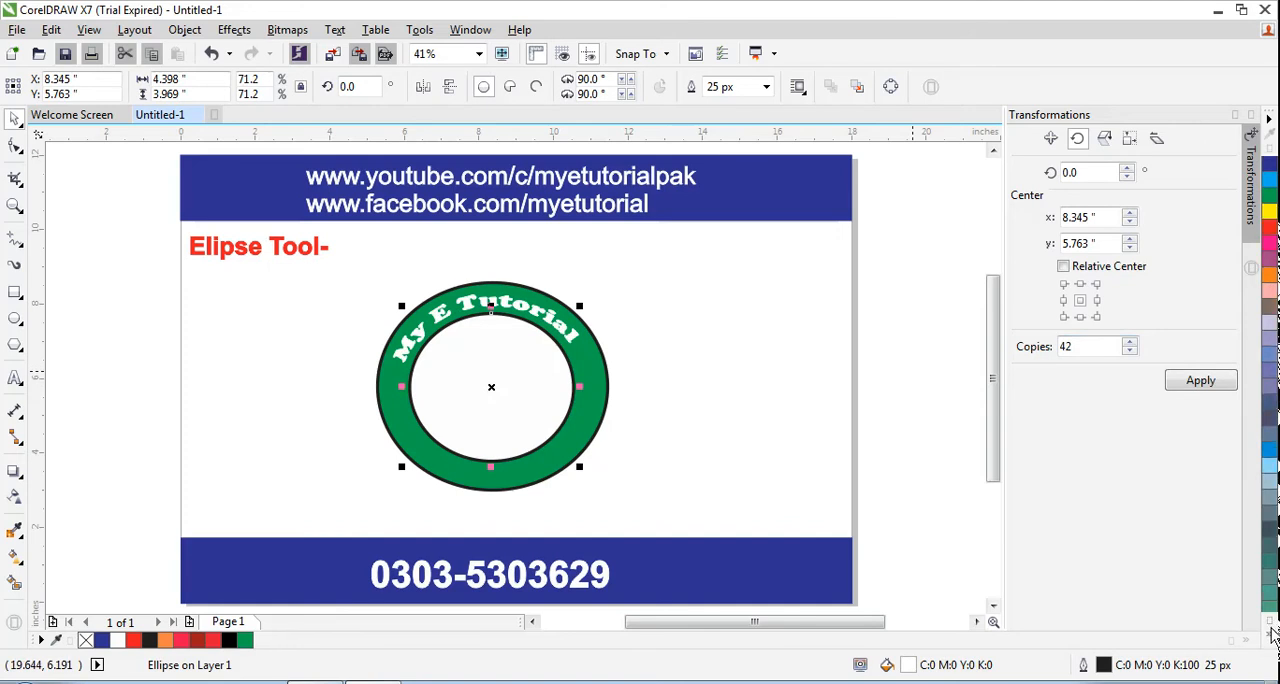
{"action": "left_click", "coordinate": [1270, 218]}
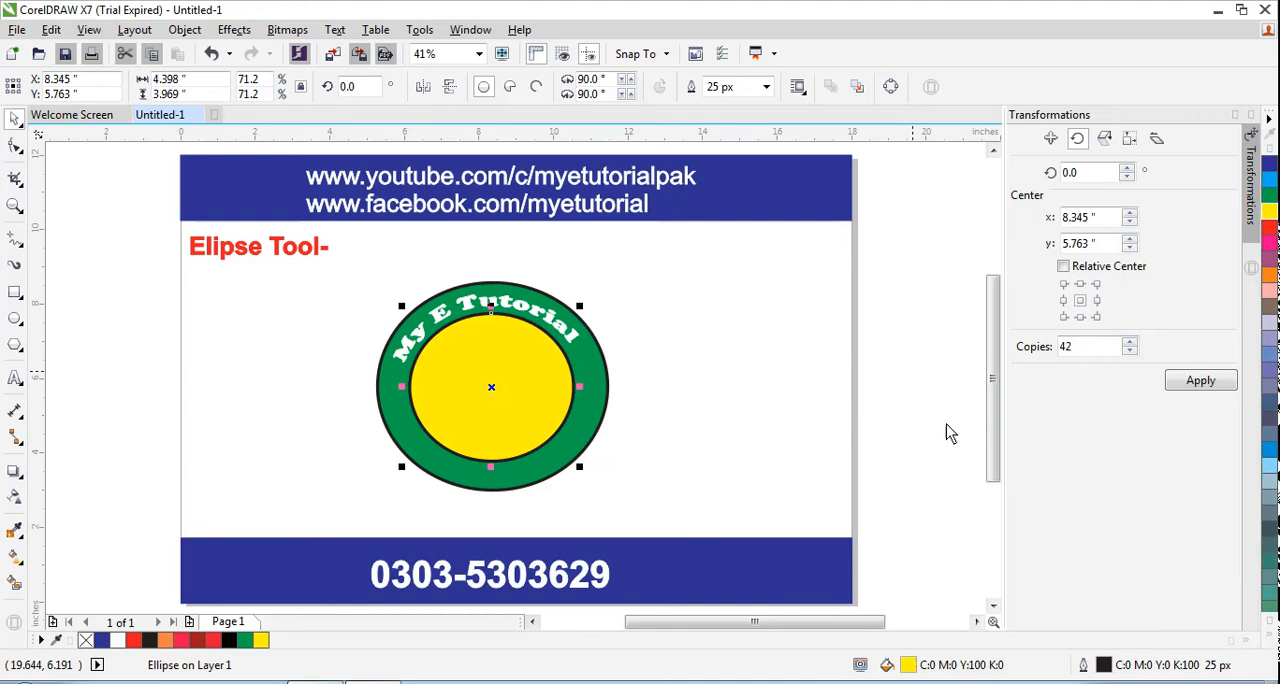
{"action": "left_click", "coordinate": [808, 426]}
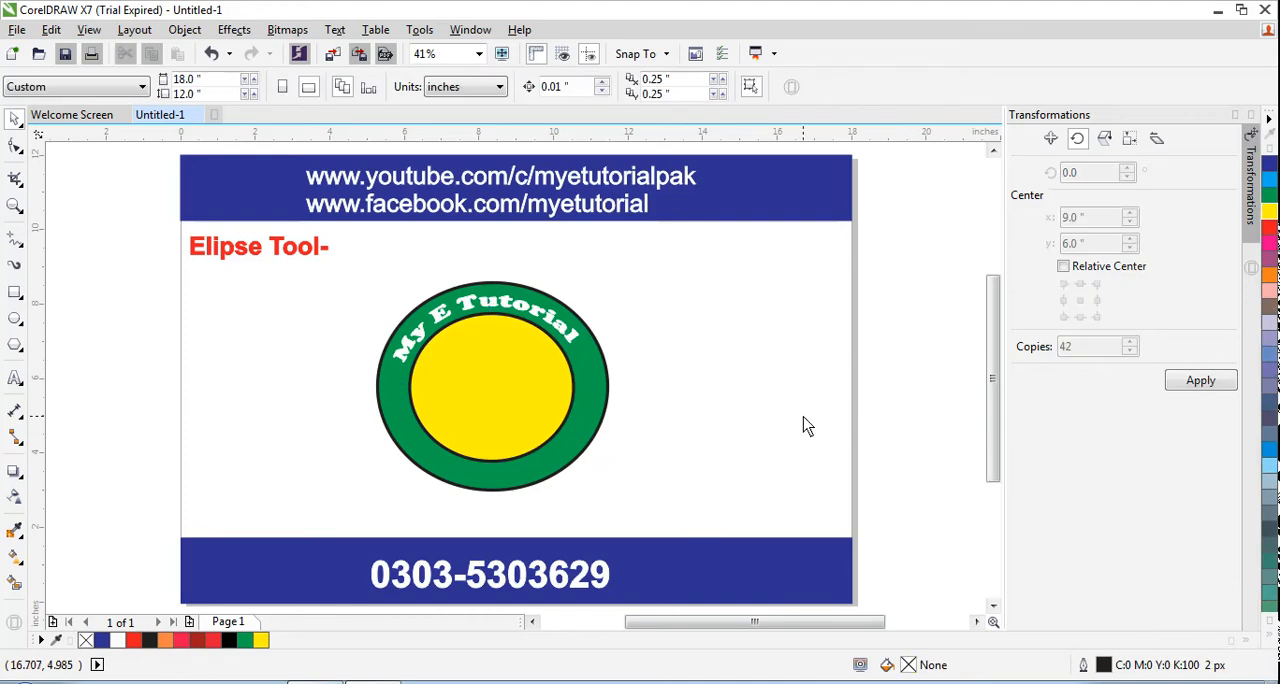
Draw an upside-down five-pointed star about 1.89 by 1.52 inches and center it in the yellow ellipse
{"action": "left_click", "coordinate": [18, 297]}
{"action": "left_click", "coordinate": [21, 244]}
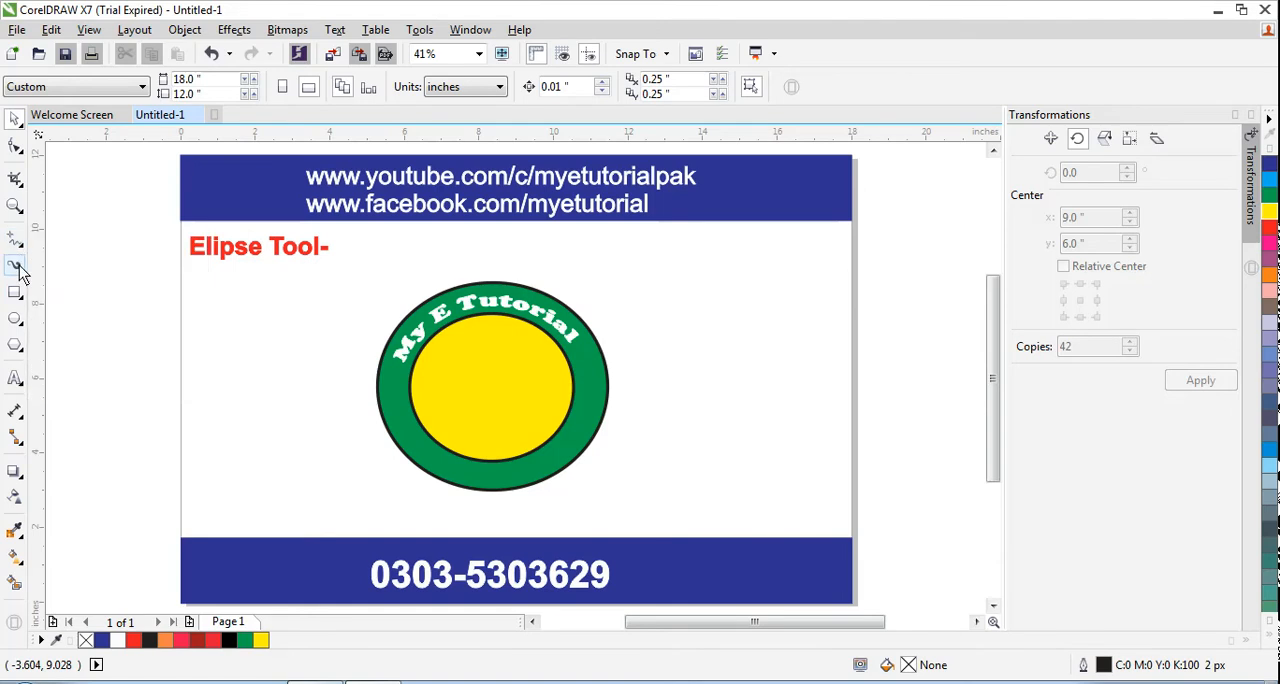
{"action": "mouse_move", "coordinate": [24, 338]}
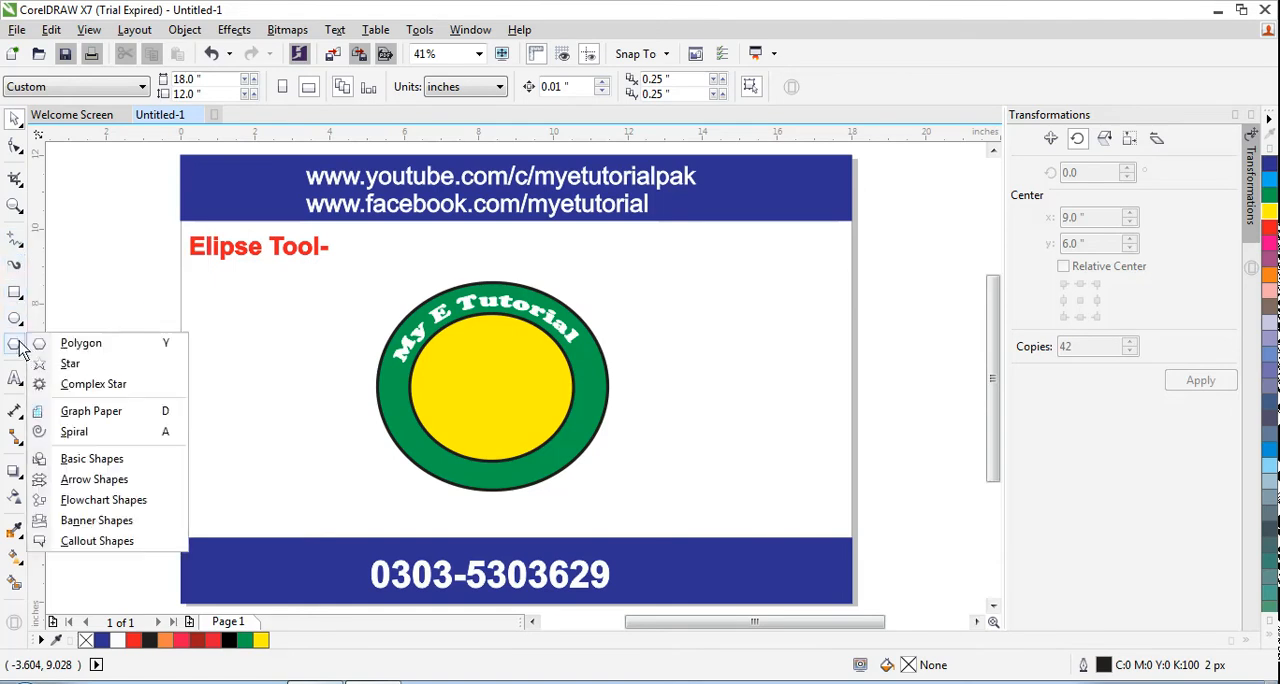
{"action": "left_click", "coordinate": [70, 363]}
{"action": "left_click_drag", "start_coordinate": [462, 406], "coordinate": [534, 345]}
{"action": "left_click", "coordinate": [15, 118]}
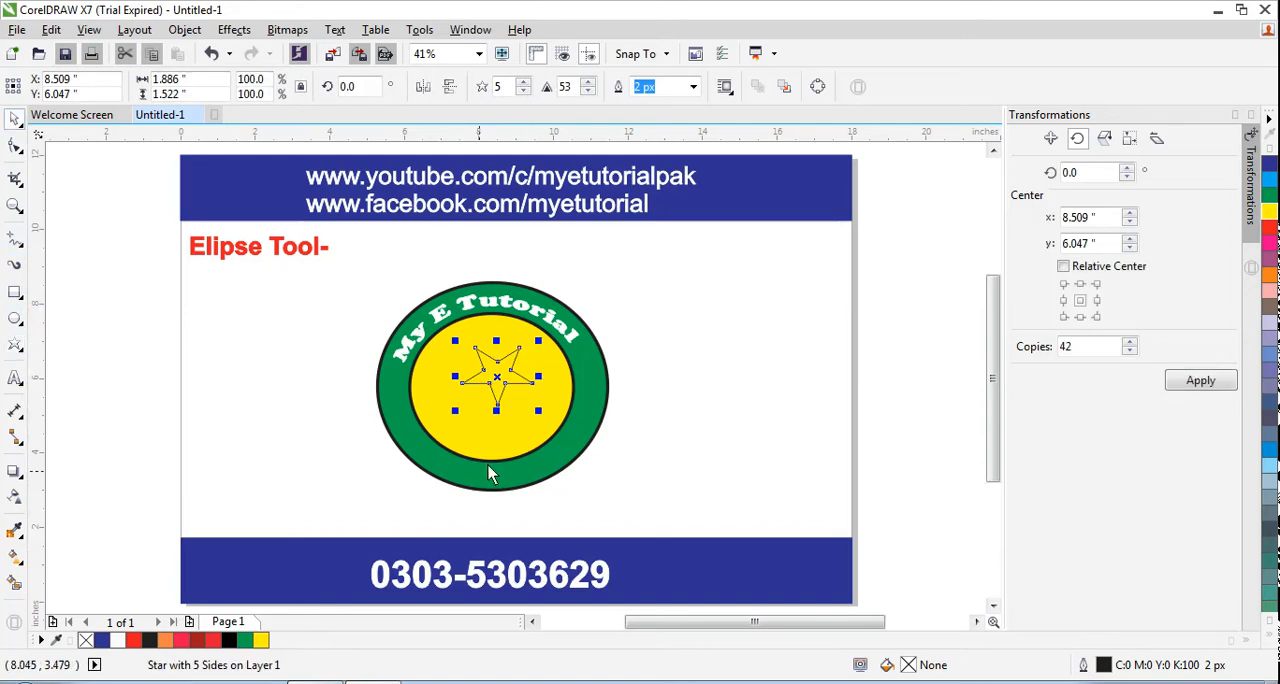
{"action": "left_click", "coordinate": [500, 371]}
{"action": "mouse_move", "coordinate": [508, 357]}
{"action": "left_mouse_down"}
{"action": "mouse_move", "coordinate": [500, 367]}
{"action": "mouse_move", "coordinate": [697, 370]}
{"action": "mouse_move", "coordinate": [505, 378]}
{"action": "mouse_move", "coordinate": [502, 367]}
{"action": "left_mouse_up"}
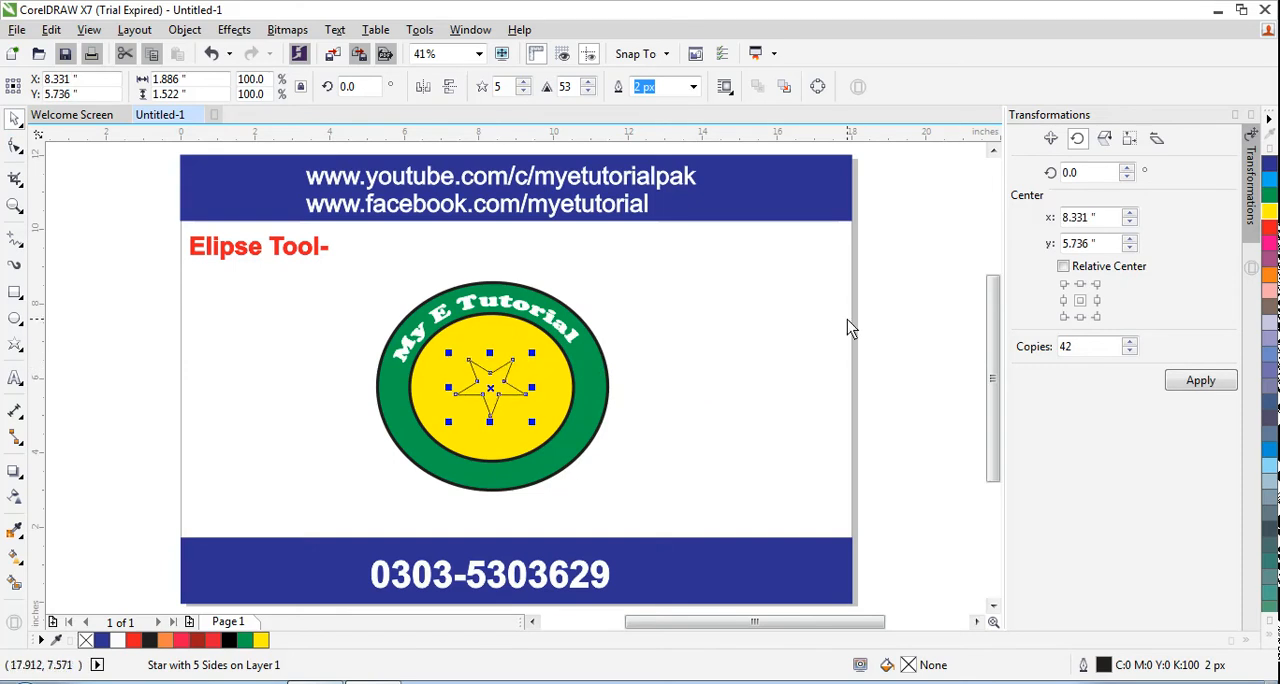
Give the star a white fill and a white outline
{"action": "left_click", "coordinate": [1270, 640]}
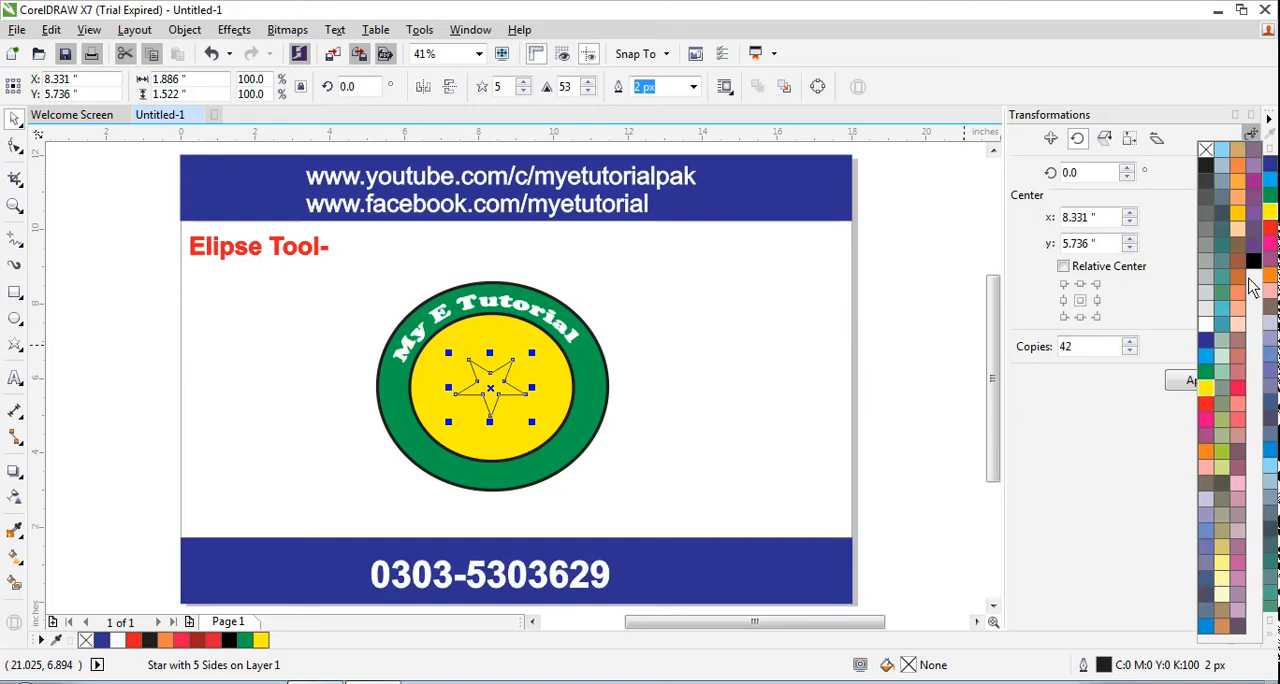
{"action": "right_click", "coordinate": [1205, 322]}
{"action": "left_click", "coordinate": [1205, 322]}
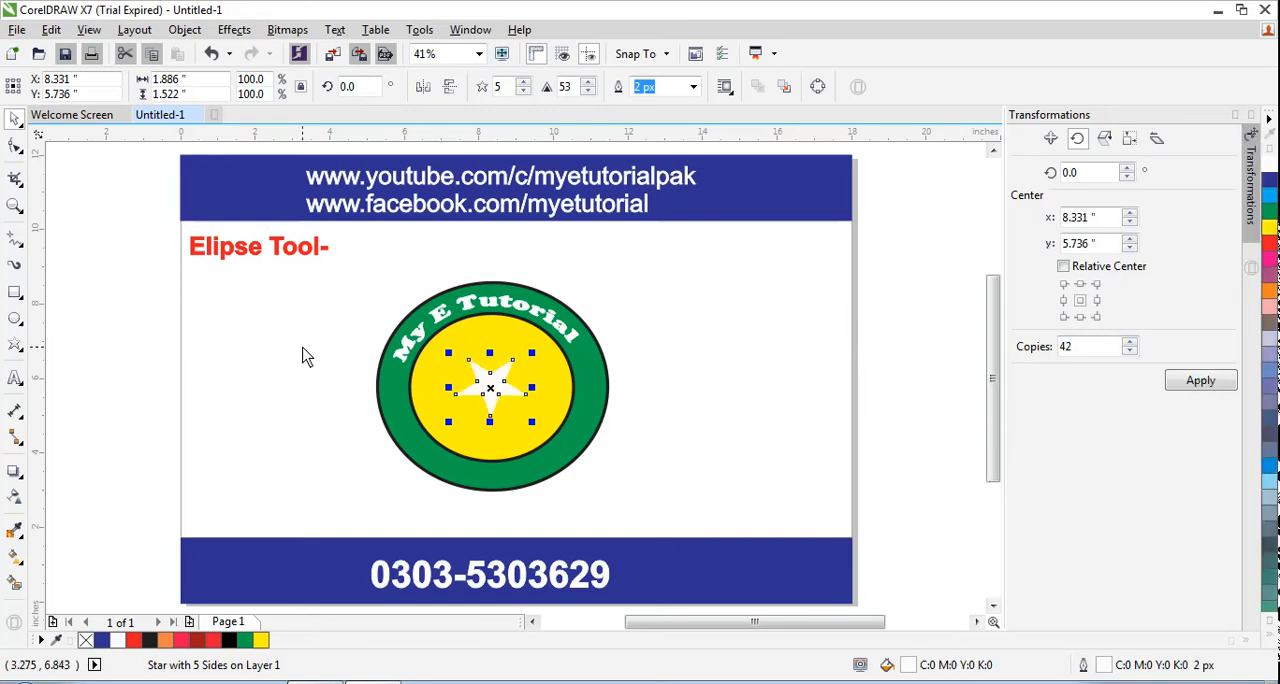
{"action": "left_click", "coordinate": [313, 395]}
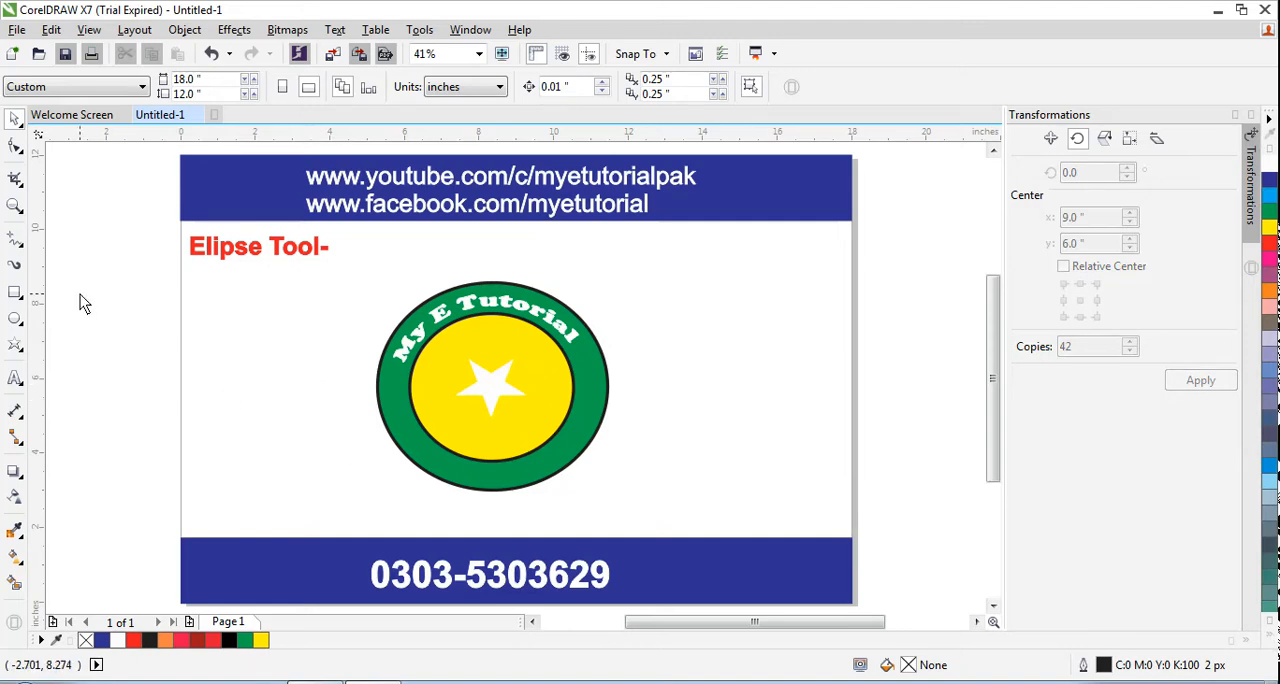
Draw a small ellipse about 0.83 by 0.68 inches below the "Elipse Tool-" heading
{"action": "left_click", "coordinate": [16, 320]}
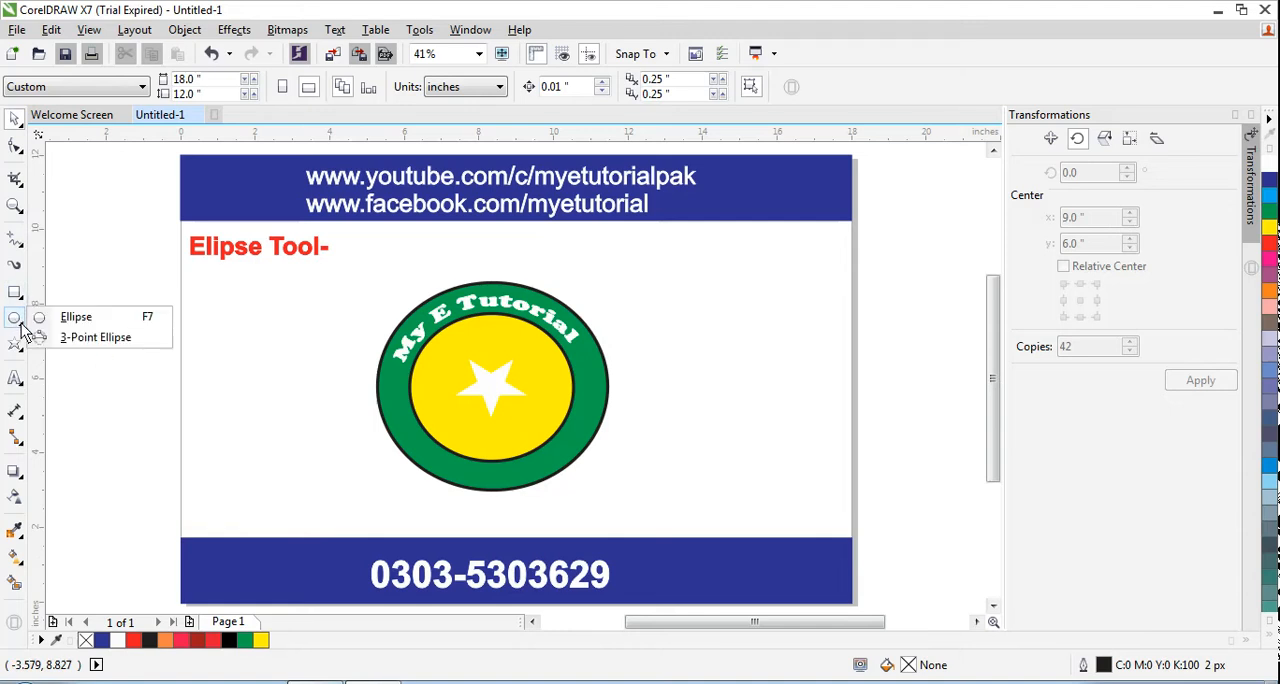
{"action": "left_click", "coordinate": [72, 318]}
{"action": "left_click_drag", "start_coordinate": [203, 295], "coordinate": [246, 331]}
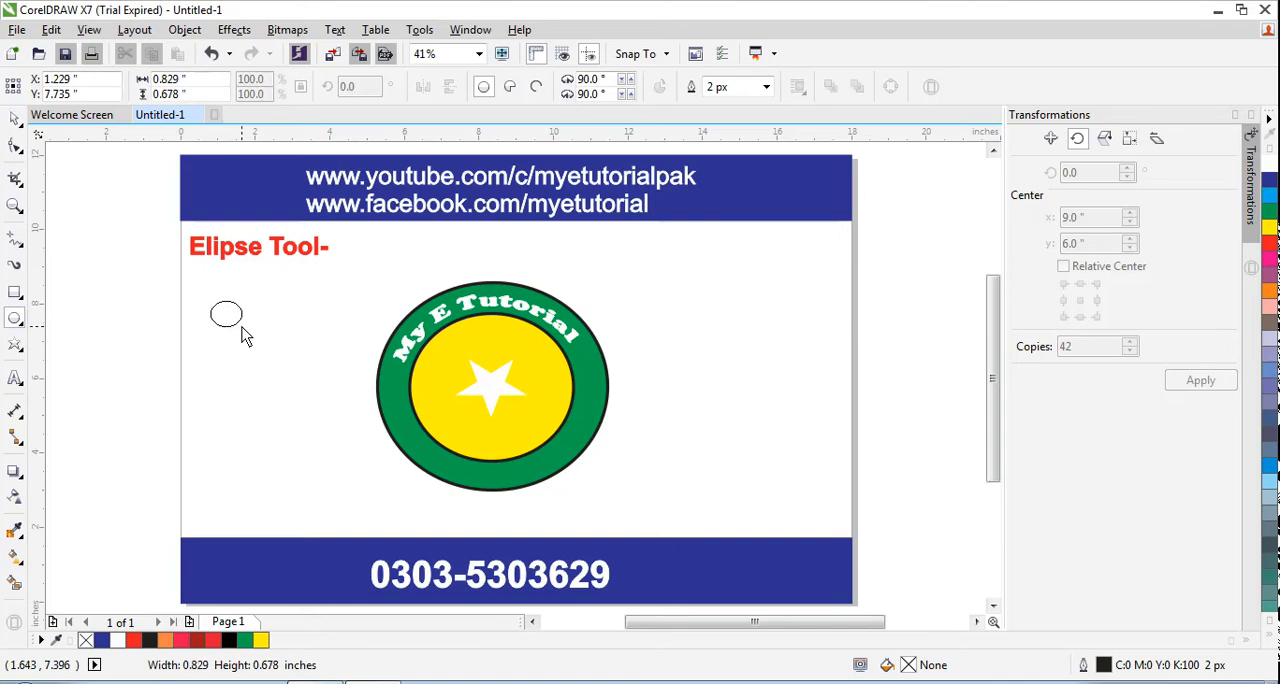
Give the small ellipse a 25 px red outline and a yellow fill
{"action": "left_click", "coordinate": [766, 88]}
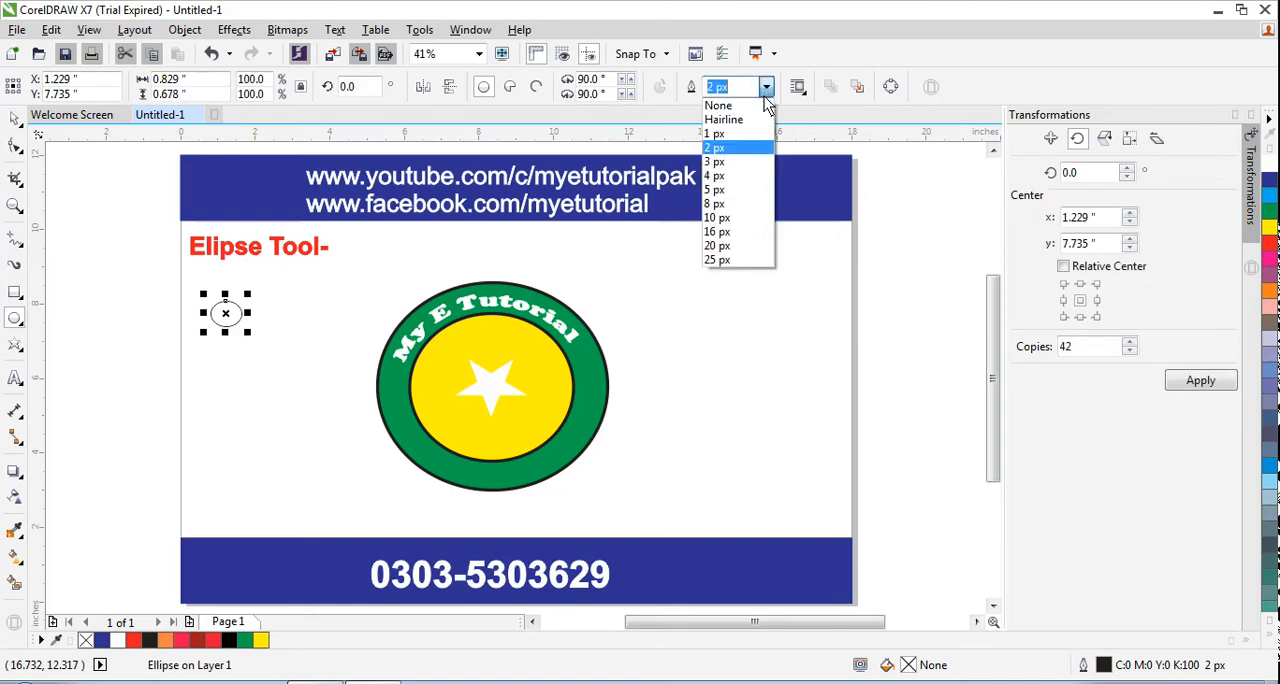
{"action": "left_click", "coordinate": [718, 231]}
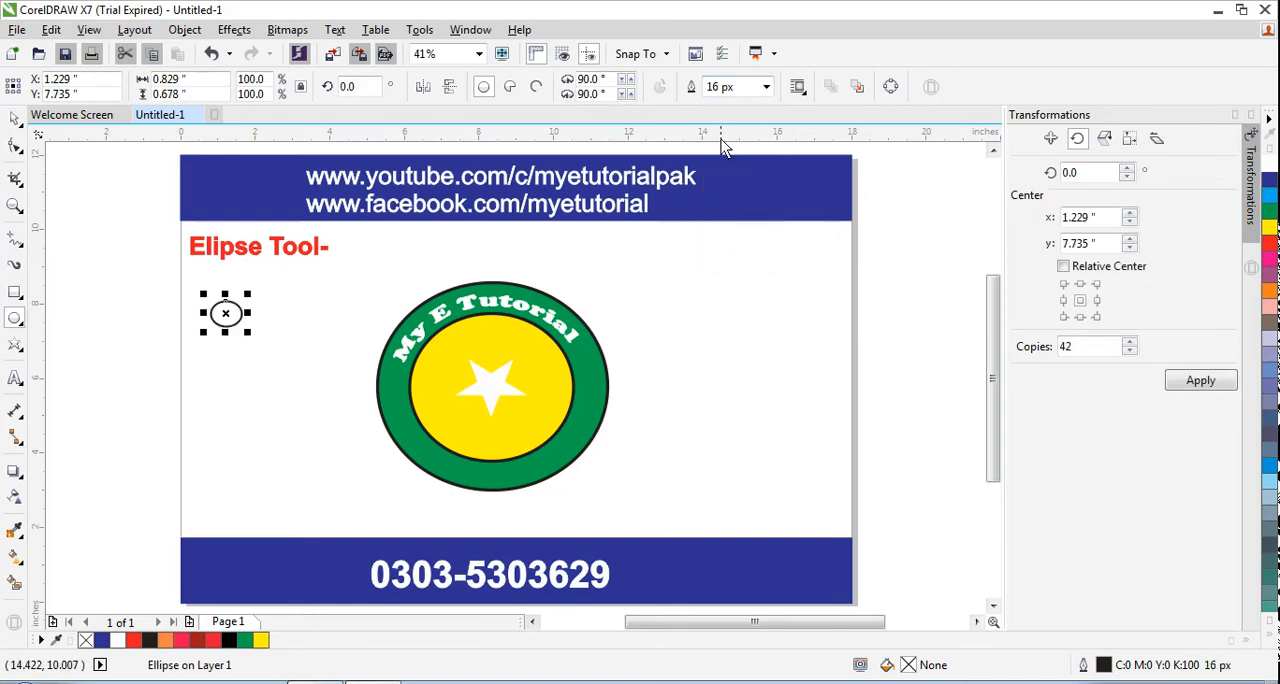
{"action": "left_click", "coordinate": [766, 87]}
{"action": "left_click", "coordinate": [717, 260]}
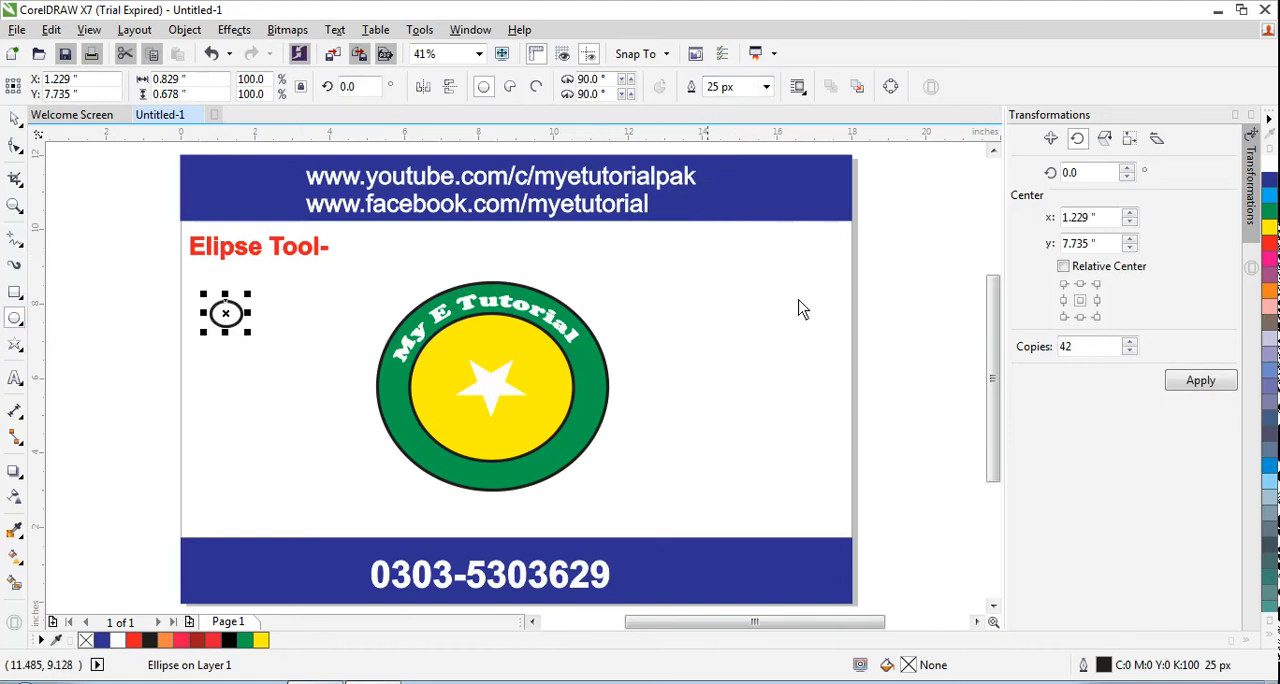
{"action": "right_click", "coordinate": [1270, 248]}
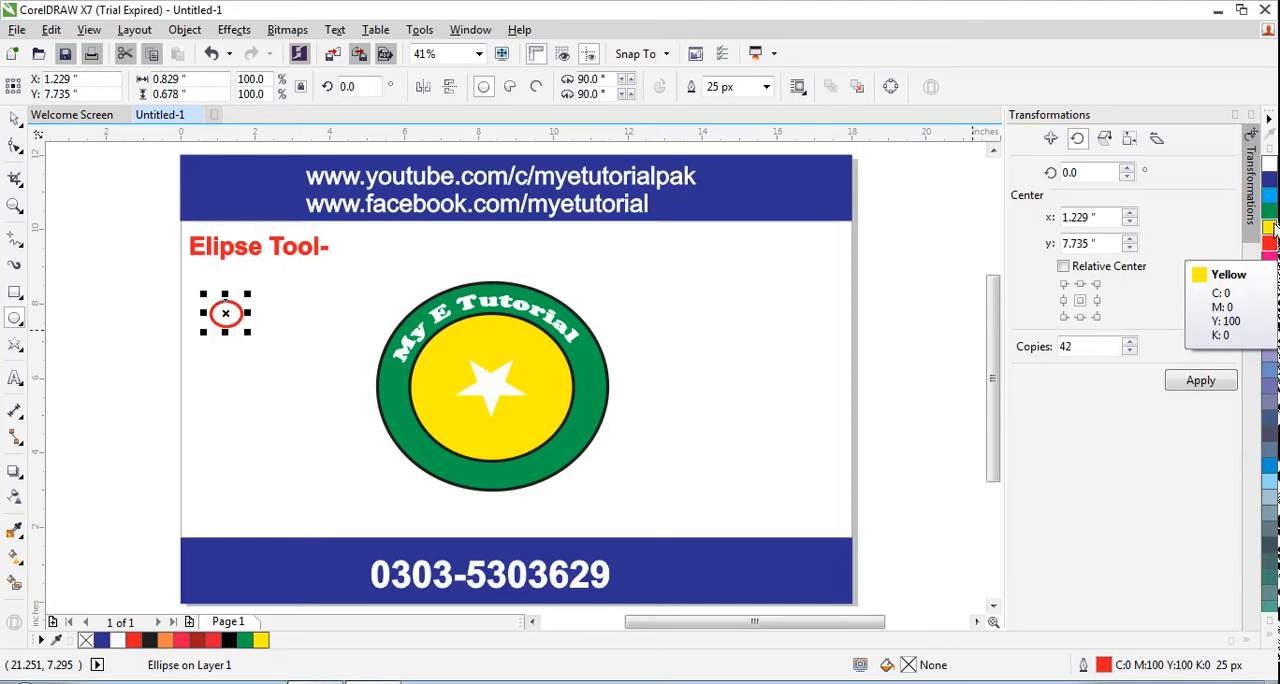
{"action": "left_click", "coordinate": [1270, 227]}
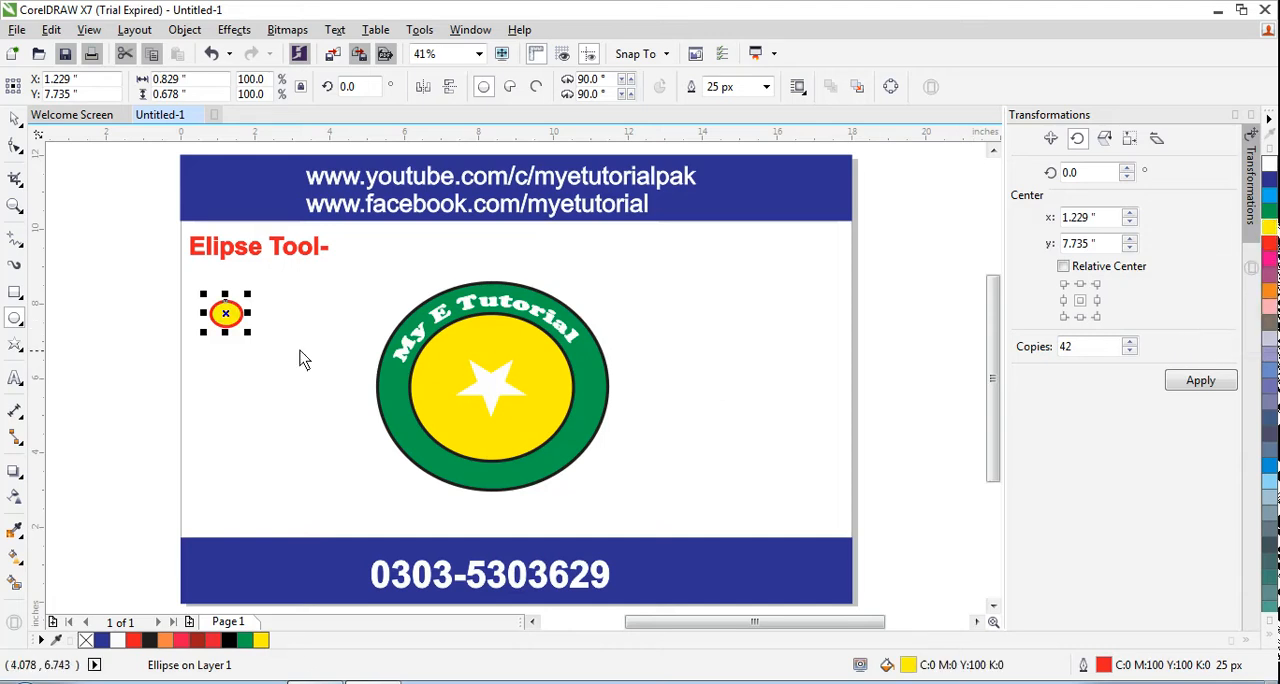
Scale the small ellipse down to 50%, about 0.41 by 0.34 inches
{"action": "left_click", "coordinate": [15, 120]}
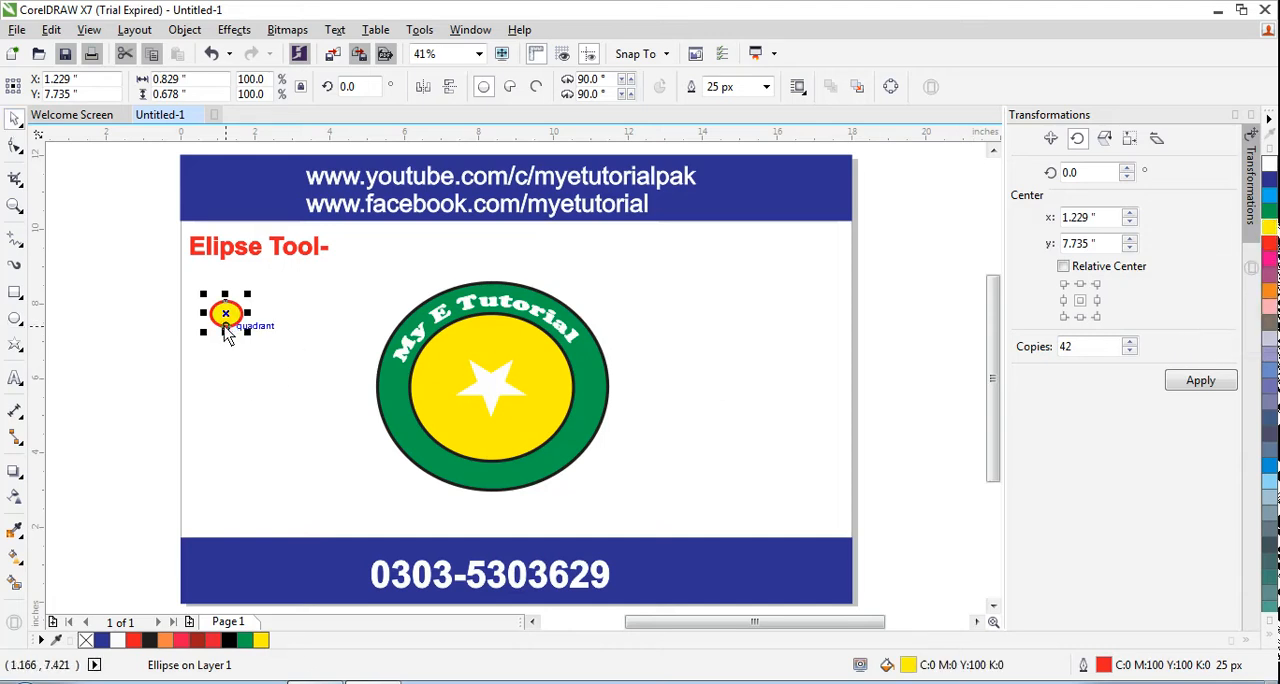
{"action": "left_click", "coordinate": [238, 314]}
{"action": "left_click", "coordinate": [276, 321]}
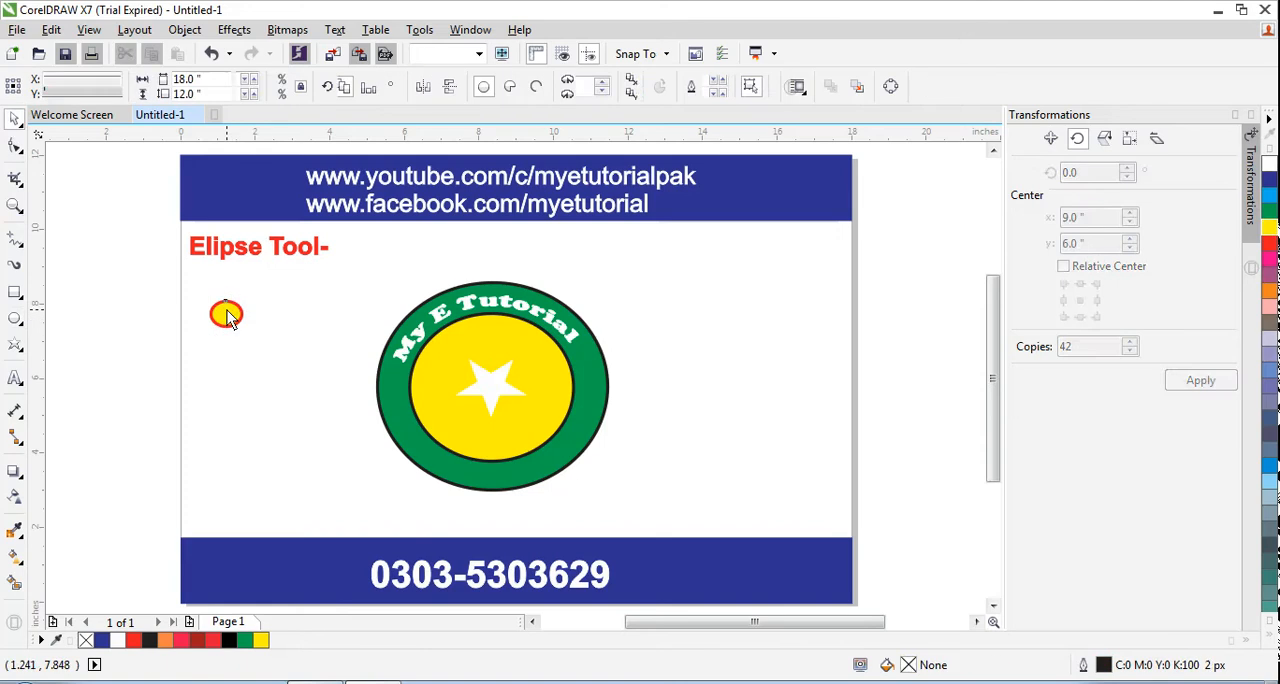
{"action": "left_click", "coordinate": [229, 310]}
{"action": "mouse_move", "coordinate": [247, 294]}
{"action": "left_mouse_down"}
{"action": "mouse_move", "coordinate": [237, 312]}
{"action": "mouse_move", "coordinate": [237, 300]}
{"action": "left_mouse_up"}
{"action": "left_click", "coordinate": [213, 361]}
Duplicate the small red-outlined ellipse twice and place all three in a row along the lower part of the badge's green ring
{"action": "left_click", "coordinate": [220, 325]}
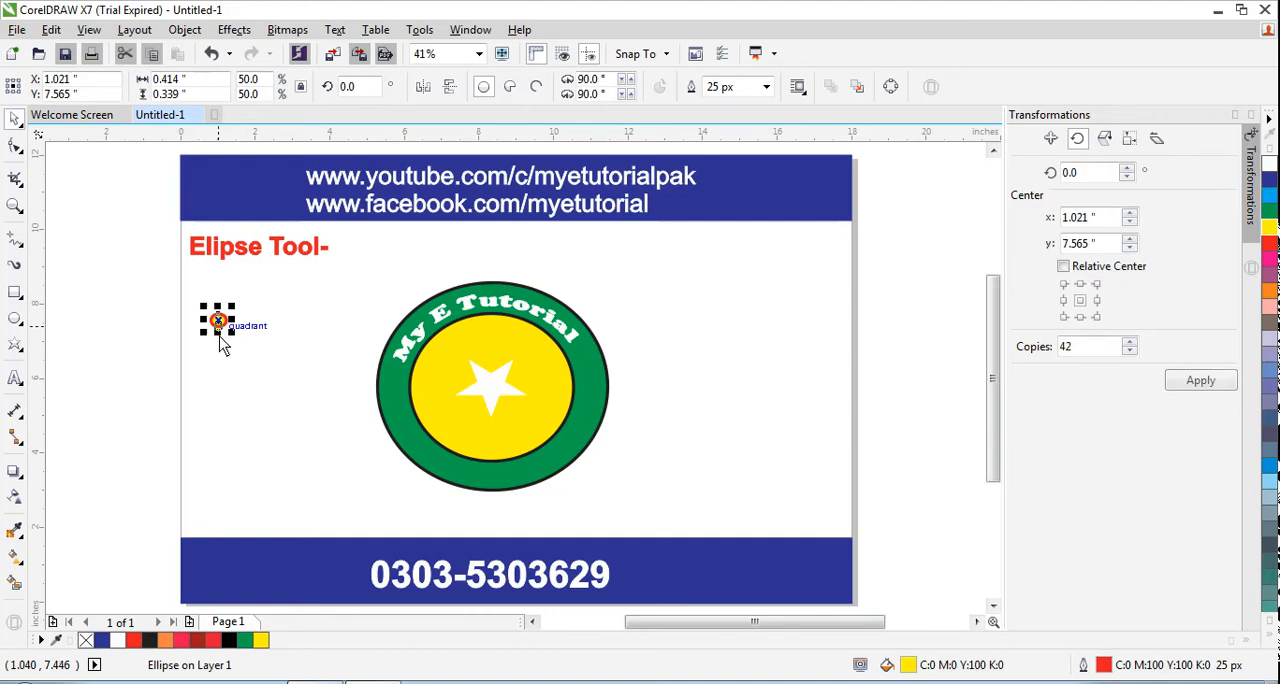
{"action": "key", "text": "ctrl+d"}
{"action": "key", "text": "ctrl+d"}
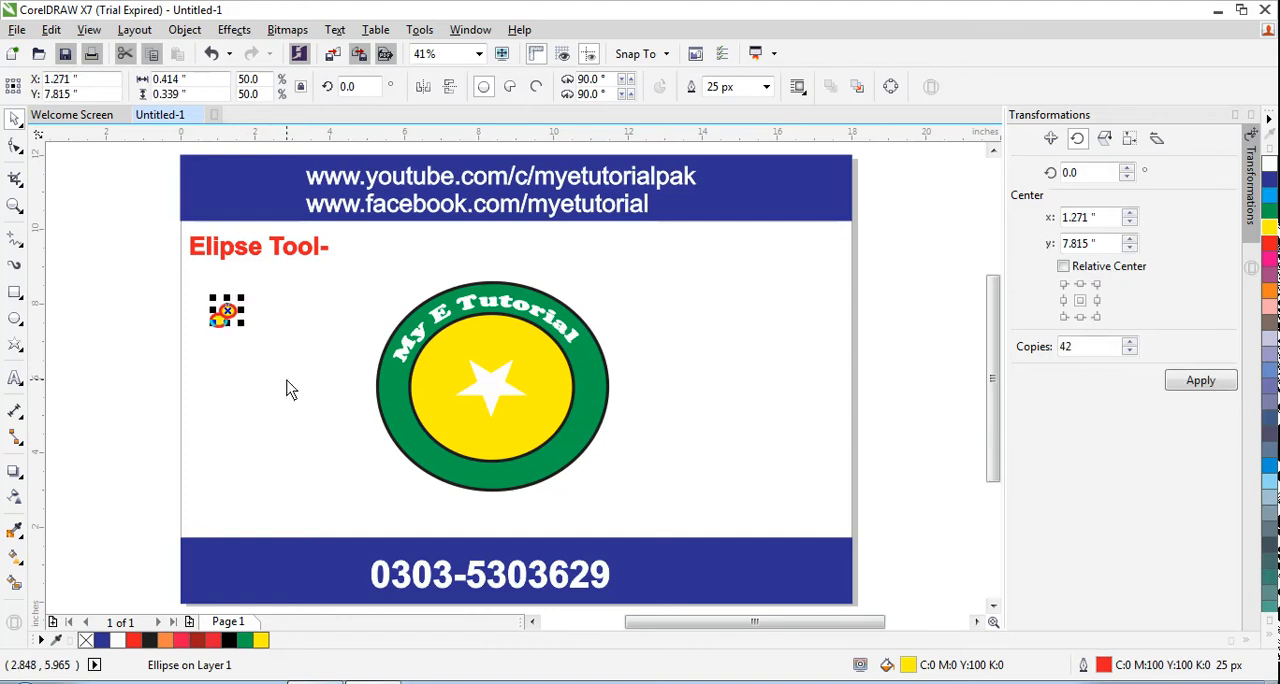
{"action": "left_click_drag", "start_coordinate": [243, 313], "coordinate": [461, 471]}
{"action": "left_click", "coordinate": [335, 458]}
{"action": "left_click", "coordinate": [231, 315]}
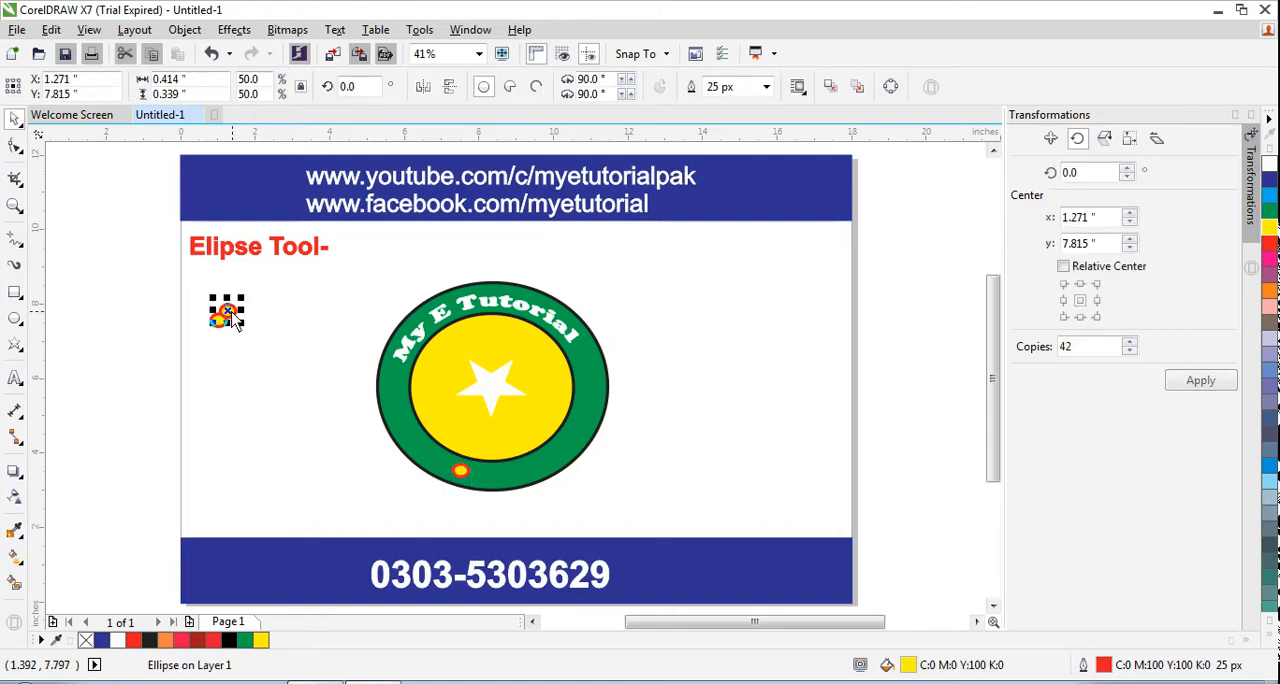
{"action": "left_click_drag", "start_coordinate": [233, 318], "coordinate": [533, 483]}
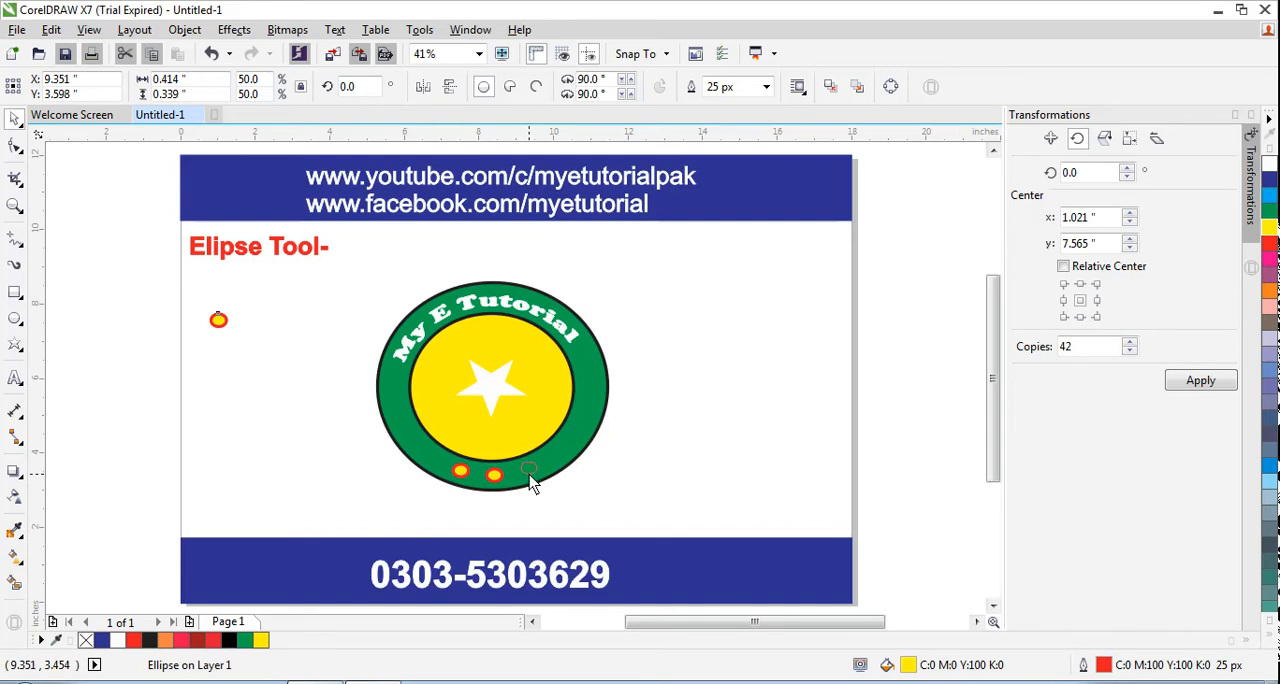
{"action": "left_click_drag", "start_coordinate": [533, 483], "coordinate": [533, 483]}
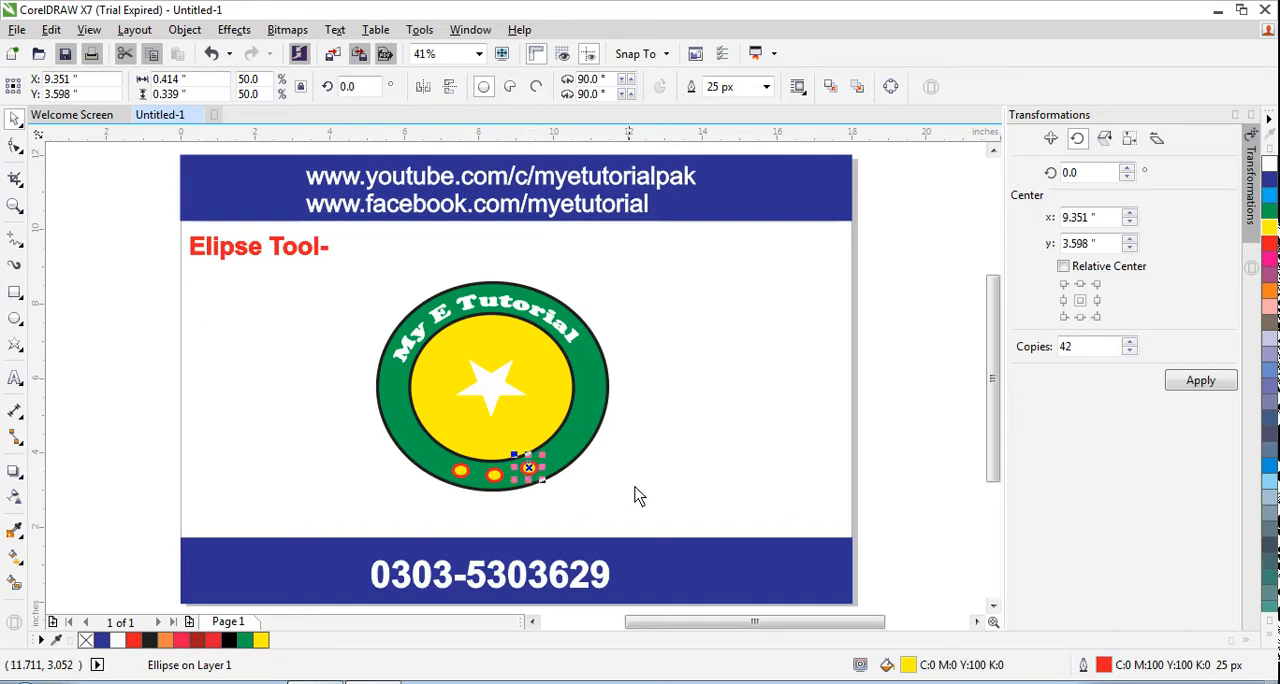
{"action": "left_click", "coordinate": [670, 490]}
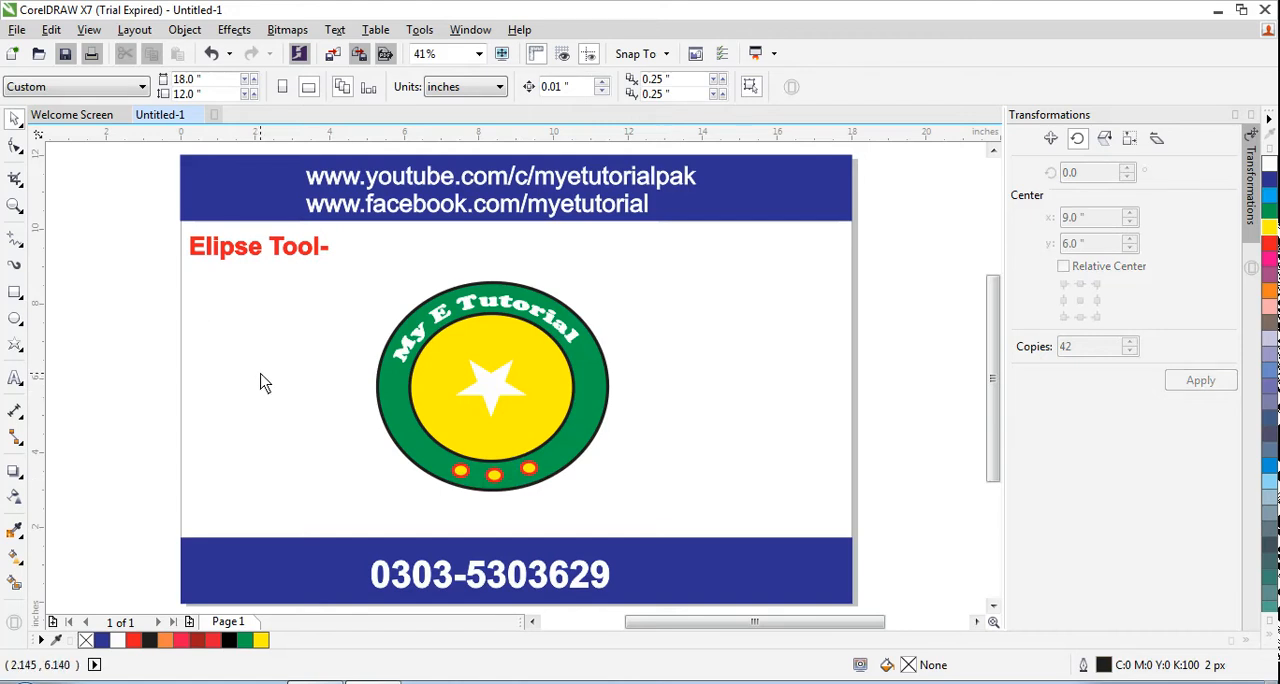
Remove the outlines from all seven badge objects, keeping their fills
{"action": "left_click_drag", "start_coordinate": [337, 261], "coordinate": [687, 529]}
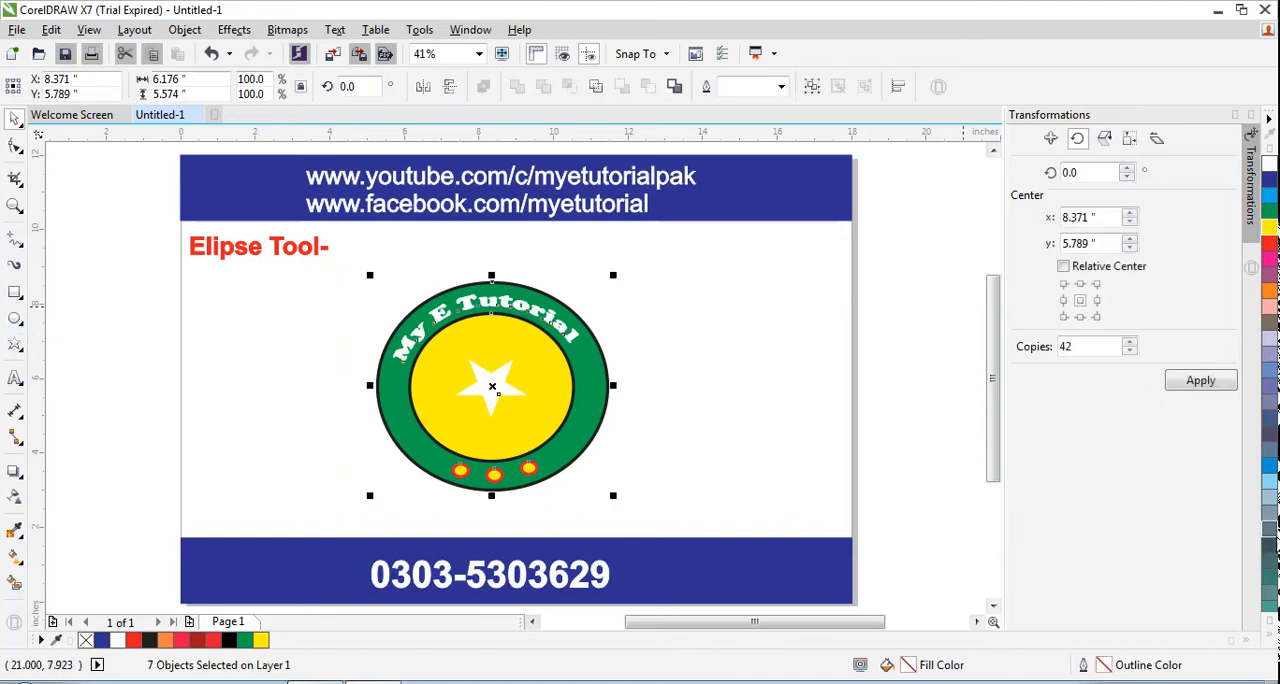
{"action": "left_click", "coordinate": [1272, 640]}
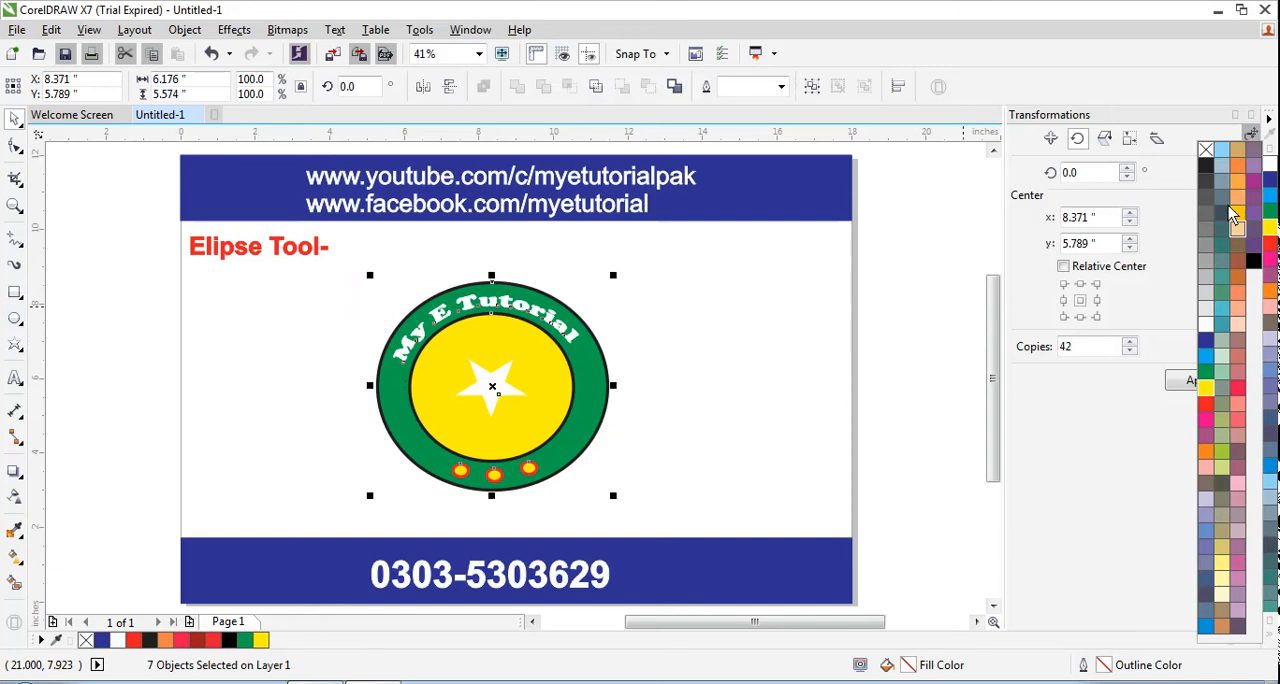
{"action": "left_click", "coordinate": [1206, 150]}
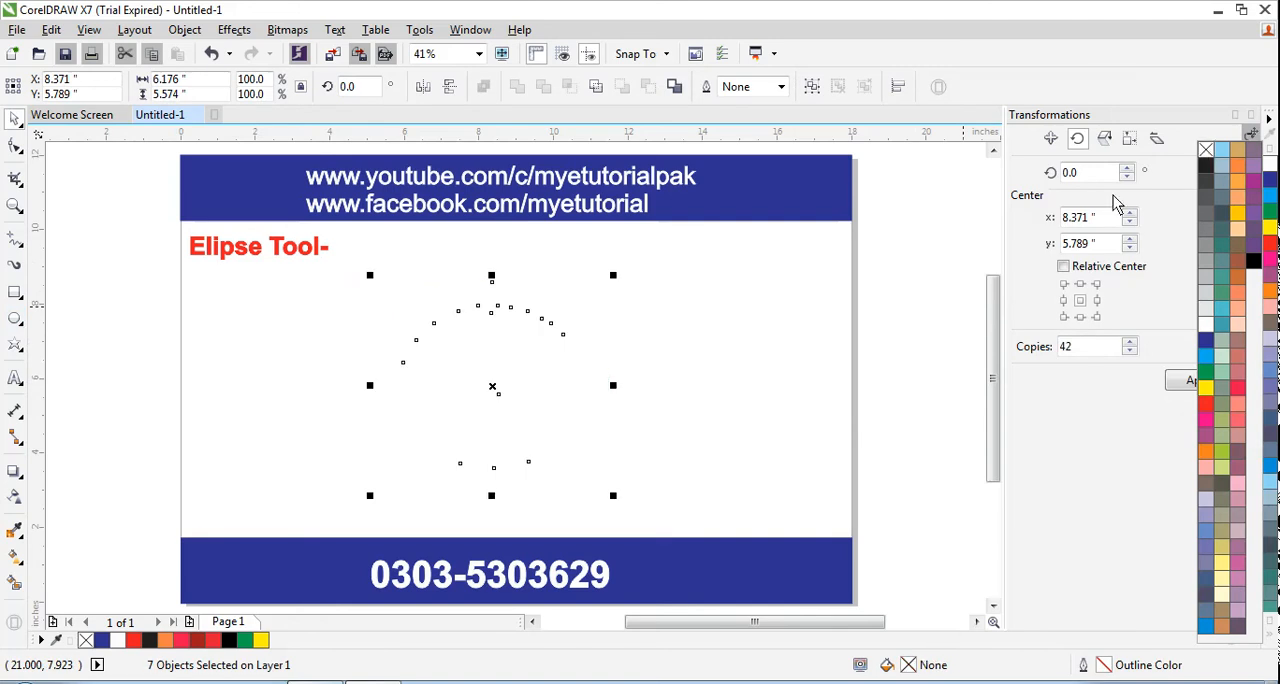
{"action": "key", "text": "ctrl+z"}
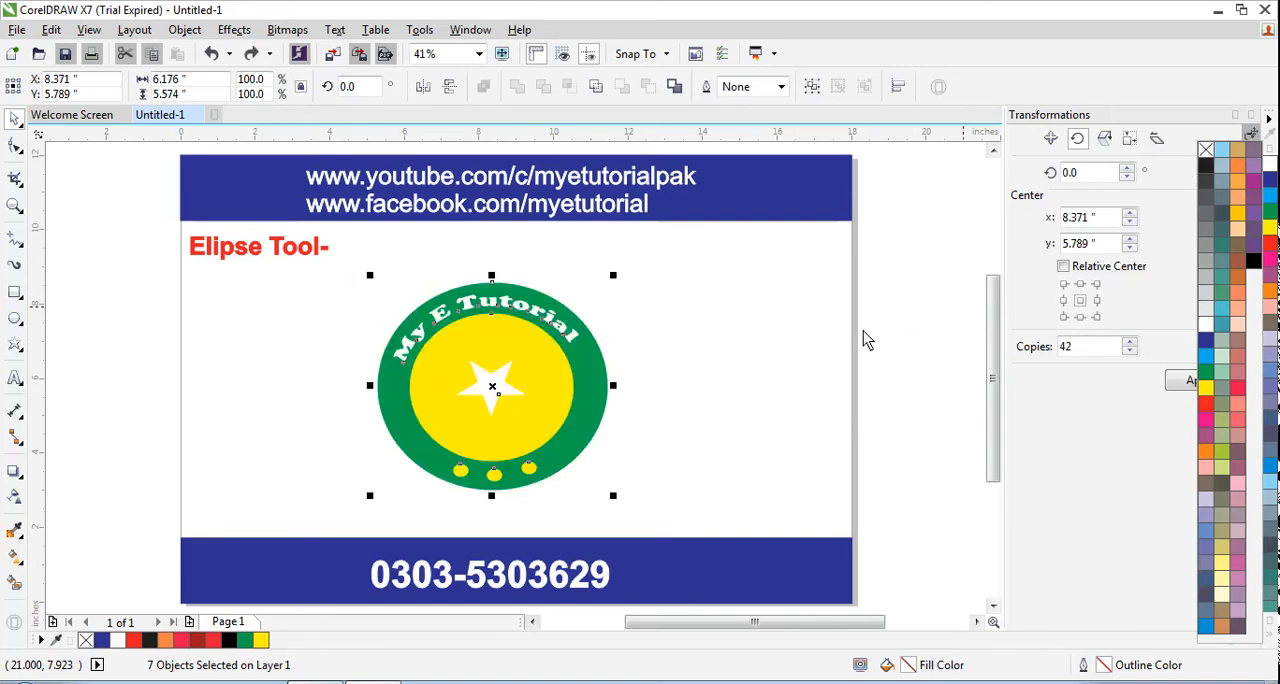
{"action": "left_click", "coordinate": [220, 415]}
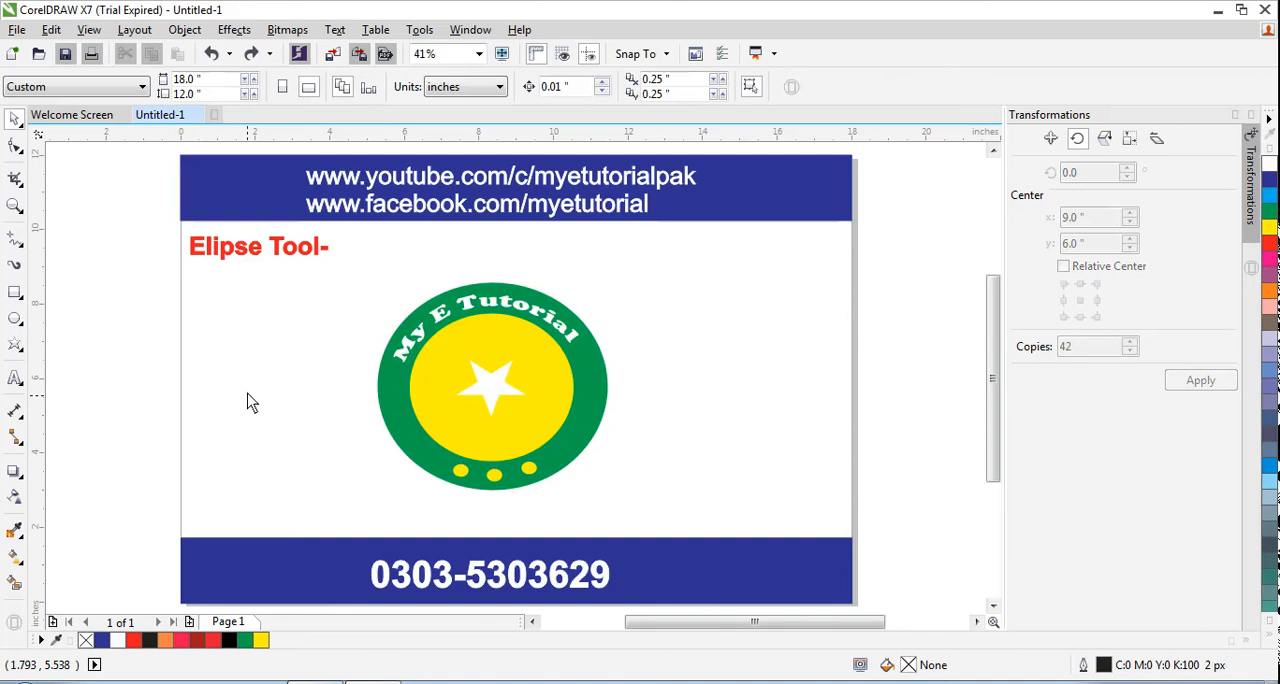
Apply a linear yellow-to-white gradient to the inner ellipse with Interactive Fill, running from its lower left to its upper right
{"action": "left_click", "coordinate": [21, 566]}
{"action": "left_click", "coordinate": [107, 554]}
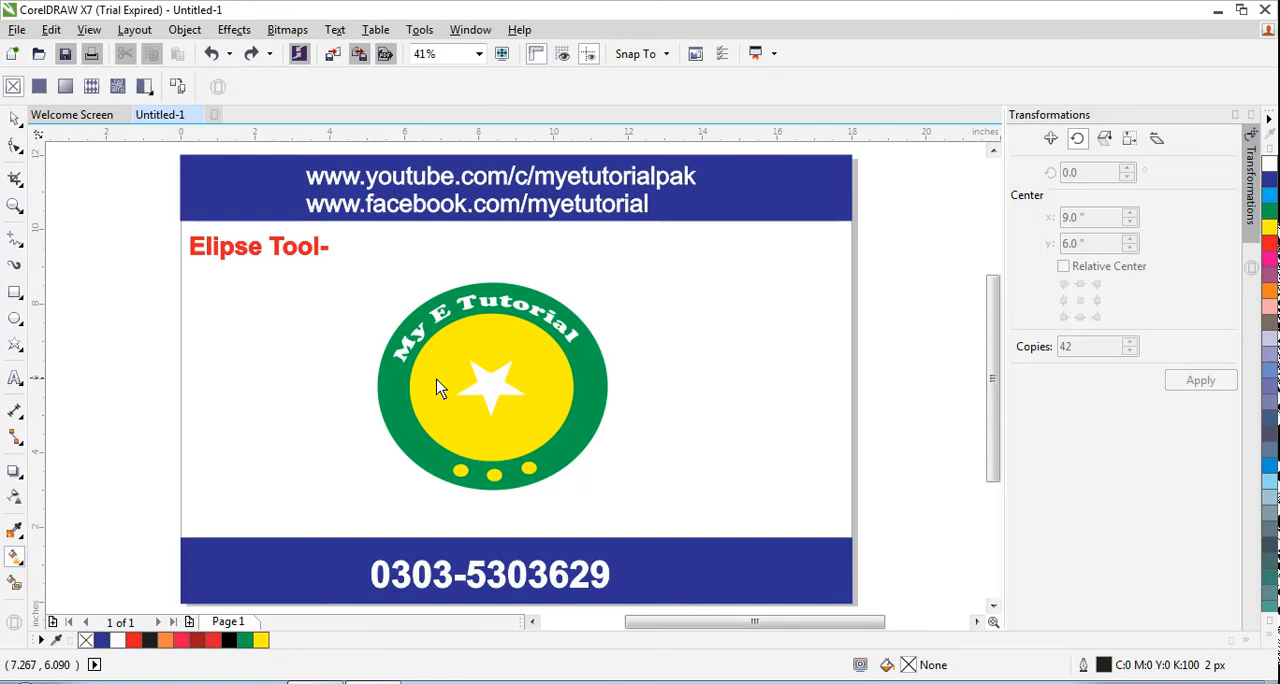
{"action": "left_click", "coordinate": [446, 424]}
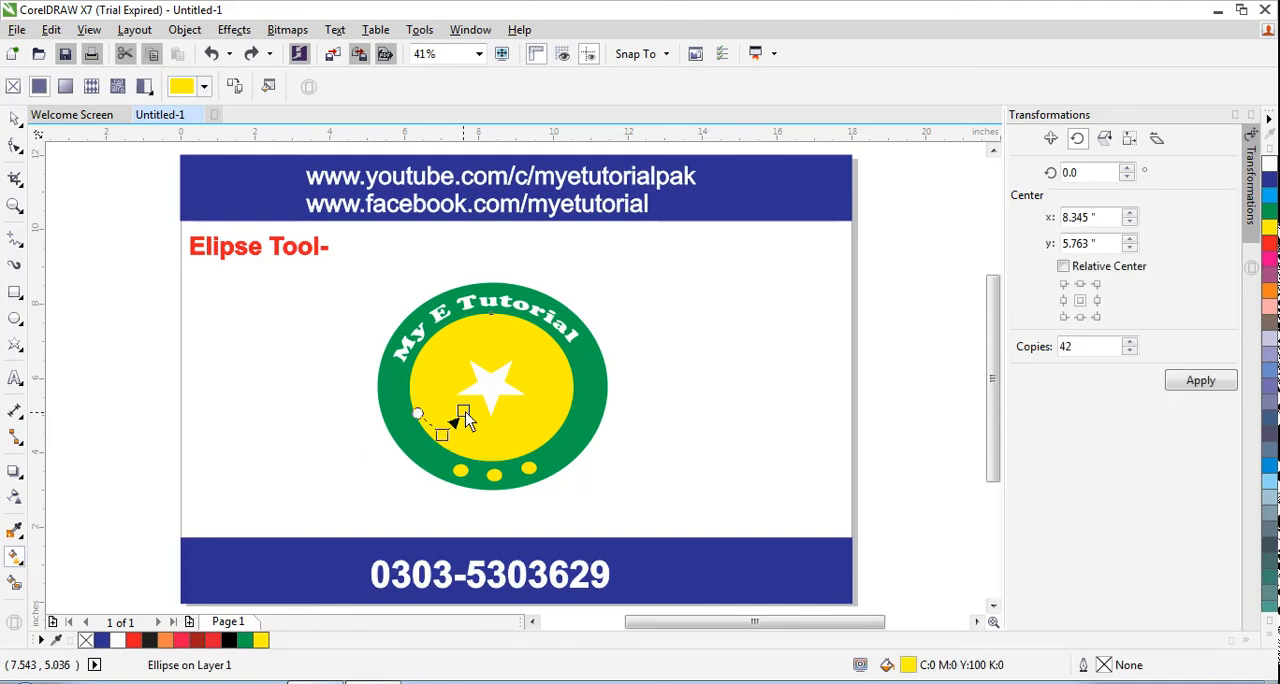
{"action": "left_click_drag", "start_coordinate": [443, 436], "coordinate": [527, 344]}
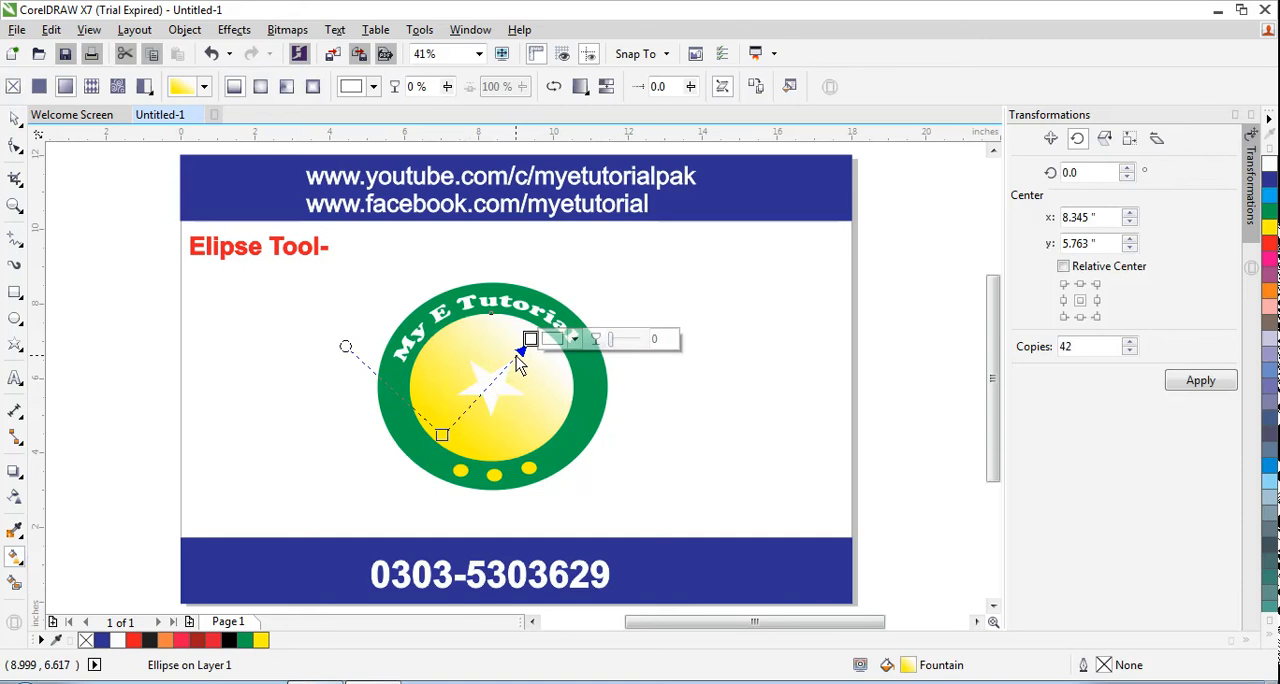
Add a colour stop at 83% of the inner ellipse's gradient and recolour it to a darker, muted yellow
{"action": "double_click", "coordinate": [516, 356]}
{"action": "left_click", "coordinate": [559, 356]}
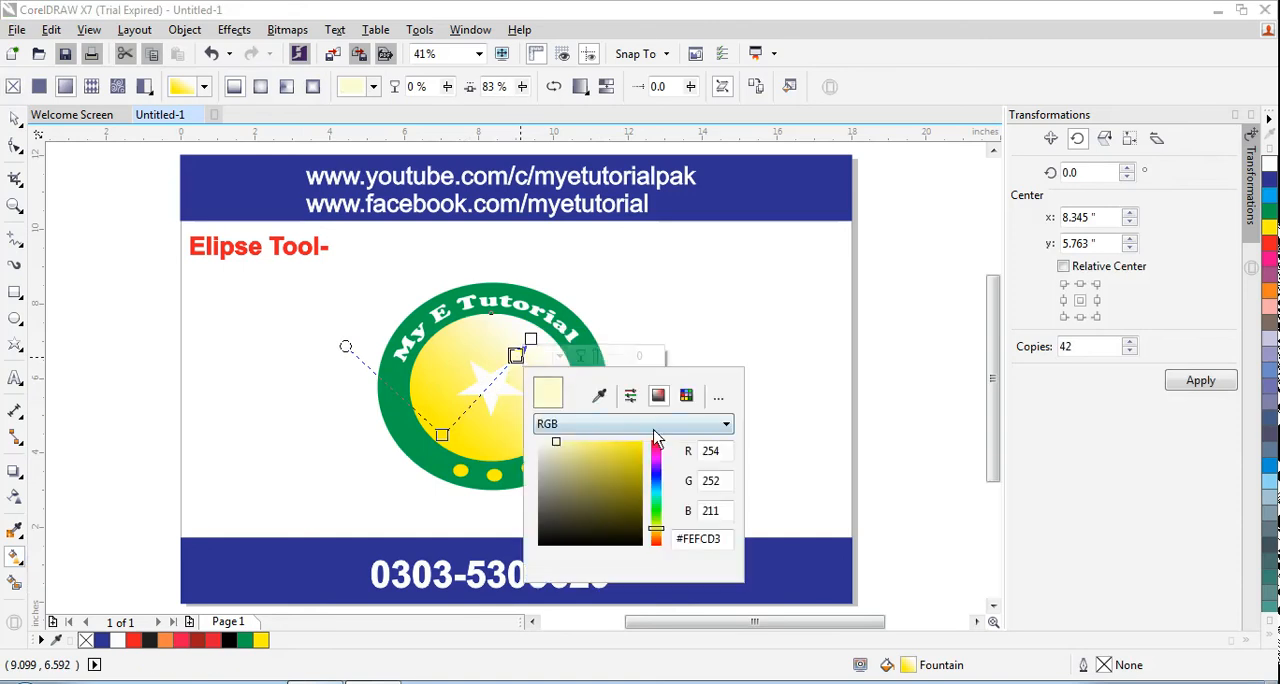
{"action": "mouse_move", "coordinate": [558, 442]}
{"action": "left_mouse_down"}
{"action": "mouse_move", "coordinate": [613, 469]}
{"action": "mouse_move", "coordinate": [578, 451]}
{"action": "left_mouse_up"}
{"action": "left_click", "coordinate": [743, 403]}
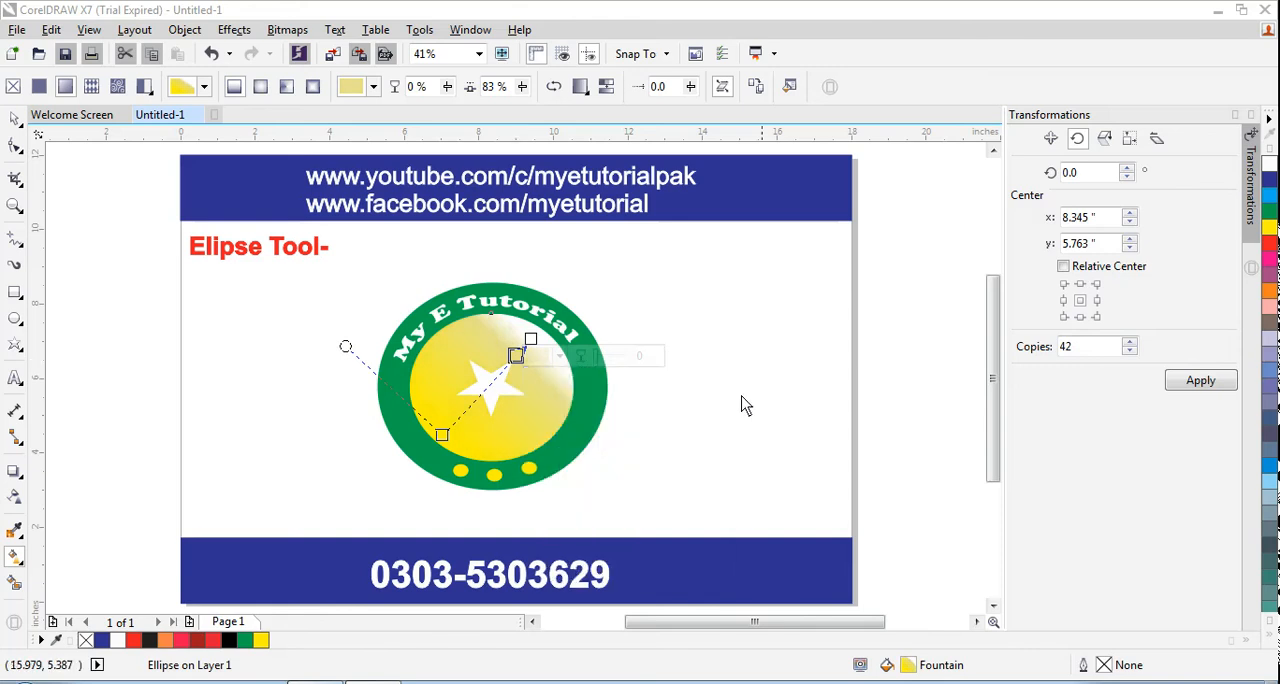
{"action": "left_click", "coordinate": [727, 306]}
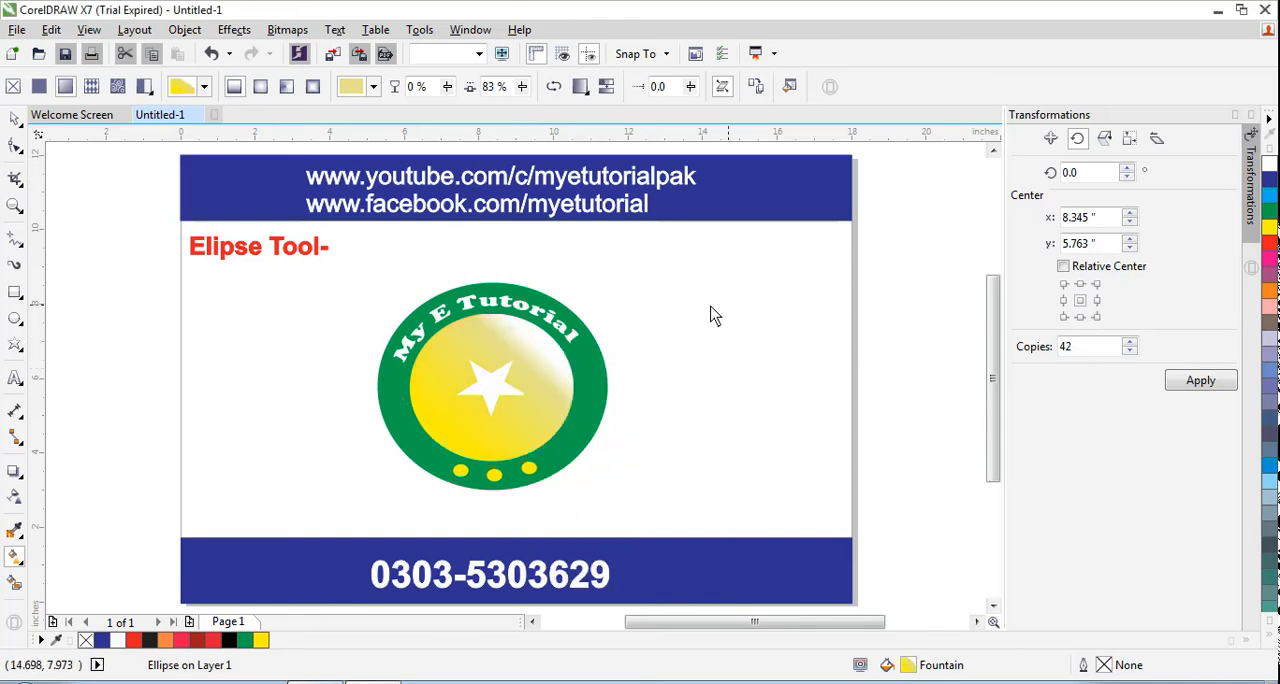
Move the muted yellow stop to 99% and shift the gradient's start slightly inward and its end up to the ellipse's edge
{"action": "left_click", "coordinate": [437, 422]}
{"action": "left_click_drag", "start_coordinate": [515, 358], "coordinate": [548, 335]}
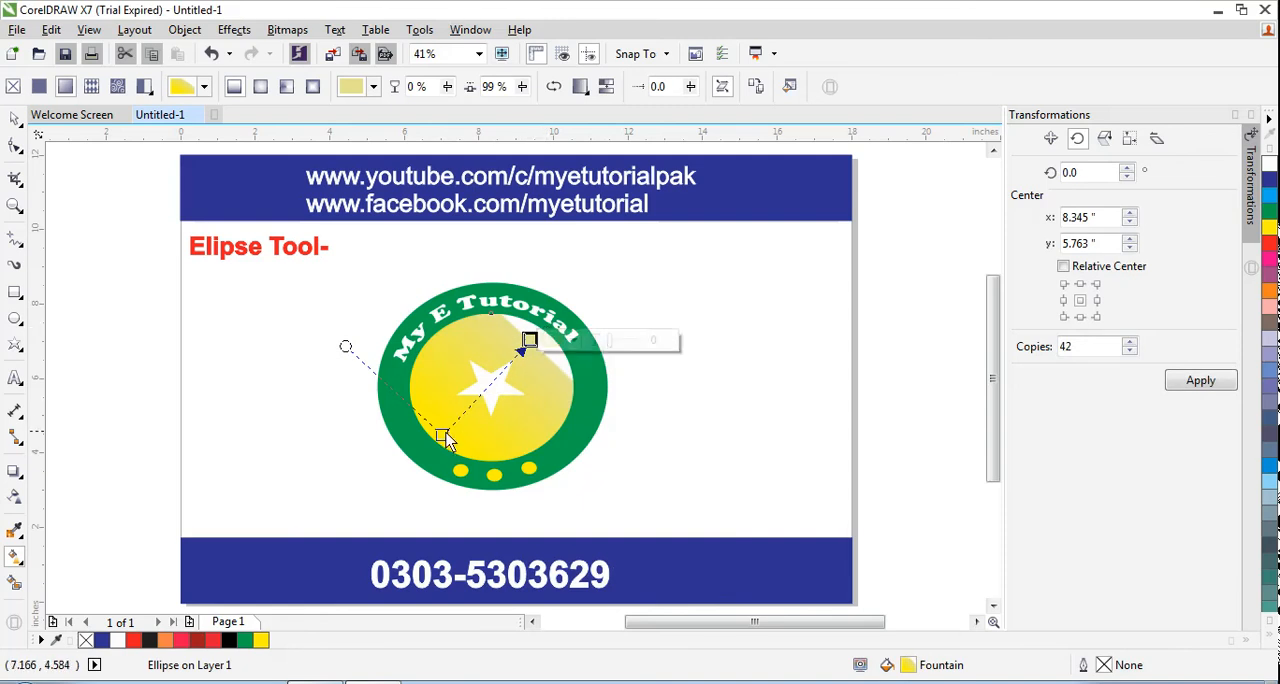
{"action": "left_click_drag", "start_coordinate": [443, 435], "coordinate": [458, 444]}
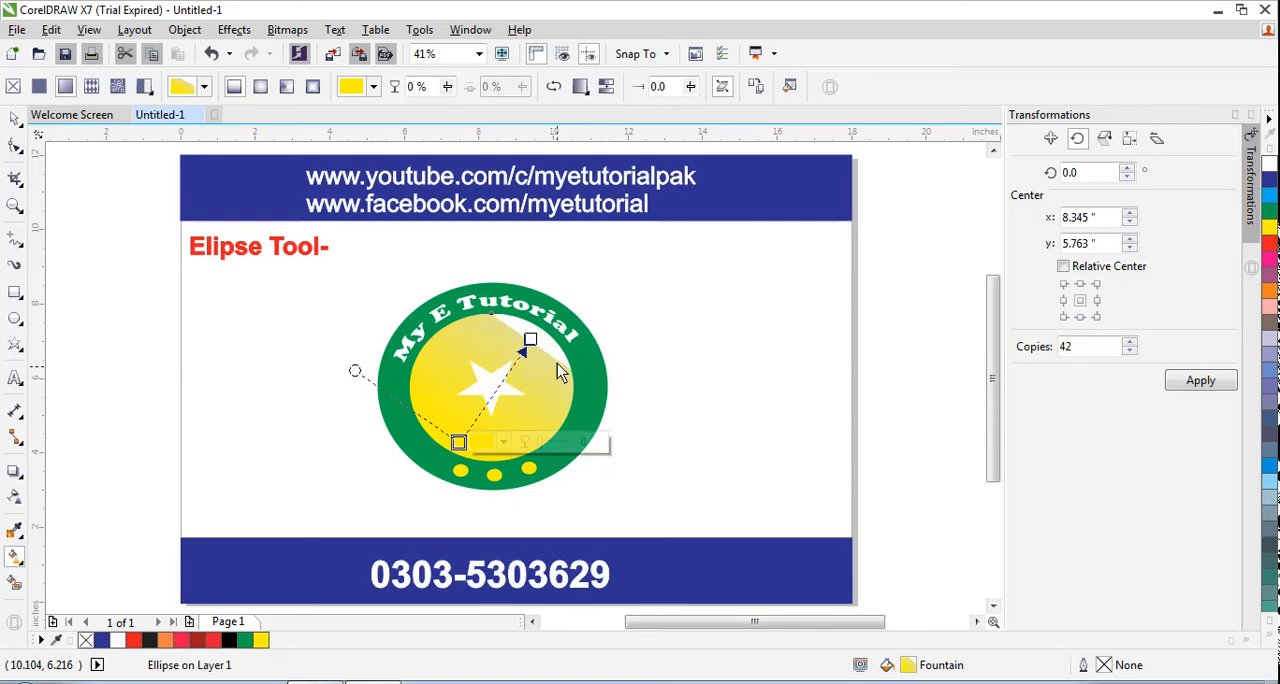
{"action": "left_click_drag", "start_coordinate": [532, 340], "coordinate": [546, 328]}
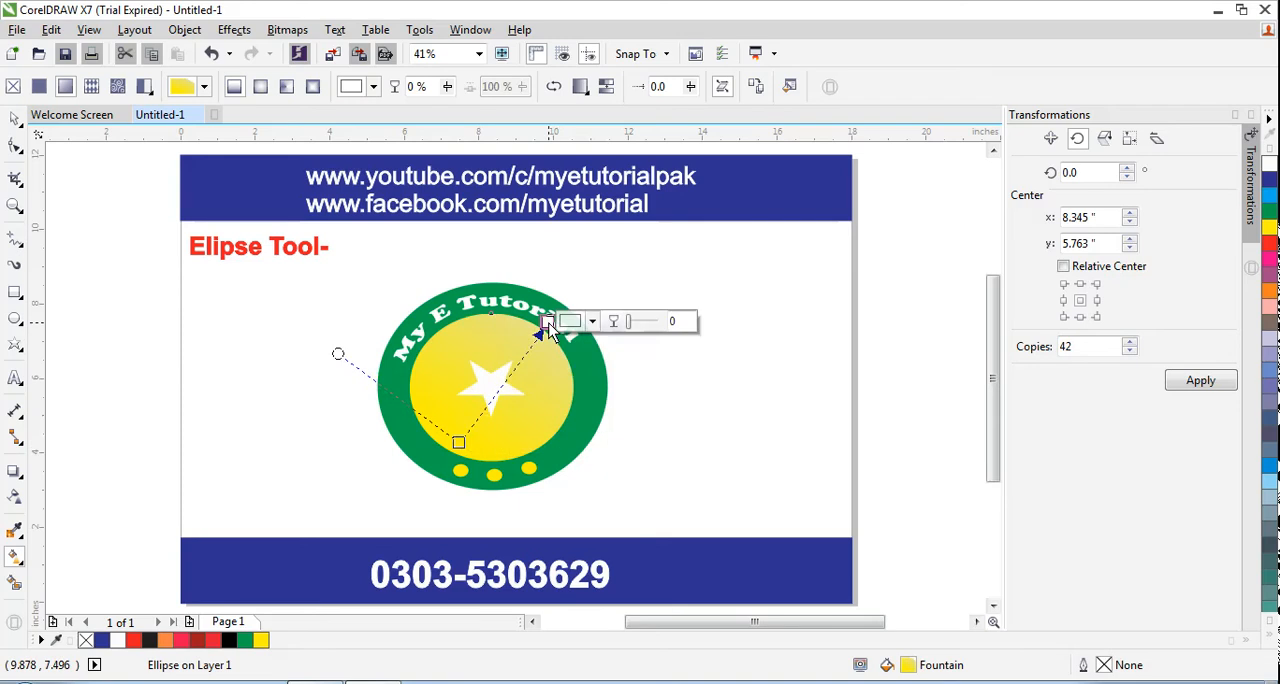
Place the muted yellow stop at 90% of the gradient and set its colour to olive #999322
{"action": "double_click", "coordinate": [540, 336]}
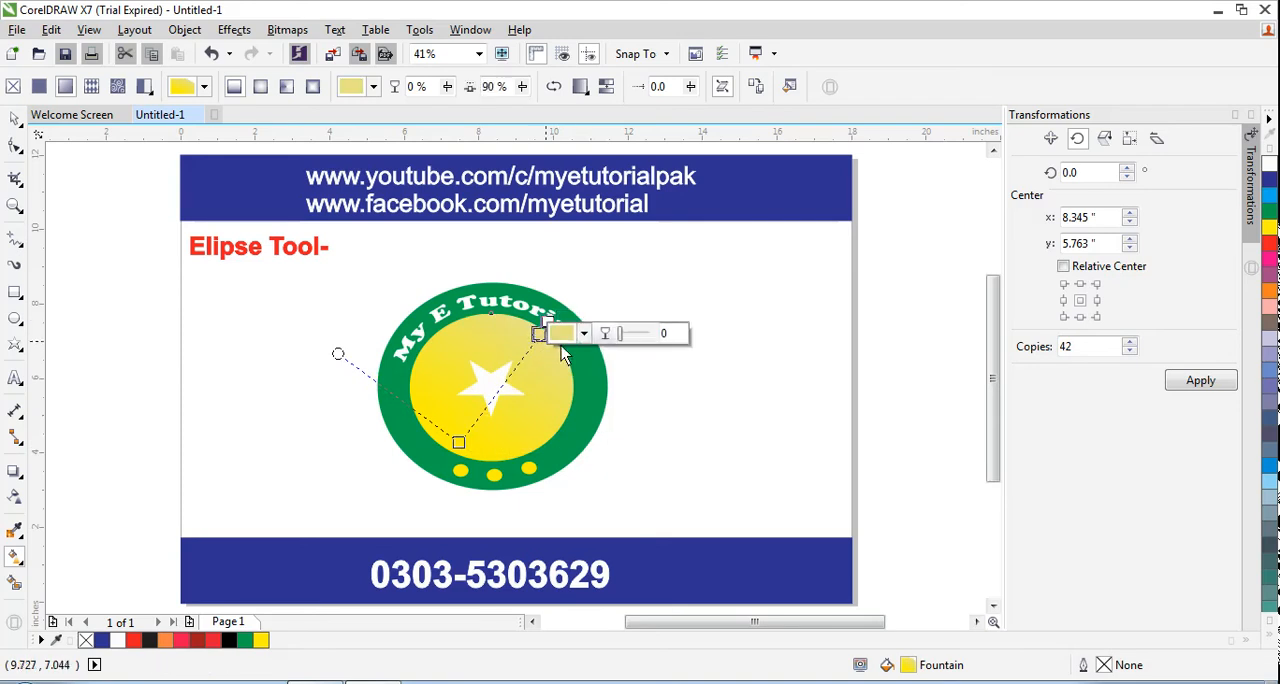
{"action": "left_click", "coordinate": [586, 336]}
{"action": "left_click_drag", "start_coordinate": [608, 428], "coordinate": [593, 440]}
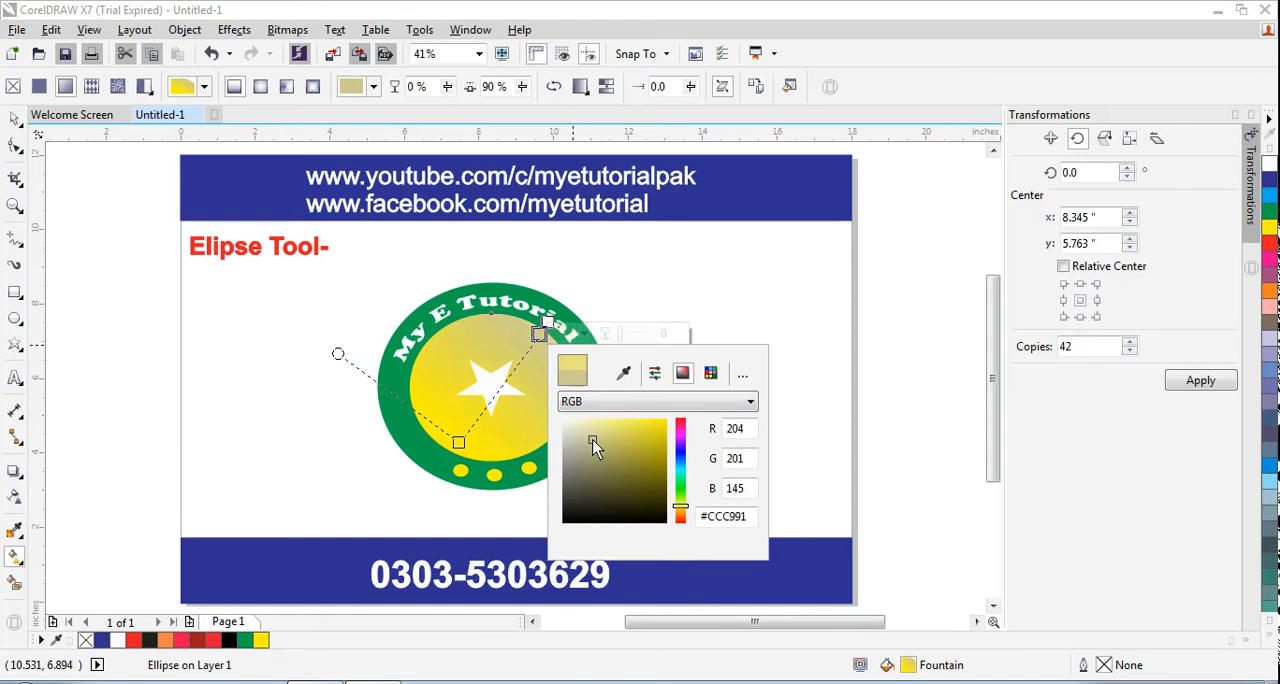
{"action": "left_click", "coordinate": [500, 396]}
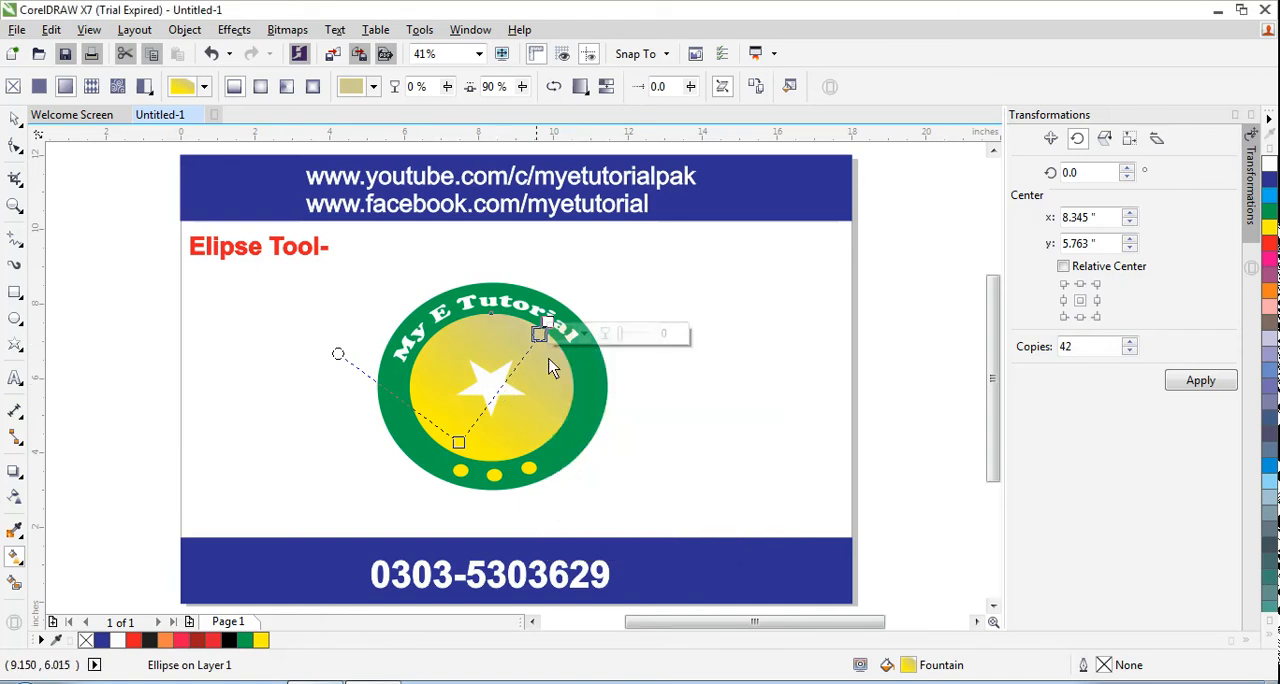
{"action": "left_click", "coordinate": [584, 336]}
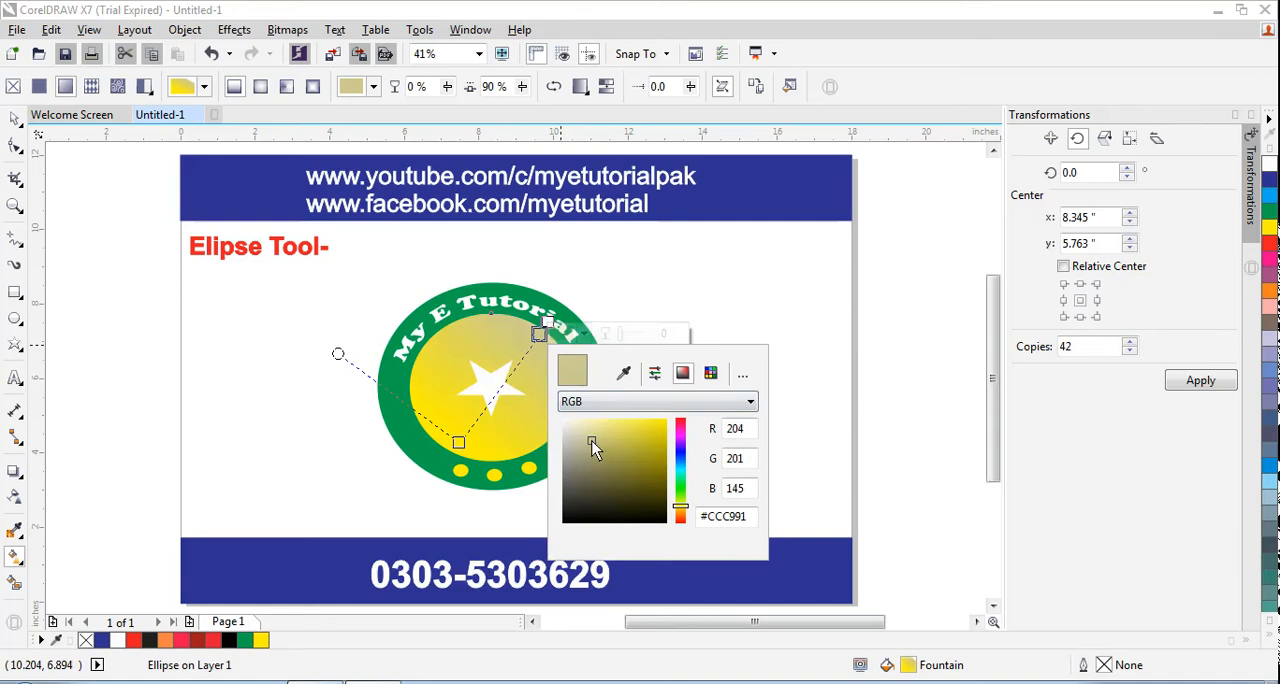
{"action": "left_click_drag", "start_coordinate": [592, 441], "coordinate": [644, 460]}
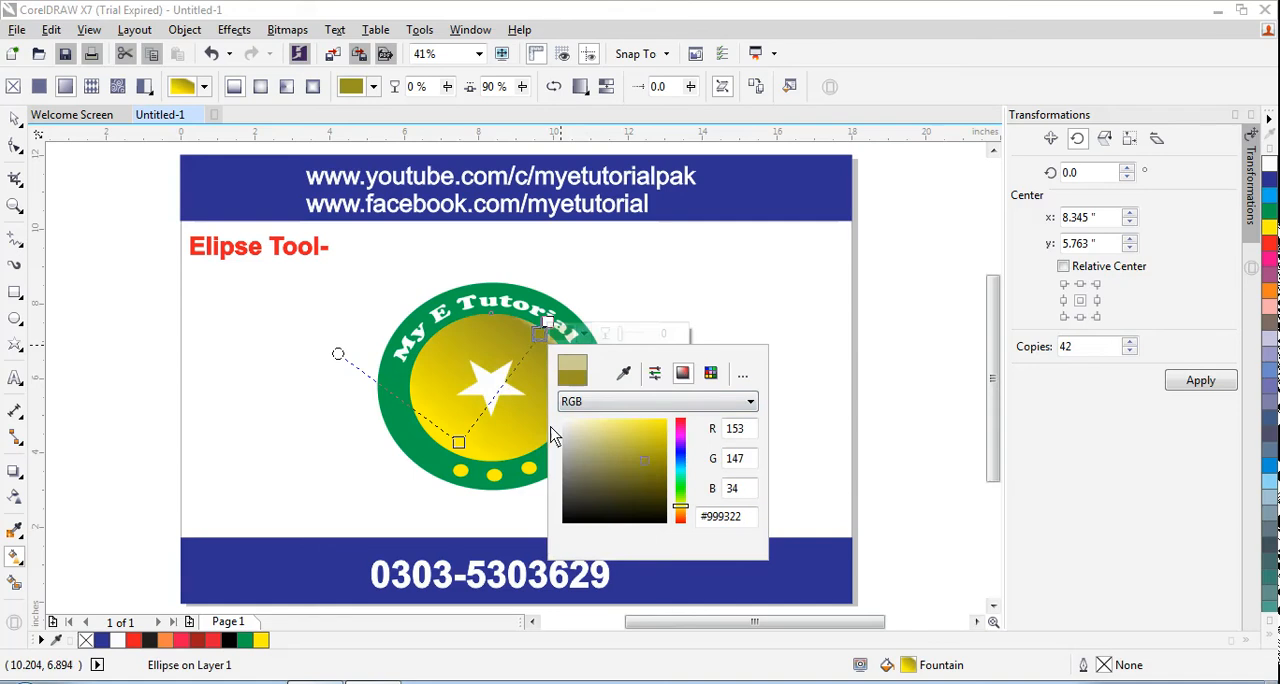
{"action": "left_click", "coordinate": [473, 424]}
Add a colour stop at 13% of the inner ellipse's gradient and set its colour to pale yellow #DED86D
{"action": "double_click", "coordinate": [472, 429]}
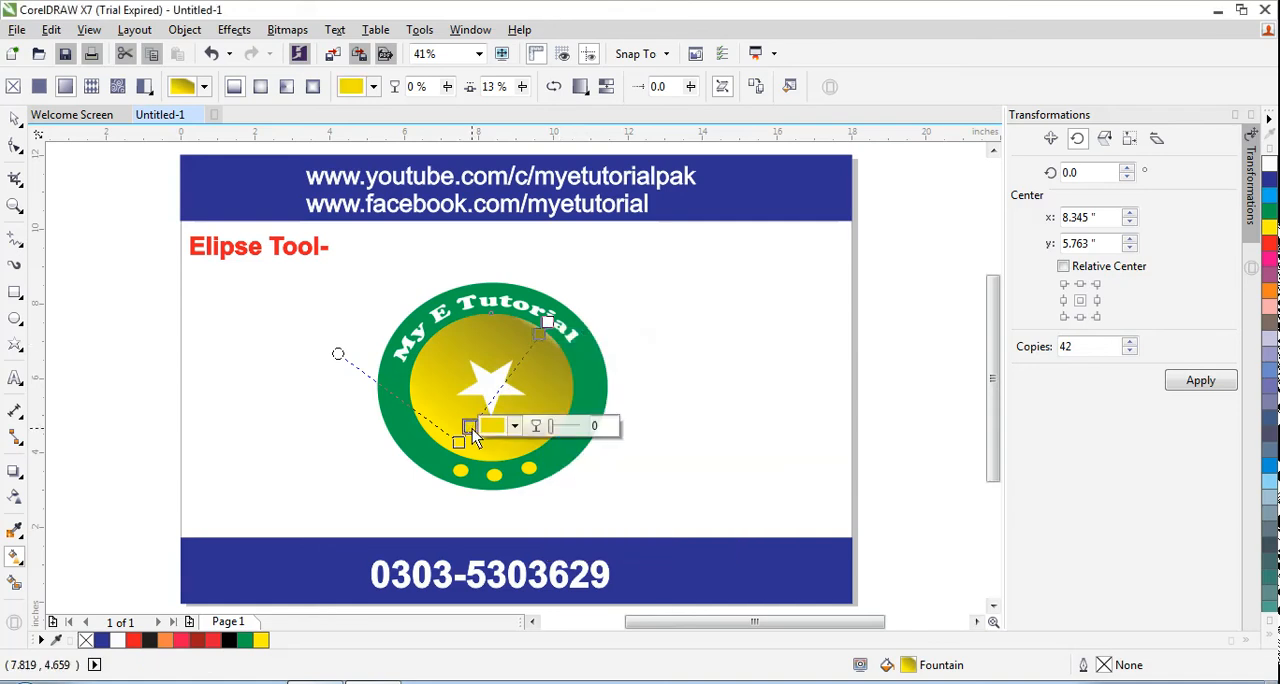
{"action": "left_click", "coordinate": [514, 427]}
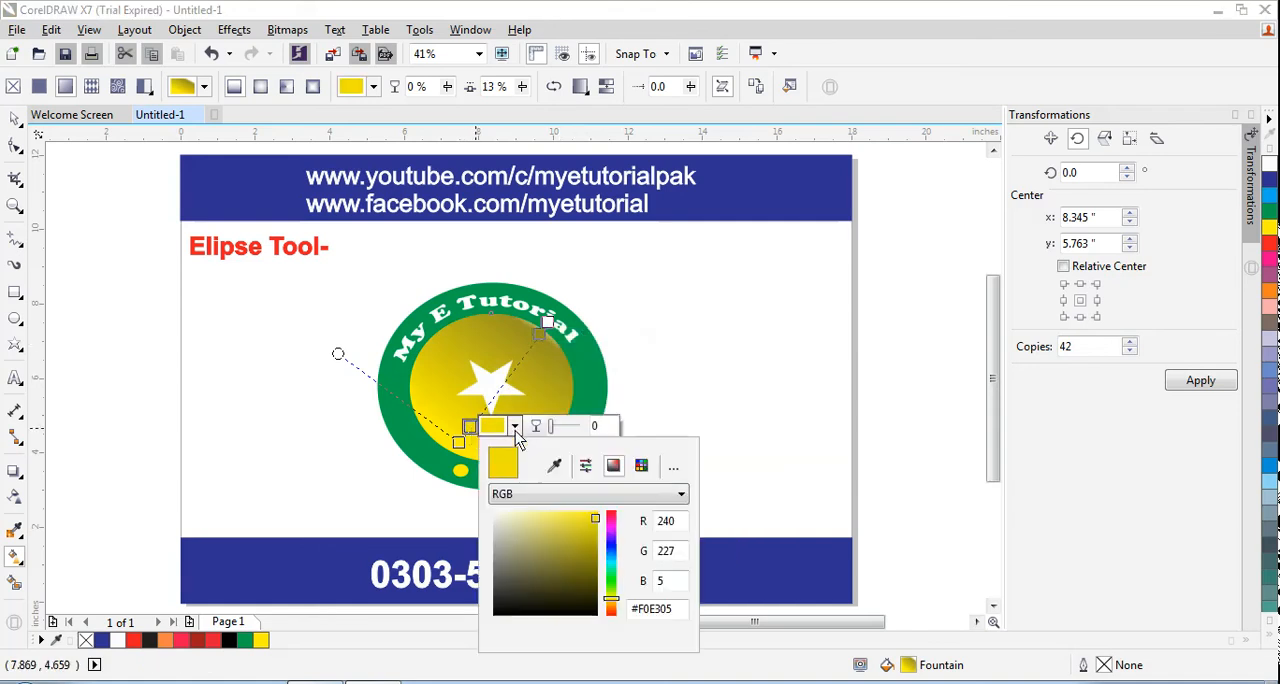
{"action": "left_click", "coordinate": [501, 521]}
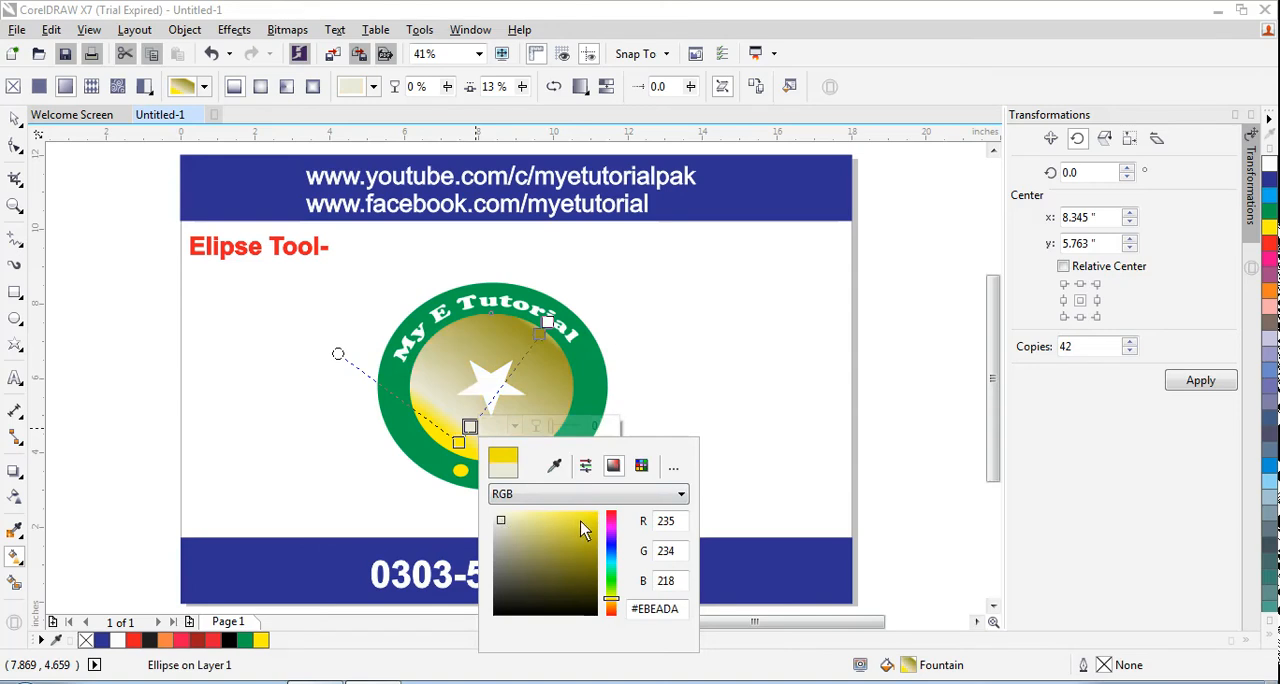
{"action": "left_click", "coordinate": [536, 558]}
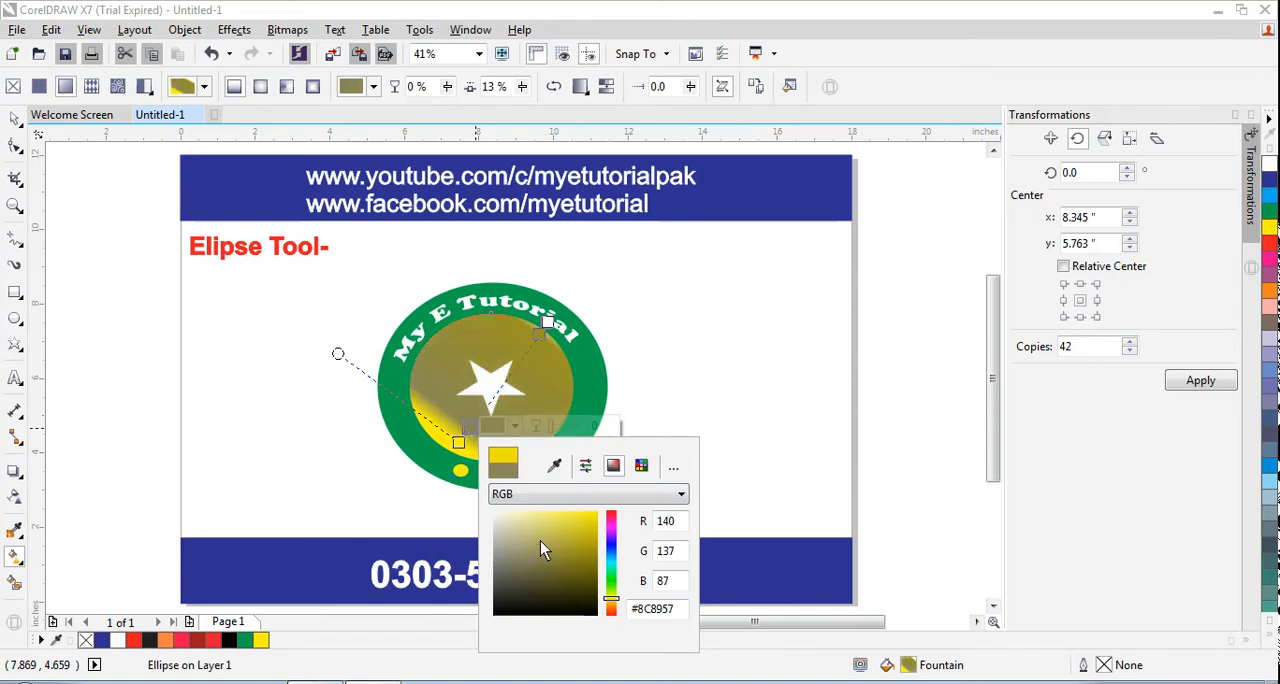
{"action": "left_click", "coordinate": [540, 541]}
{"action": "left_click", "coordinate": [547, 525]}
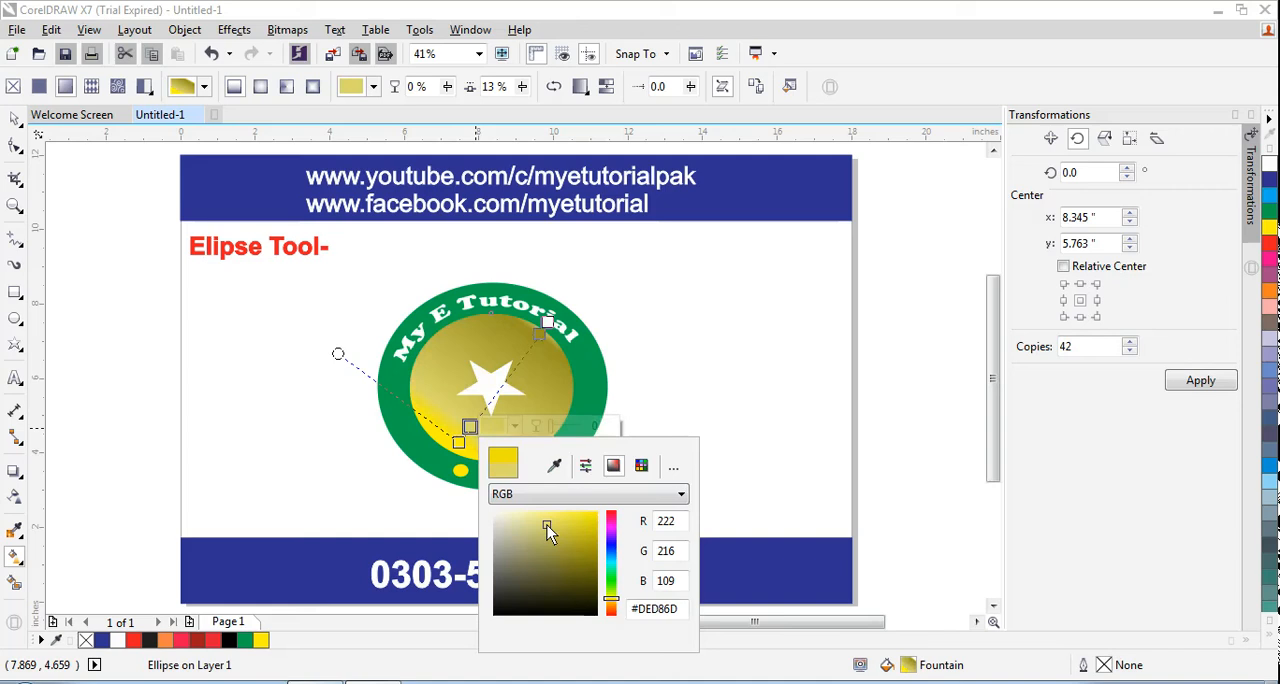
{"action": "left_click", "coordinate": [694, 325]}
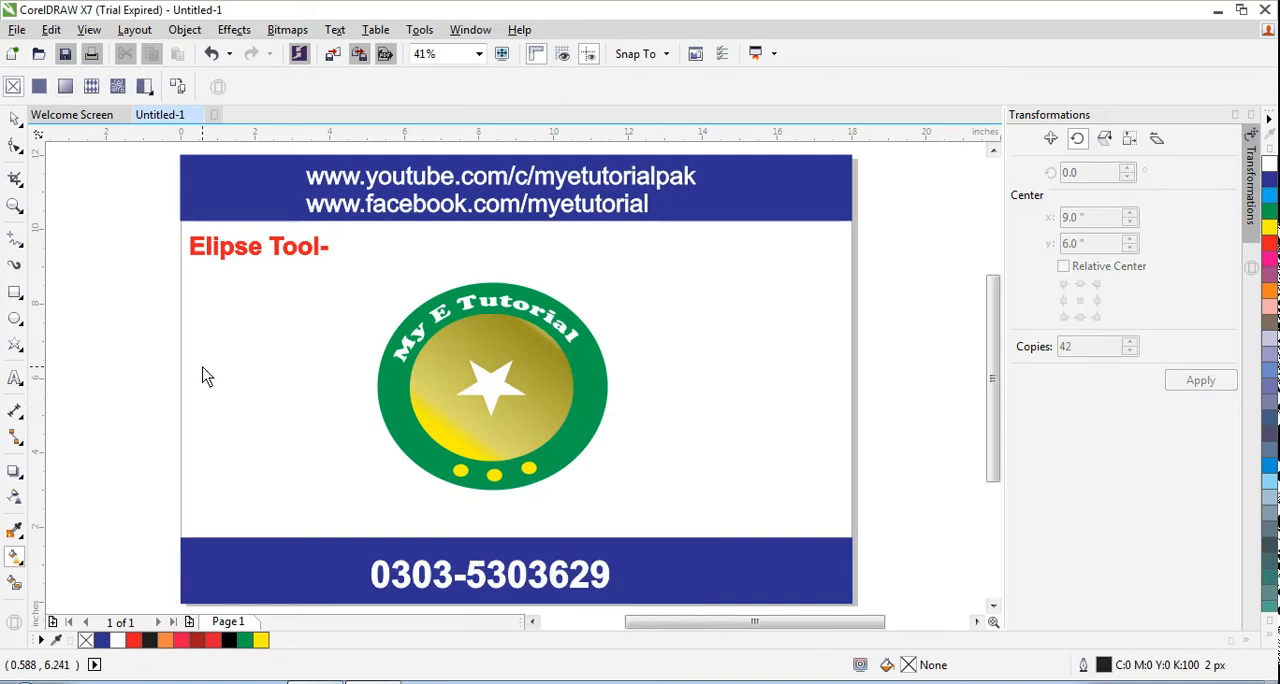
{"action": "left_click", "coordinate": [20, 535]}
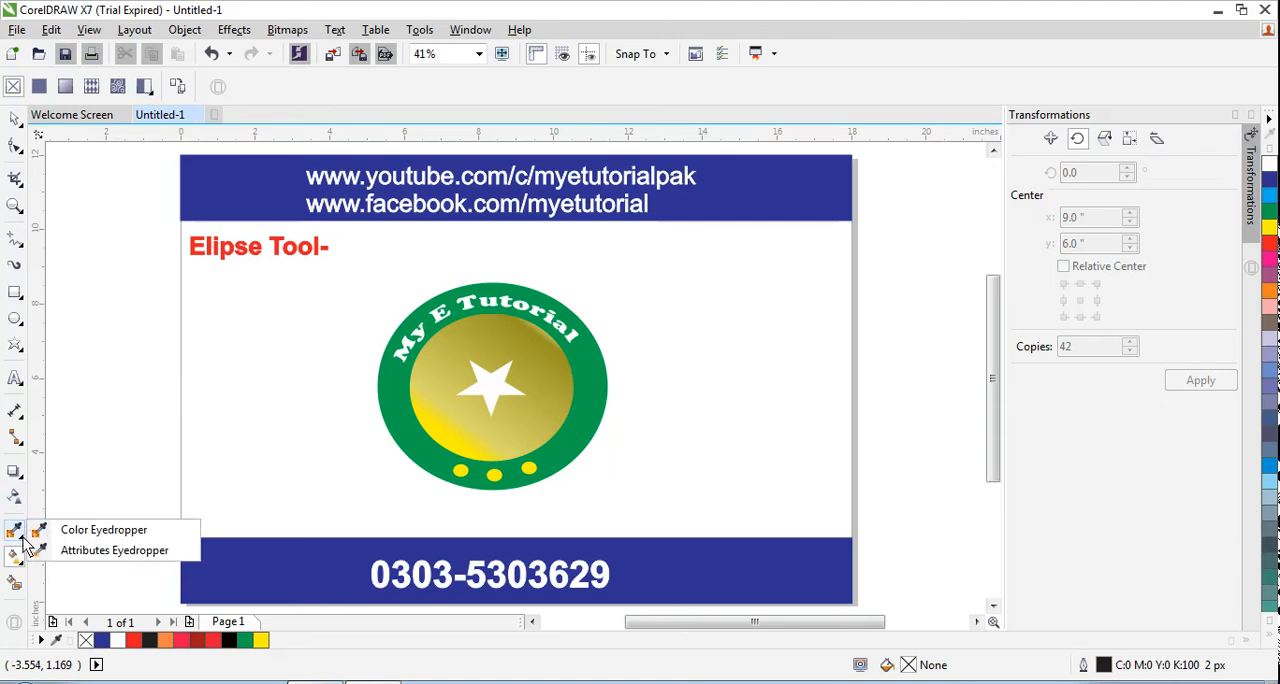
{"action": "left_click", "coordinate": [22, 538]}
{"action": "left_click", "coordinate": [22, 538]}
{"action": "left_click", "coordinate": [22, 536]}
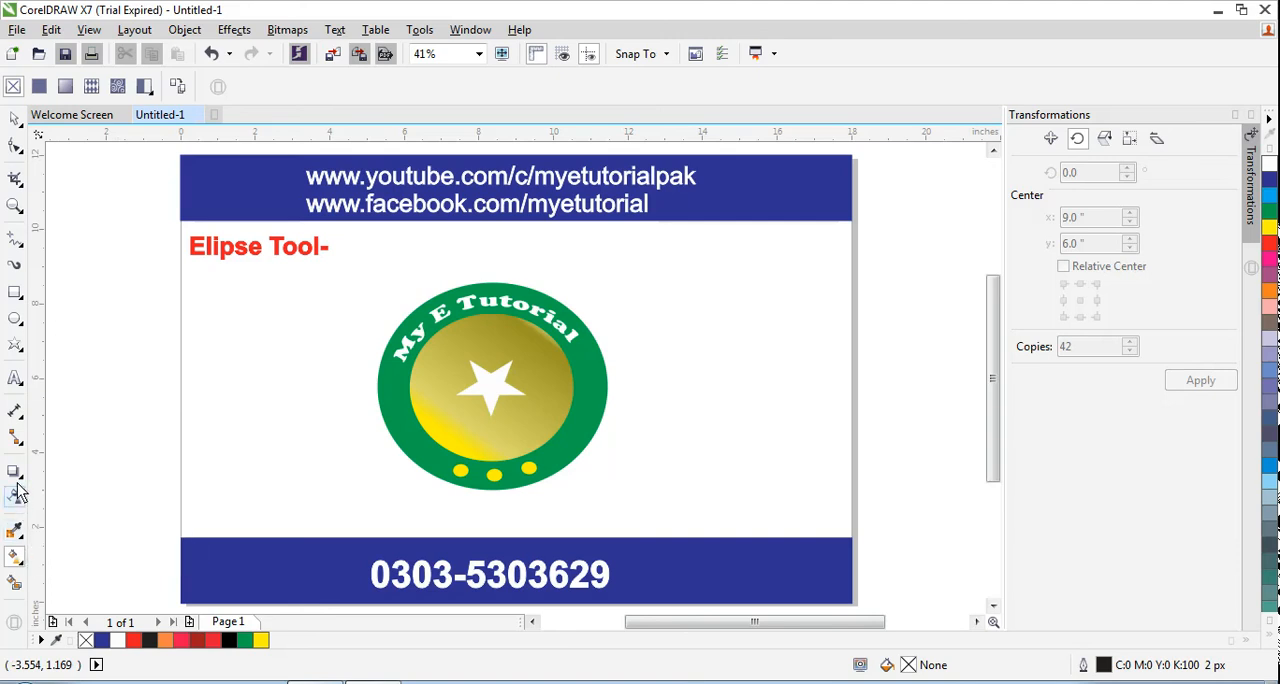
{"action": "left_click", "coordinate": [20, 492]}
{"action": "left_click", "coordinate": [20, 492]}
{"action": "left_click", "coordinate": [22, 535]}
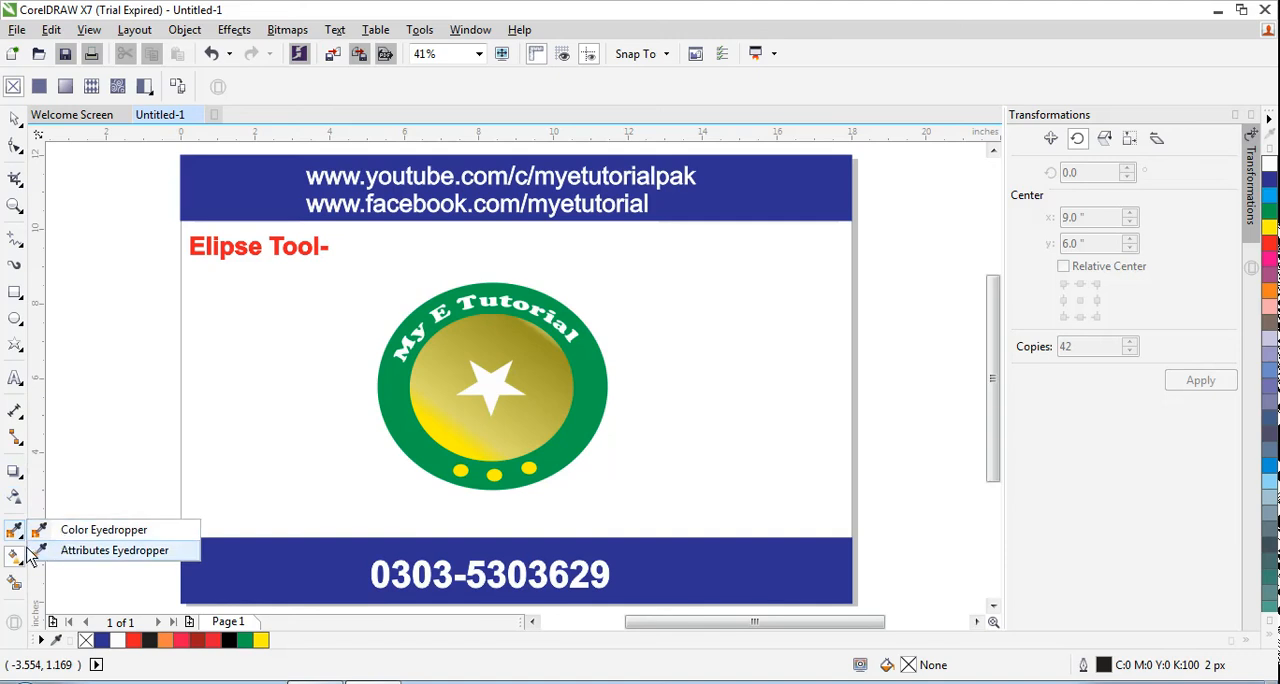
Select the badge's green outer ellipse with the Interactive Fill tool
{"action": "left_click", "coordinate": [20, 558]}
{"action": "left_click", "coordinate": [20, 557]}
{"action": "left_click", "coordinate": [20, 560]}
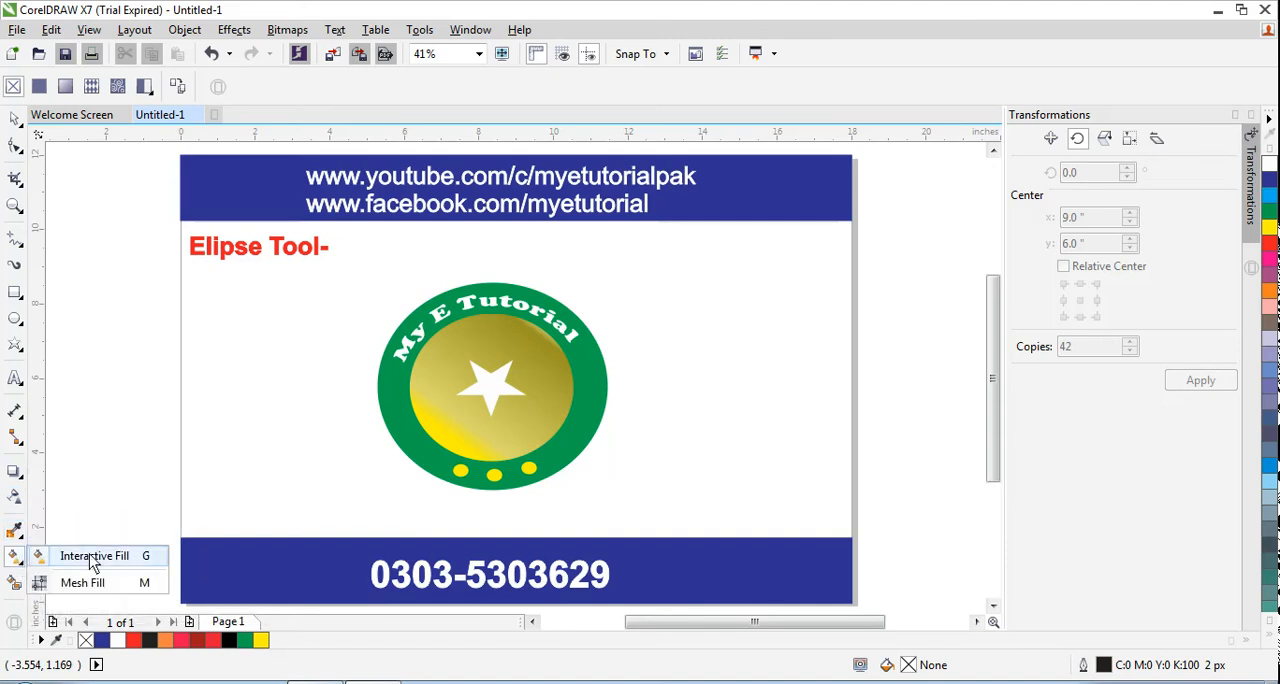
{"action": "left_click", "coordinate": [92, 557]}
{"action": "left_click", "coordinate": [430, 443]}
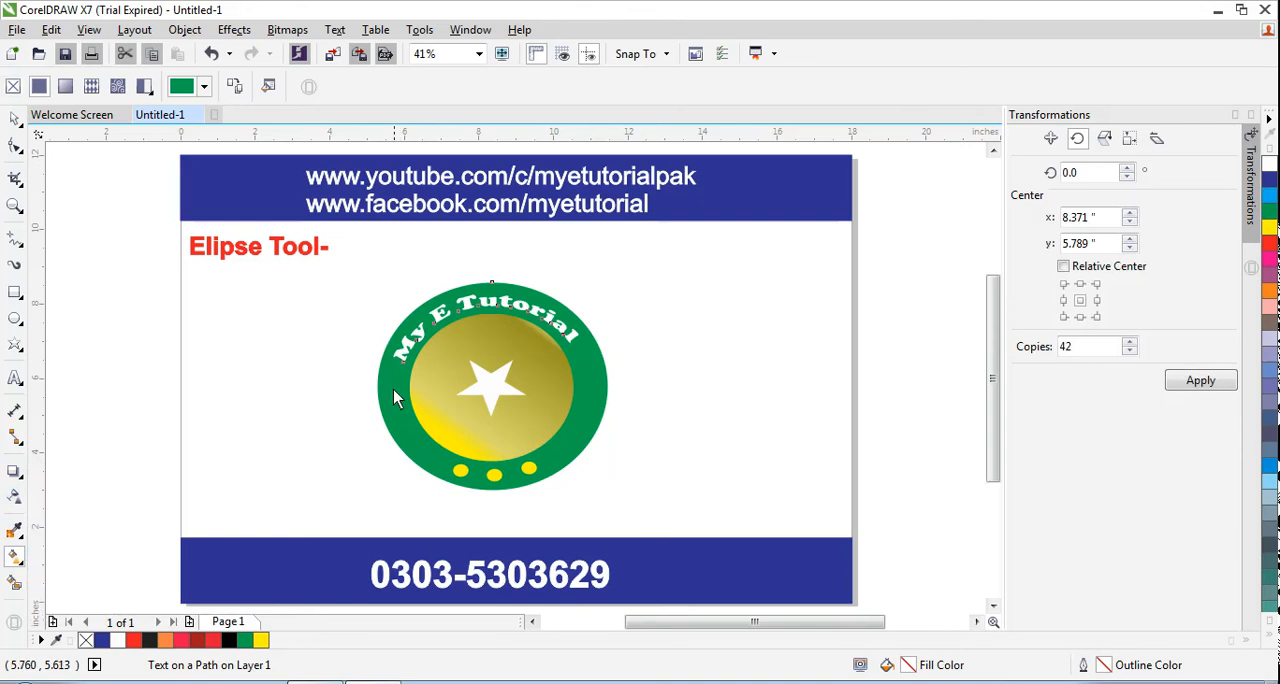
{"action": "left_click", "coordinate": [405, 444]}
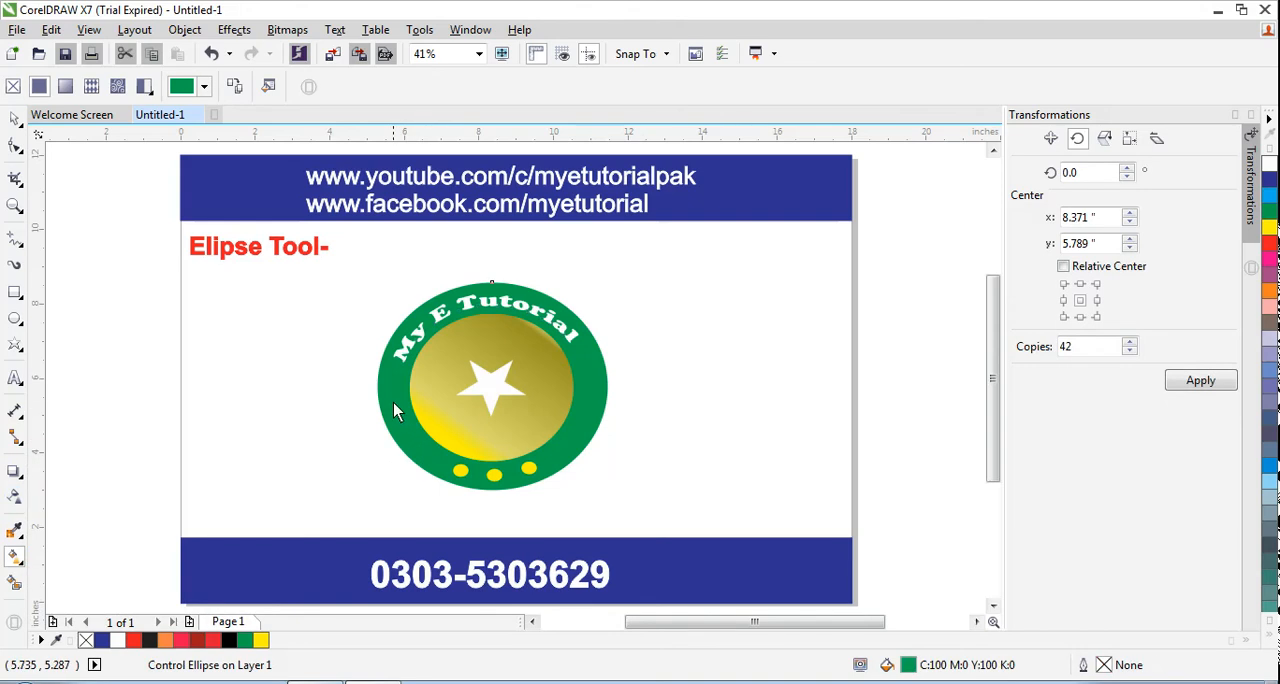
{"action": "left_click_drag", "start_coordinate": [393, 402], "coordinate": [446, 458]}
{"action": "left_click_drag", "start_coordinate": [459, 471], "coordinate": [455, 478]}
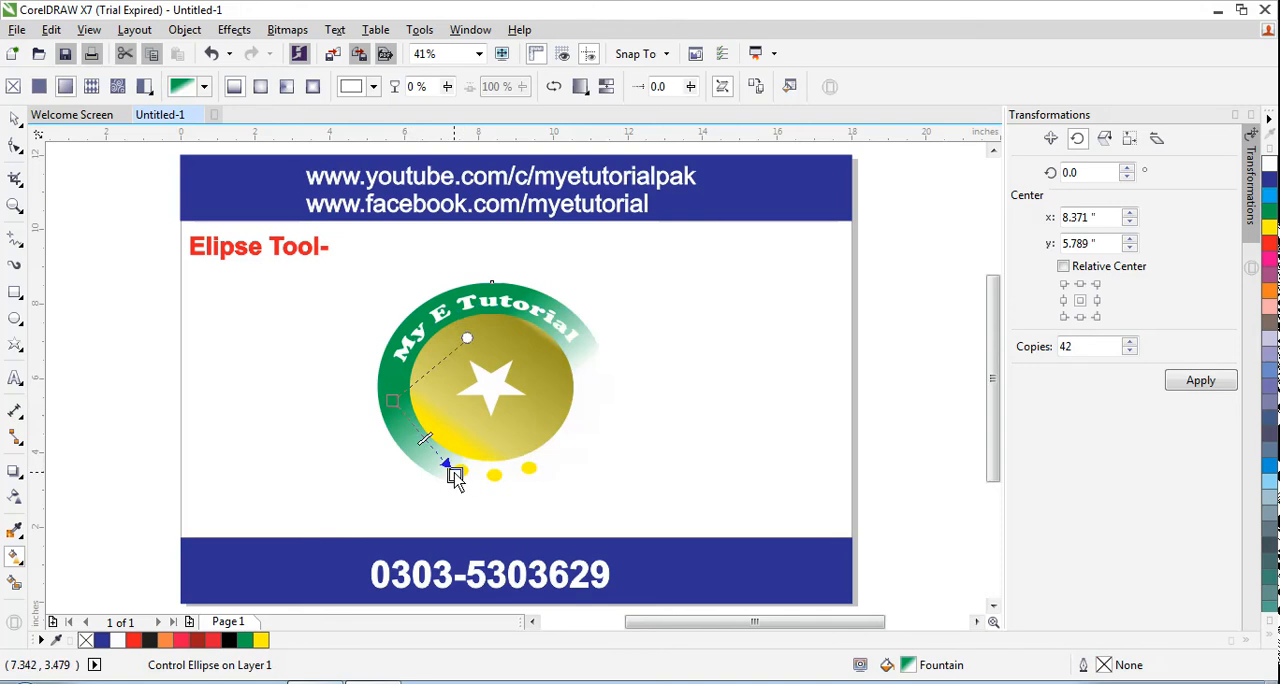
{"action": "left_click", "coordinate": [444, 463]}
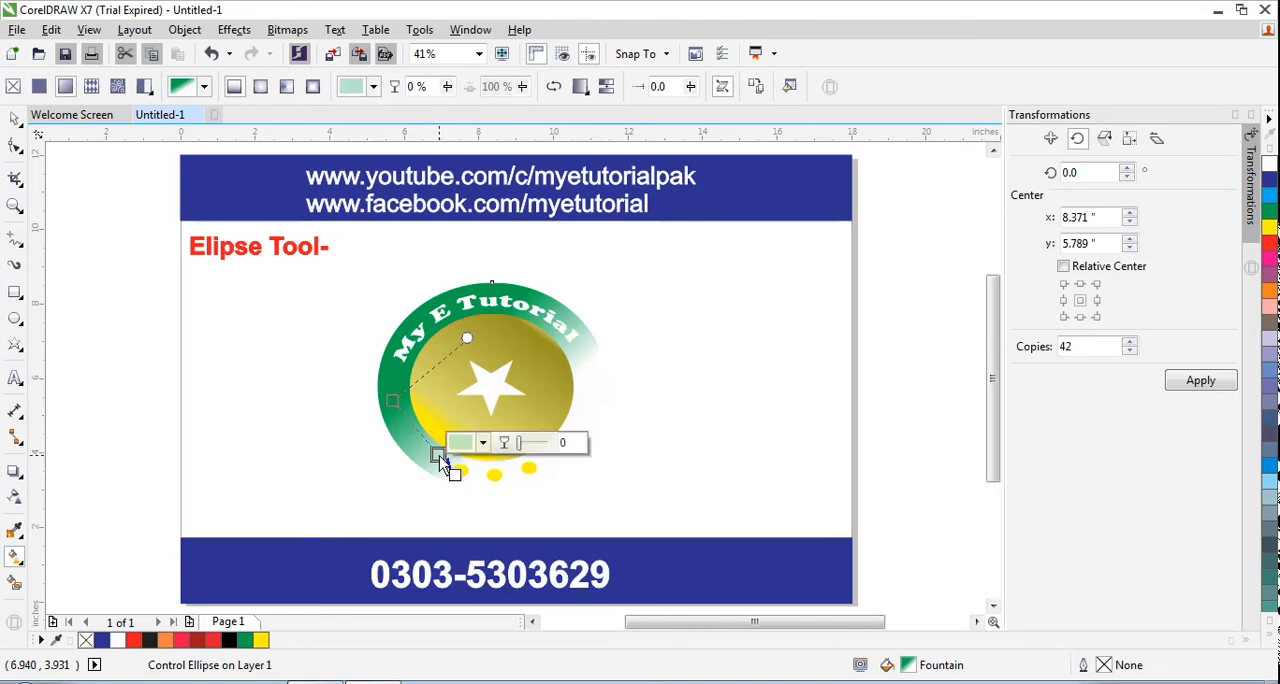
{"action": "left_click", "coordinate": [482, 442]}
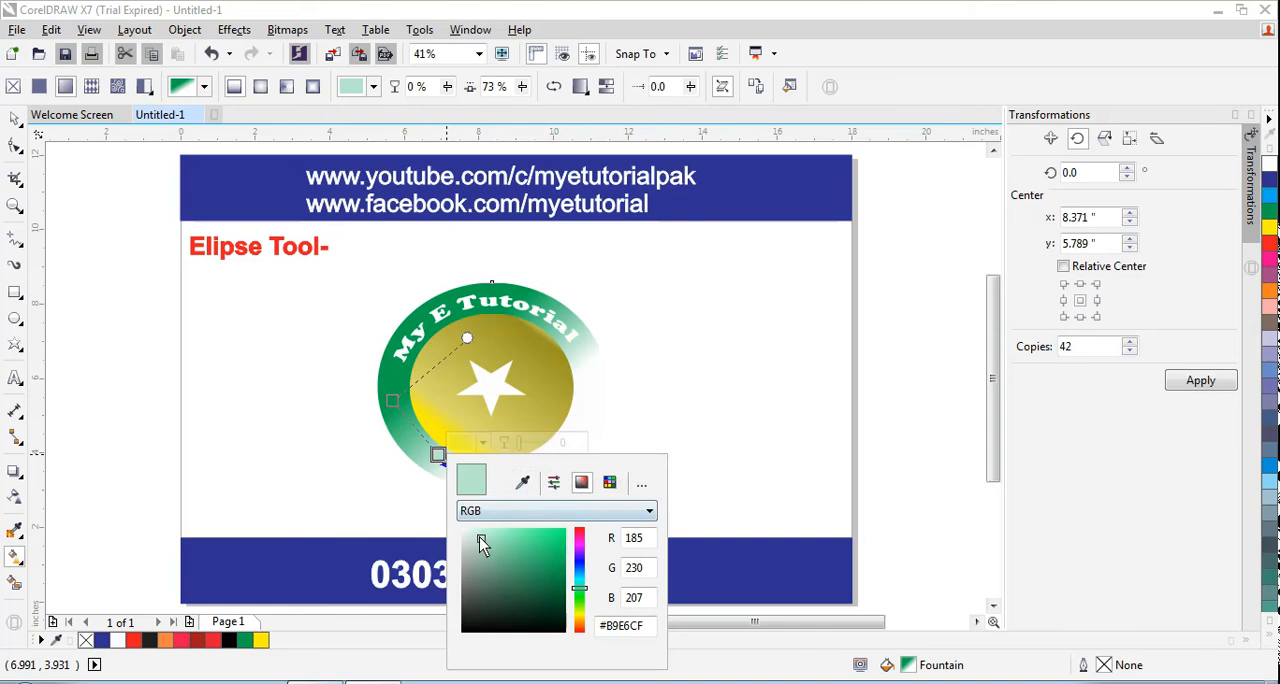
{"action": "mouse_move", "coordinate": [478, 538]}
{"action": "left_mouse_down"}
{"action": "mouse_move", "coordinate": [573, 546]}
{"action": "mouse_move", "coordinate": [562, 537]}
{"action": "left_mouse_up"}
{"action": "left_click", "coordinate": [722, 382]}
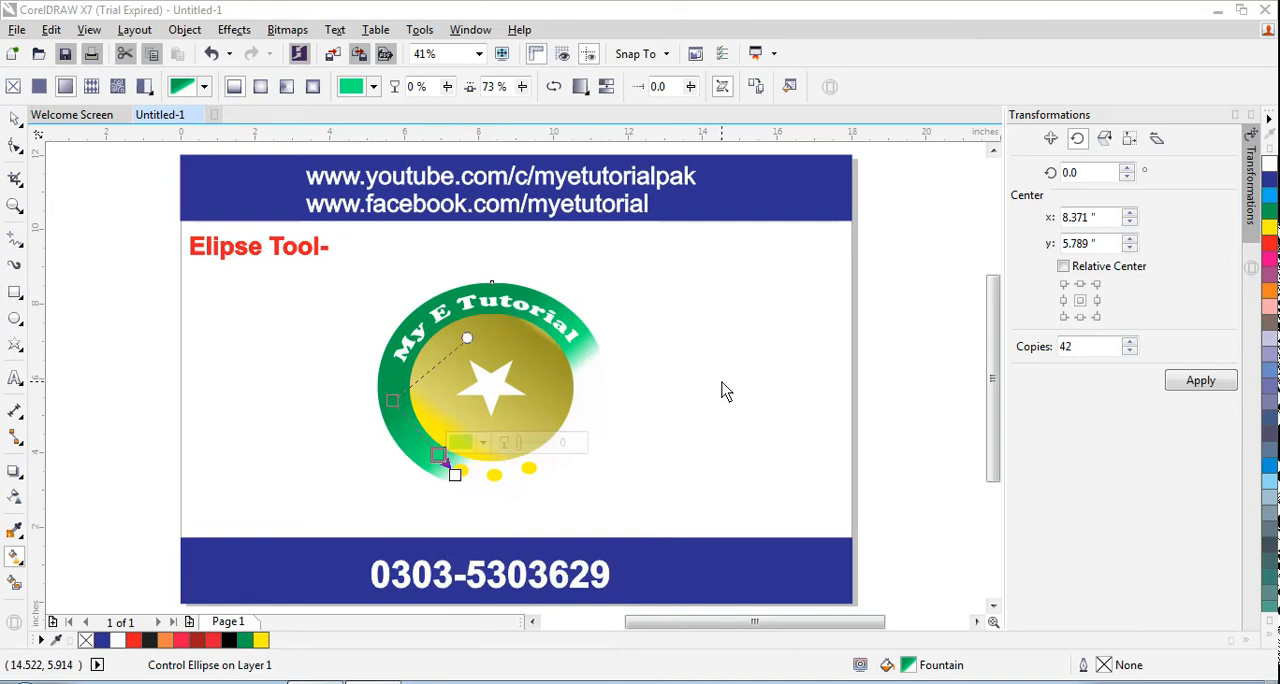
{"action": "key", "text": "ctrl+z"}
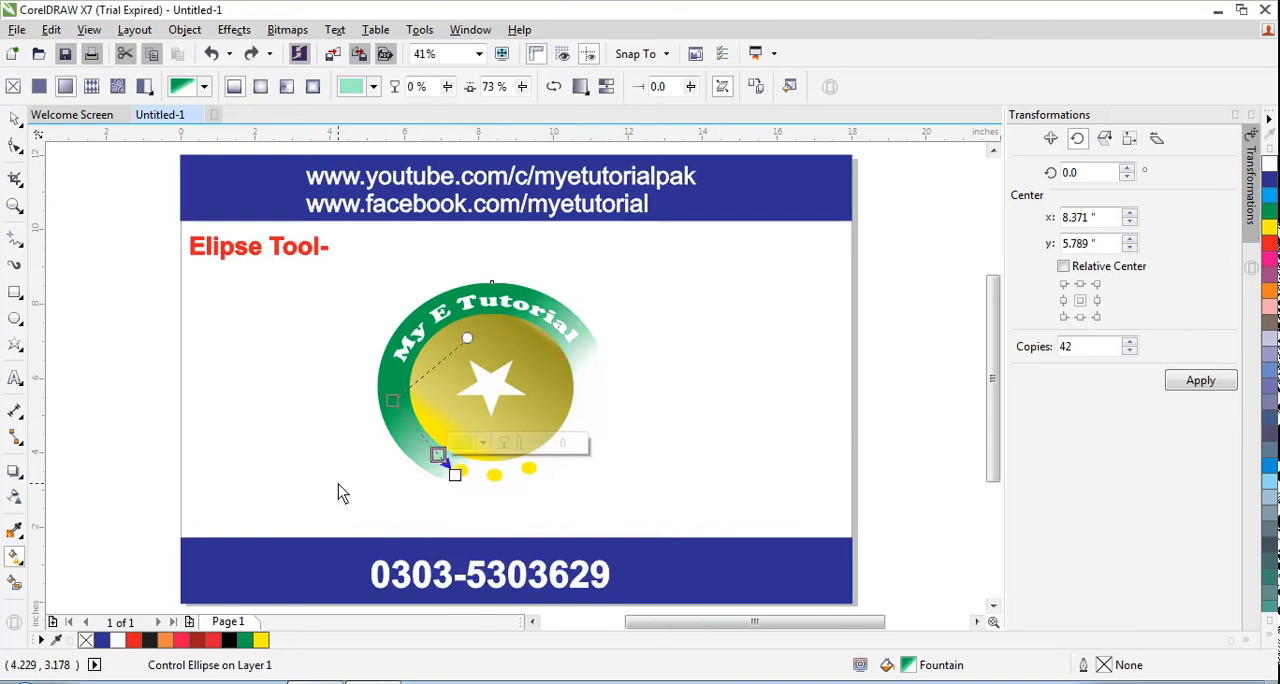
{"action": "key", "text": "ctrl+z"}
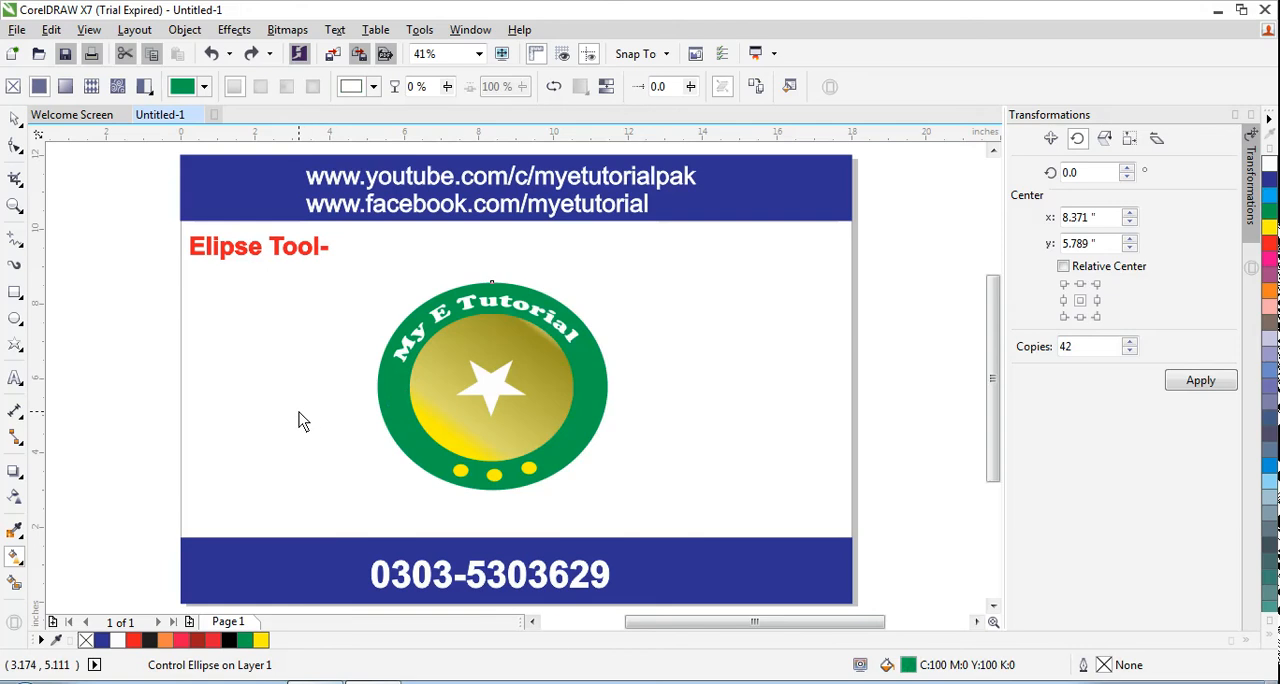
Apply a horizontal linear gradient across the green outer ellipse and set its end colour to light green C59 M0 Y68 K0
{"action": "left_click", "coordinate": [383, 397]}
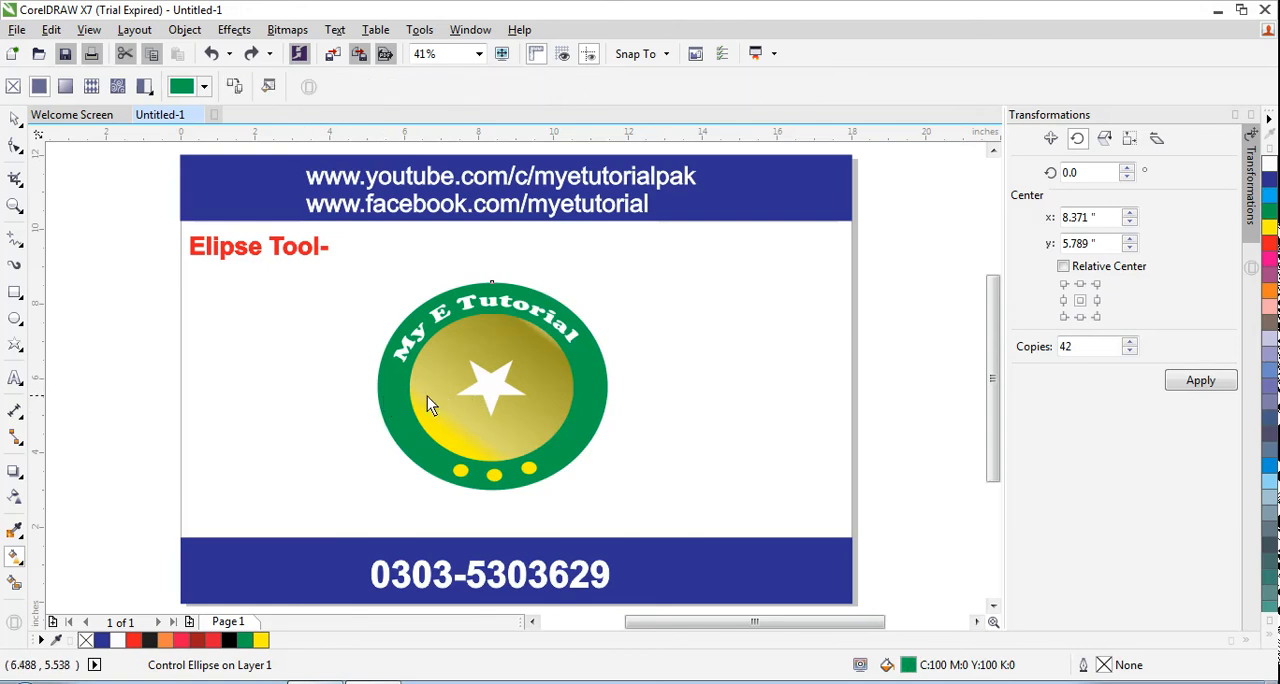
{"action": "left_click_drag", "start_coordinate": [377, 397], "coordinate": [605, 386]}
{"action": "key", "text": "ctrl+z"}
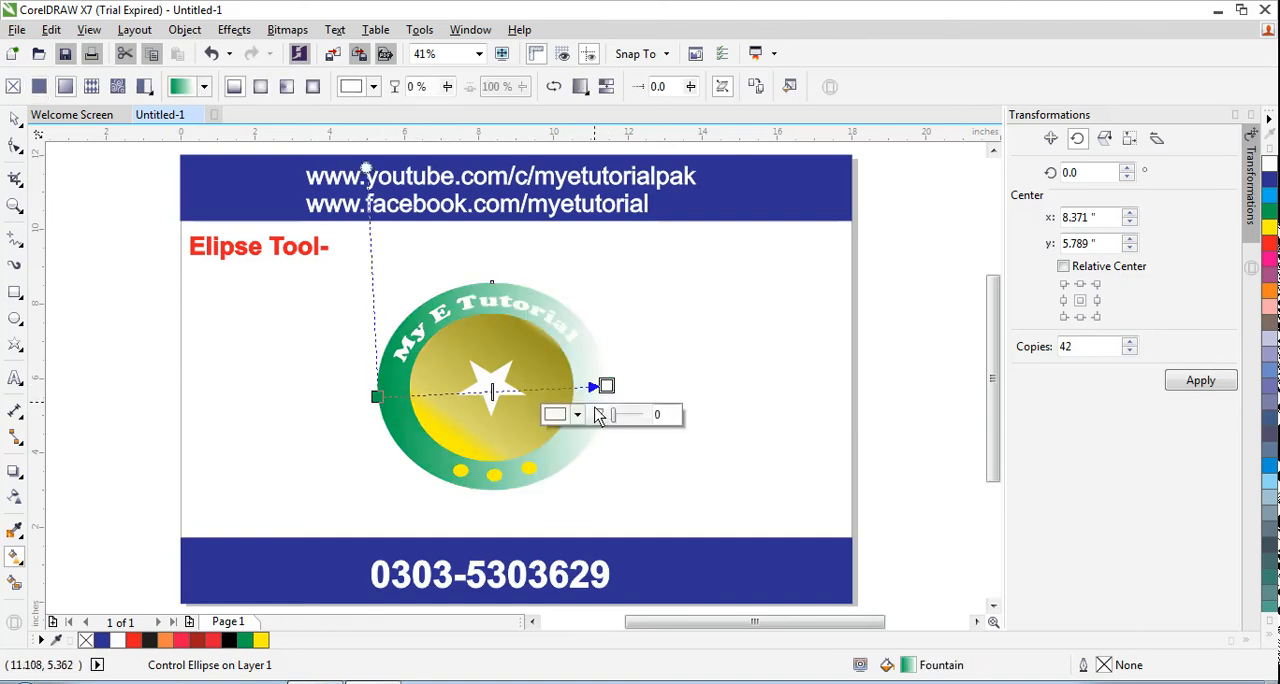
{"action": "left_click", "coordinate": [576, 414]}
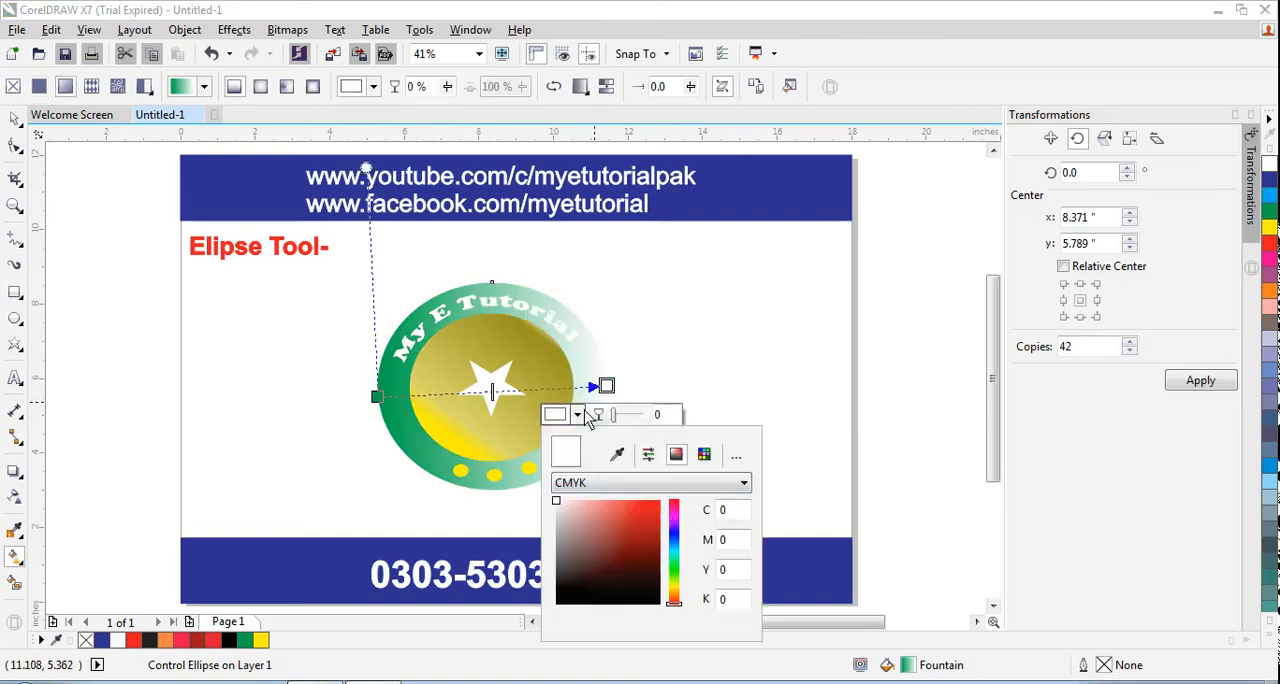
{"action": "left_click", "coordinate": [674, 563]}
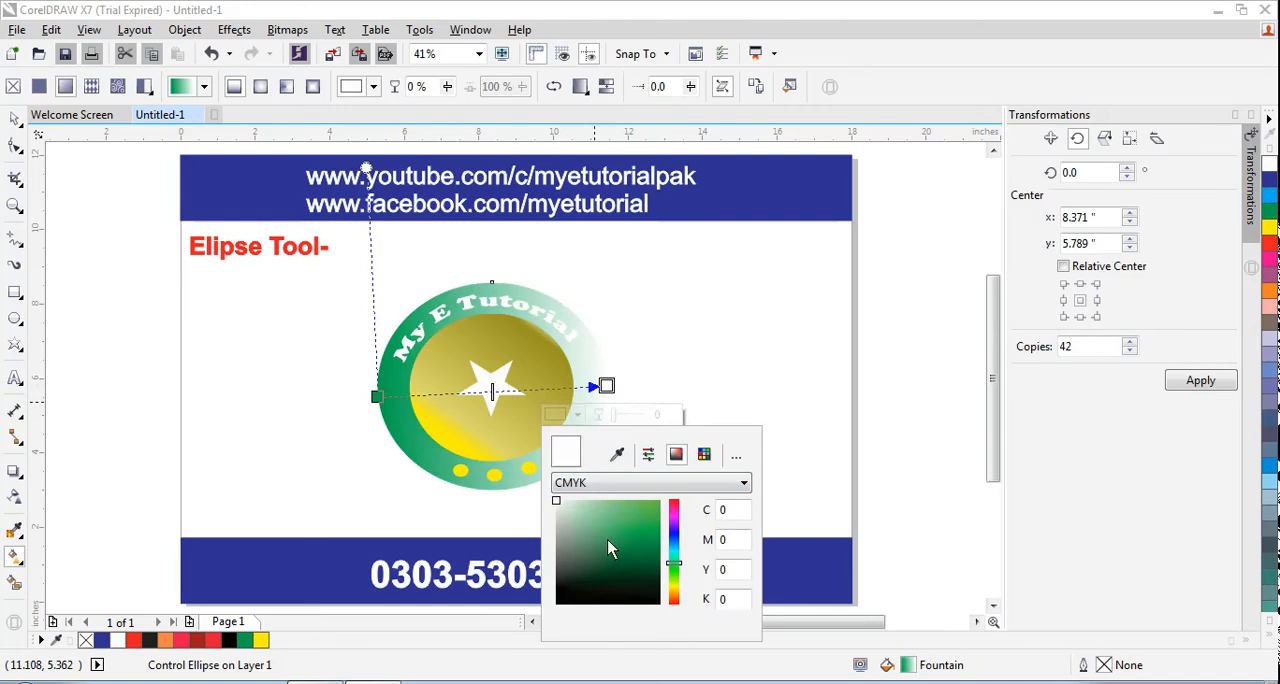
{"action": "left_click", "coordinate": [616, 514]}
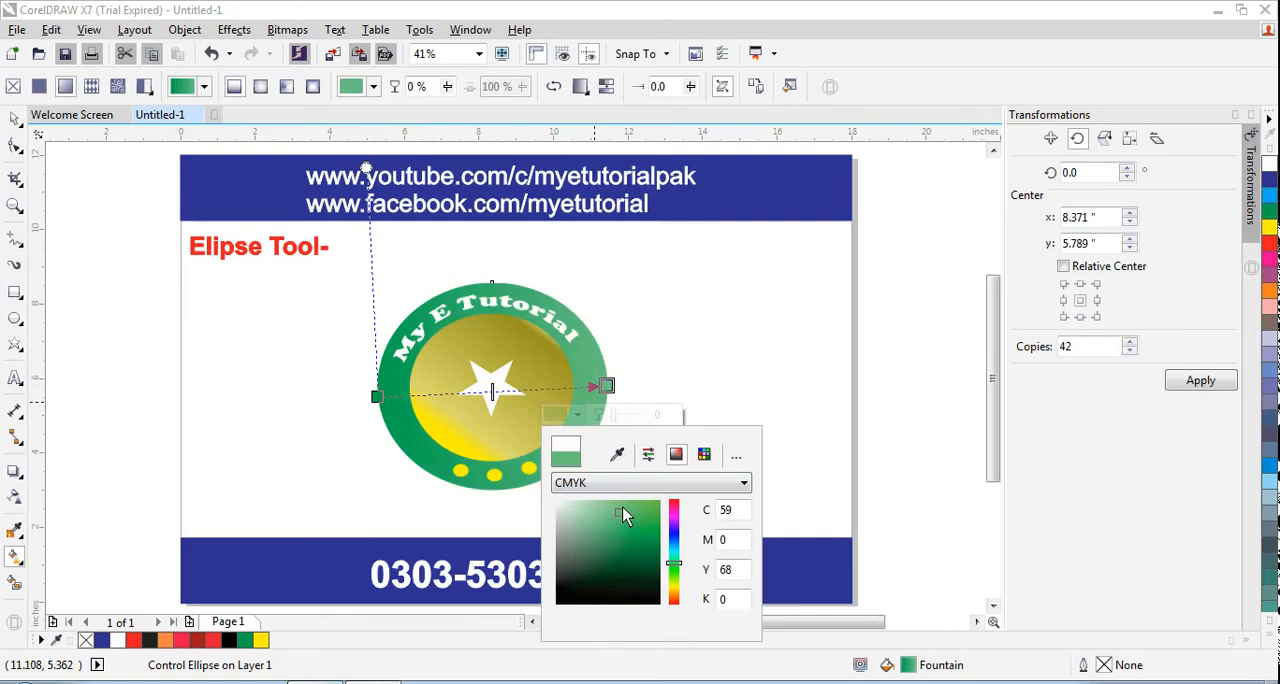
Add a colour stop at 5% of the outer ellipse's gradient and set its colour to pale green #8ED1AE
{"action": "left_click", "coordinate": [389, 398]}
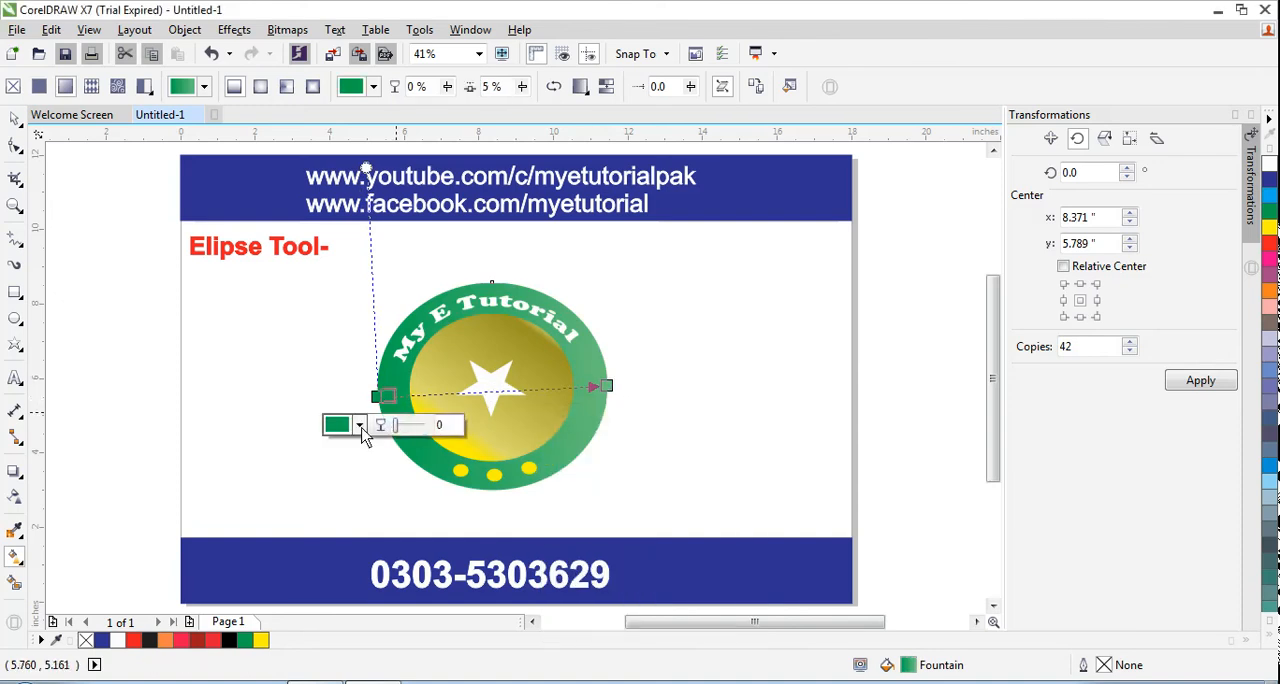
{"action": "left_click", "coordinate": [357, 424]}
{"action": "left_click", "coordinate": [350, 531]}
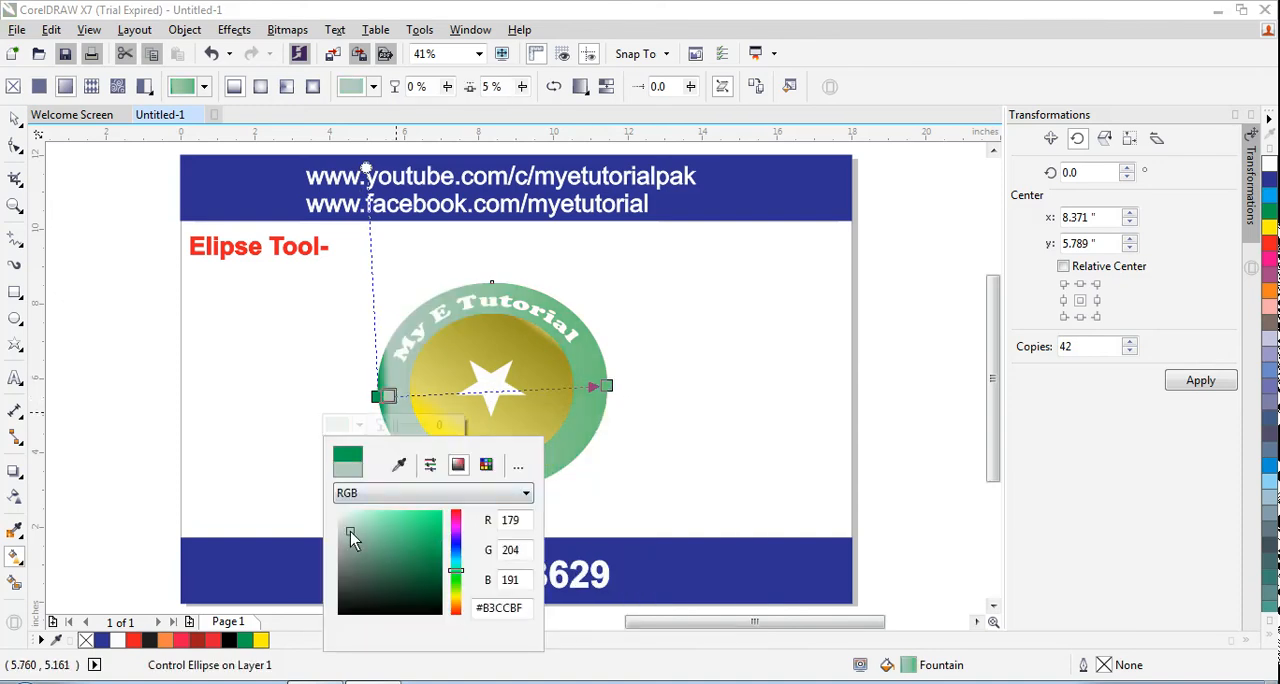
{"action": "left_click_drag", "start_coordinate": [350, 531], "coordinate": [372, 530]}
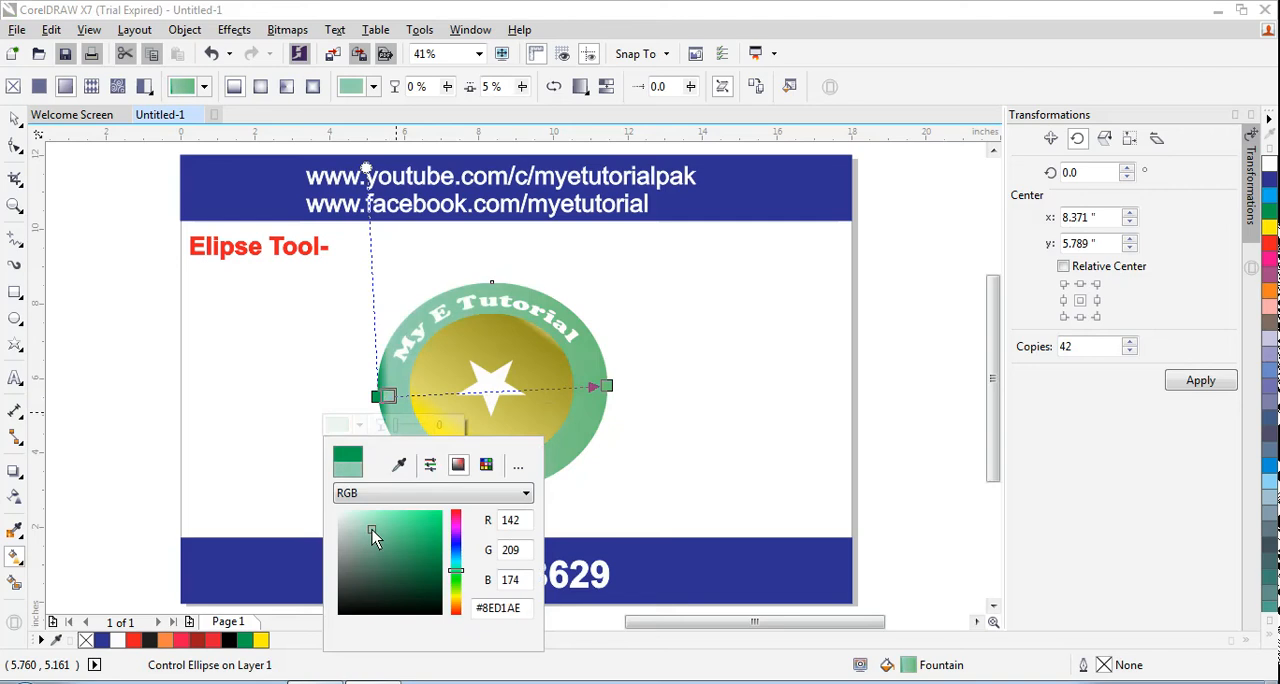
{"action": "left_click", "coordinate": [704, 430]}
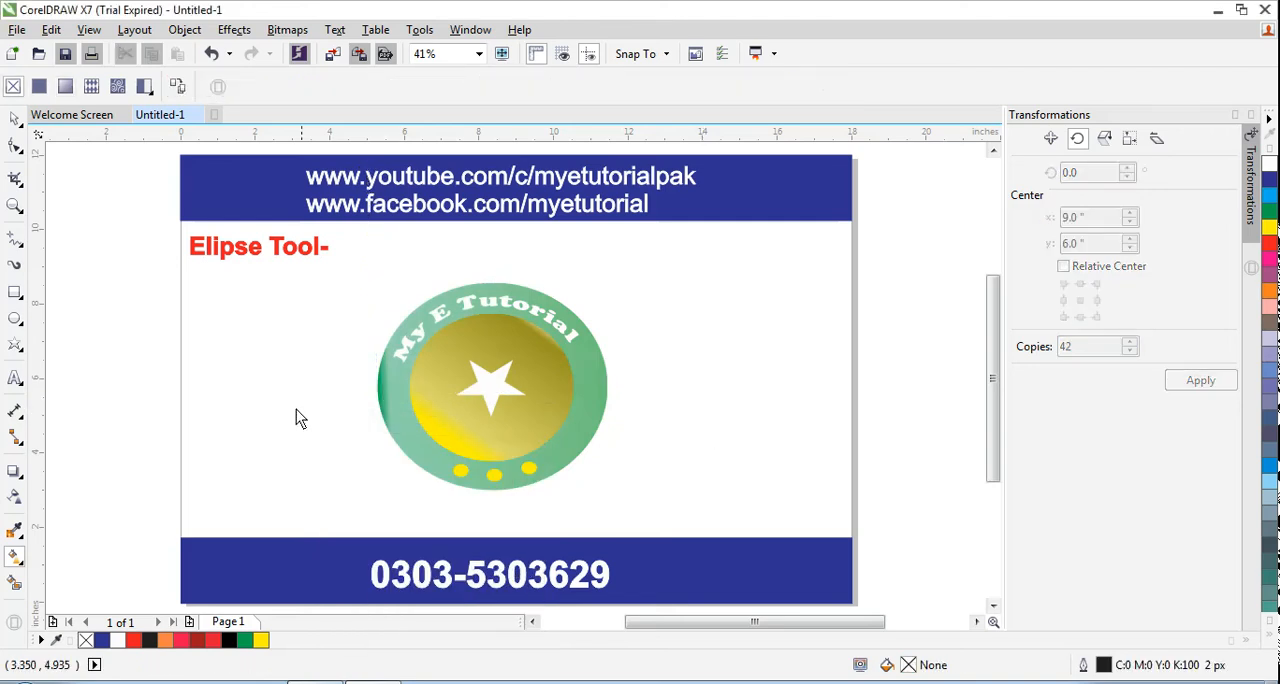
Give the curved "My E Tutorial" text a black outline using C100 M100 Y100 K100
{"action": "left_click", "coordinate": [15, 119]}
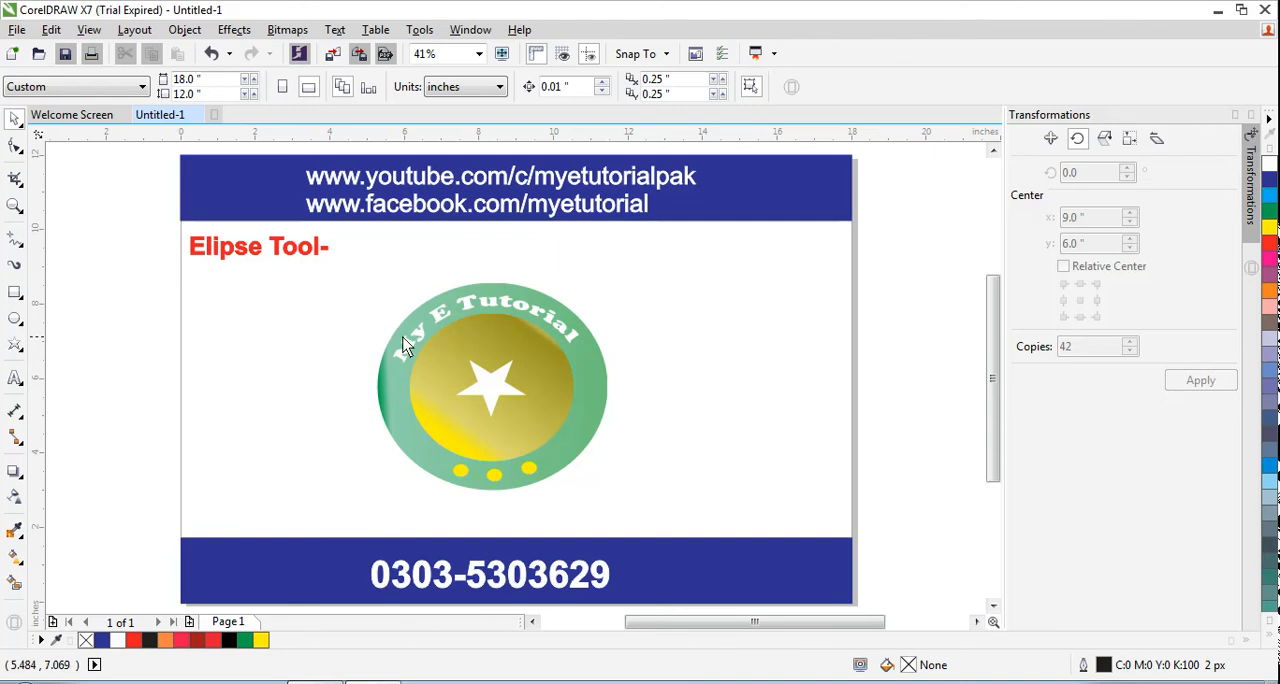
{"action": "left_click", "coordinate": [465, 310]}
{"action": "left_click", "coordinate": [474, 306], "text": "ctrl"}
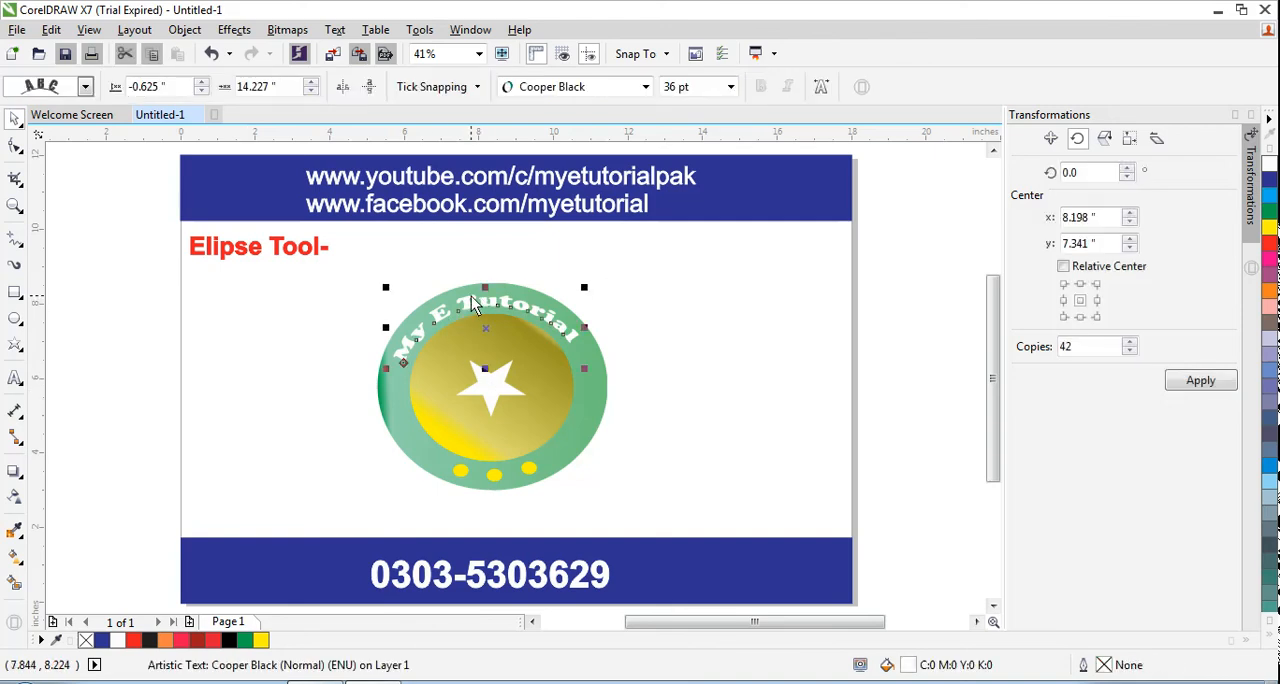
{"action": "left_click", "coordinate": [1270, 640]}
{"action": "right_click", "coordinate": [1254, 261]}
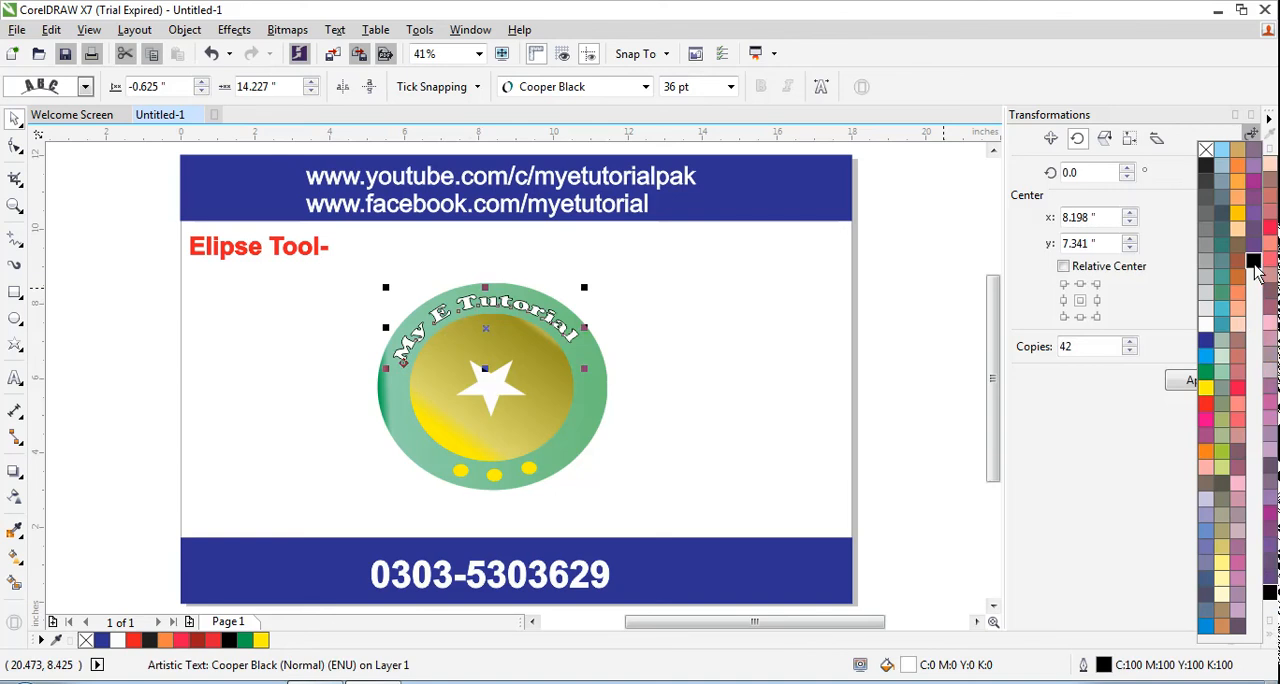
{"action": "left_click", "coordinate": [285, 362]}
{"action": "left_click", "coordinate": [267, 356]}
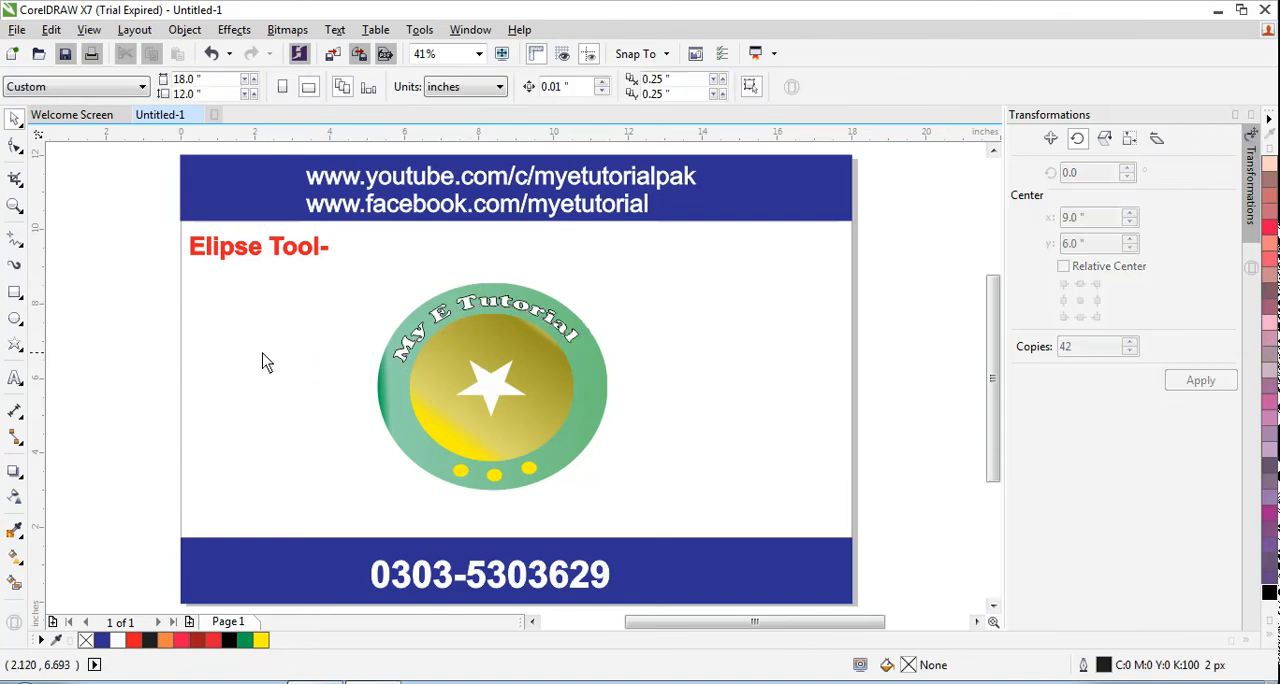
Add a black drop shadow to the white star, offset about -0.143" horizontally and -0.19" vertically
{"action": "left_click", "coordinate": [496, 386]}
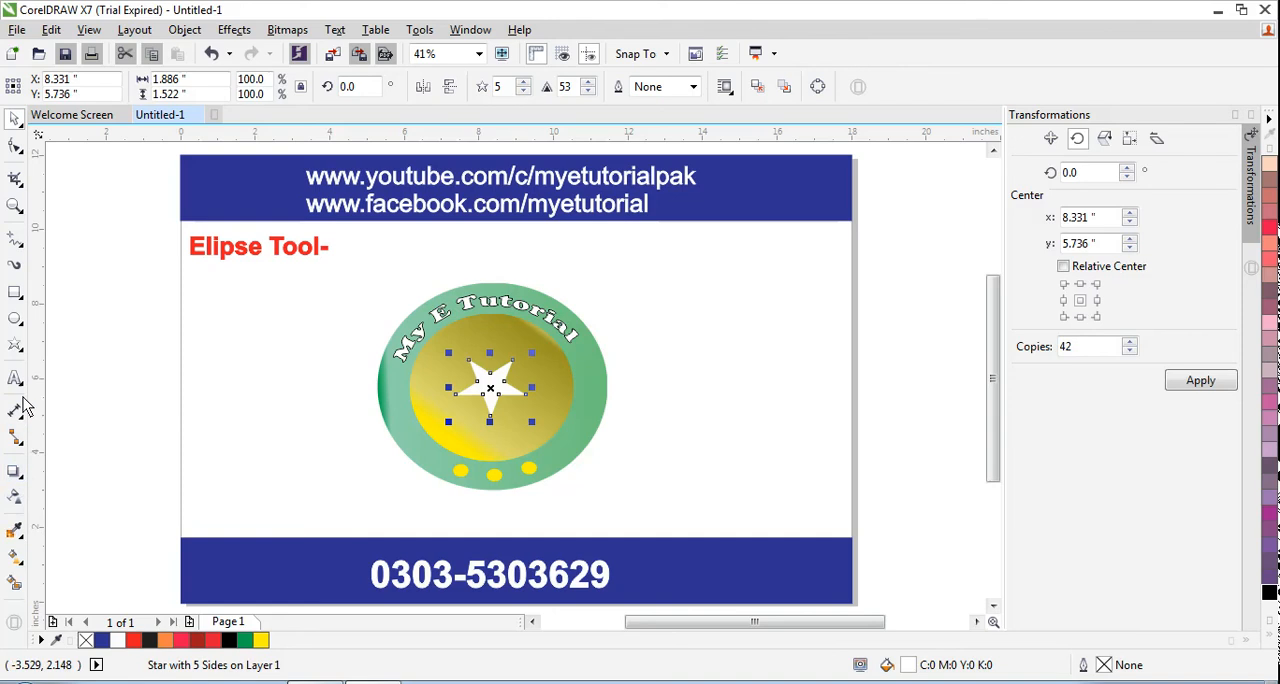
{"action": "left_click", "coordinate": [14, 470]}
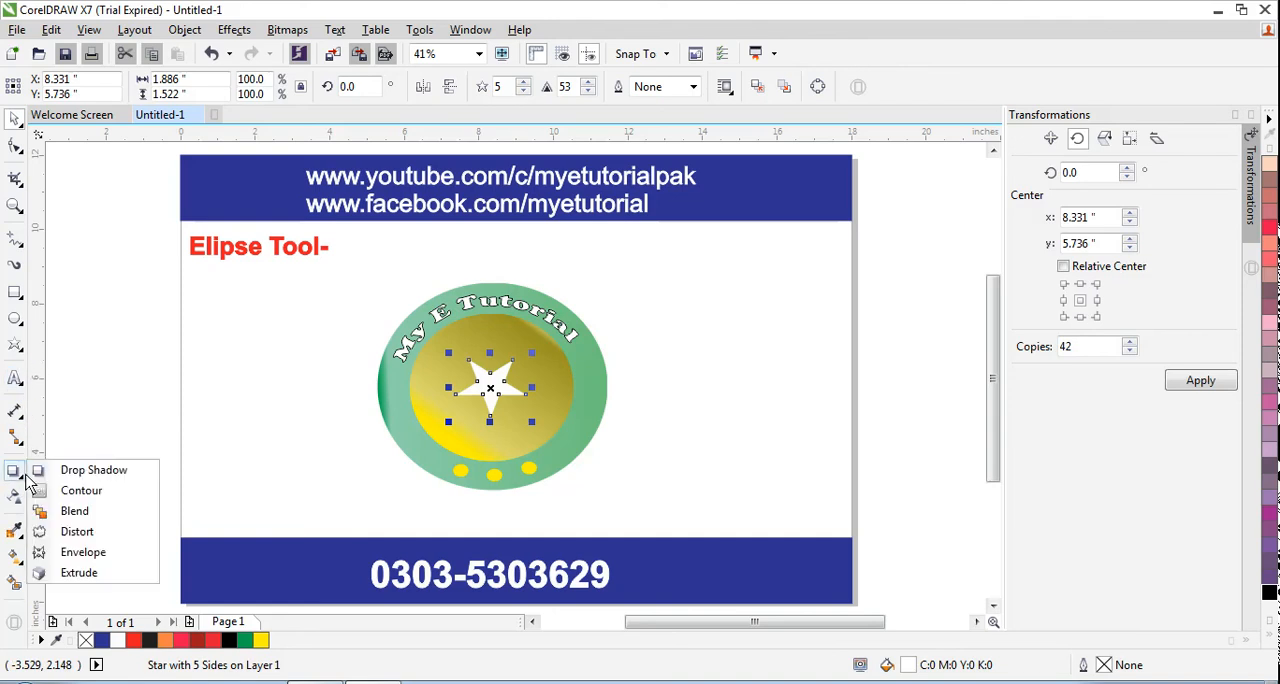
{"action": "left_click", "coordinate": [58, 464]}
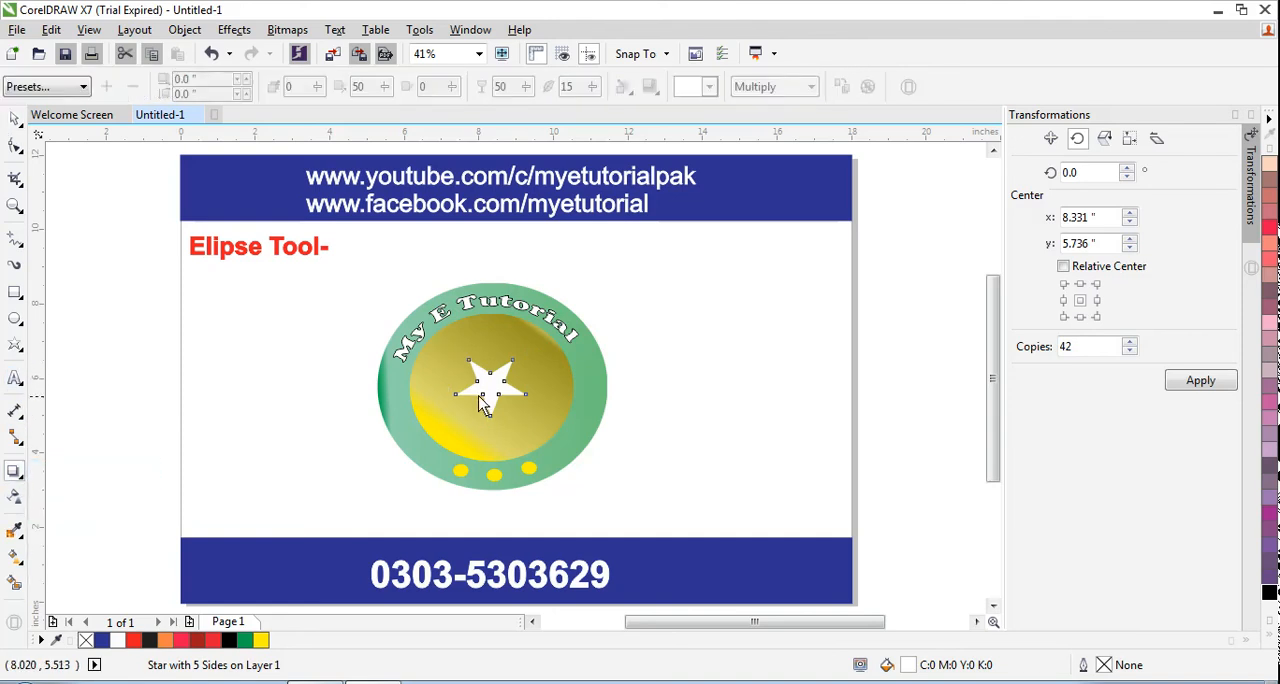
{"action": "left_click_drag", "start_coordinate": [481, 394], "coordinate": [466, 428]}
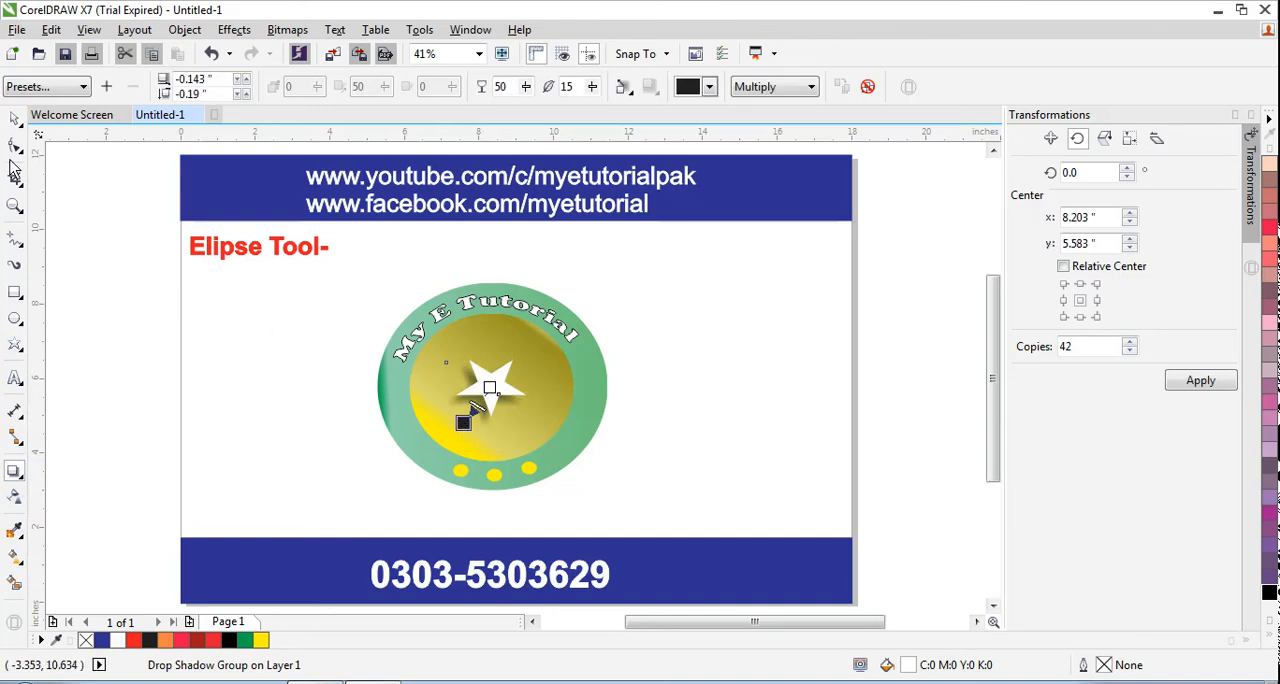
{"action": "left_click", "coordinate": [15, 119]}
{"action": "left_click", "coordinate": [277, 414]}
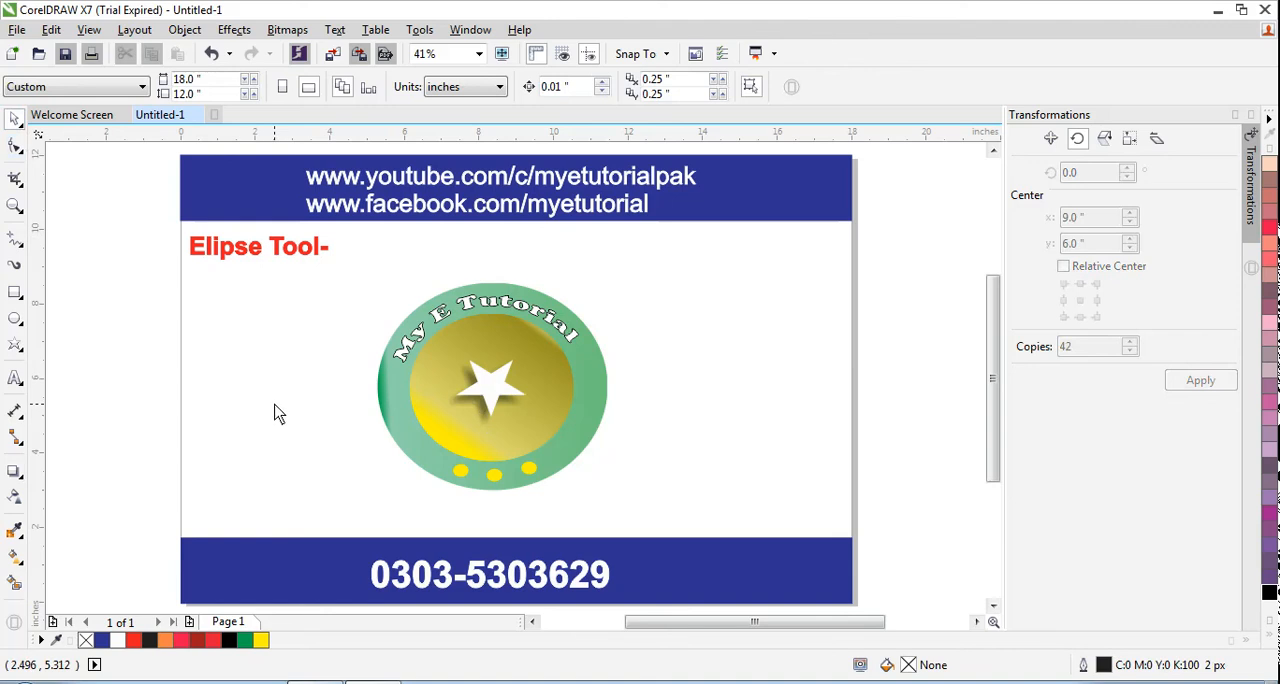
Move the star's drop shadow below it, to an offset of about 0.172" horizontally and -0.592" vertically
{"action": "left_click", "coordinate": [16, 474]}
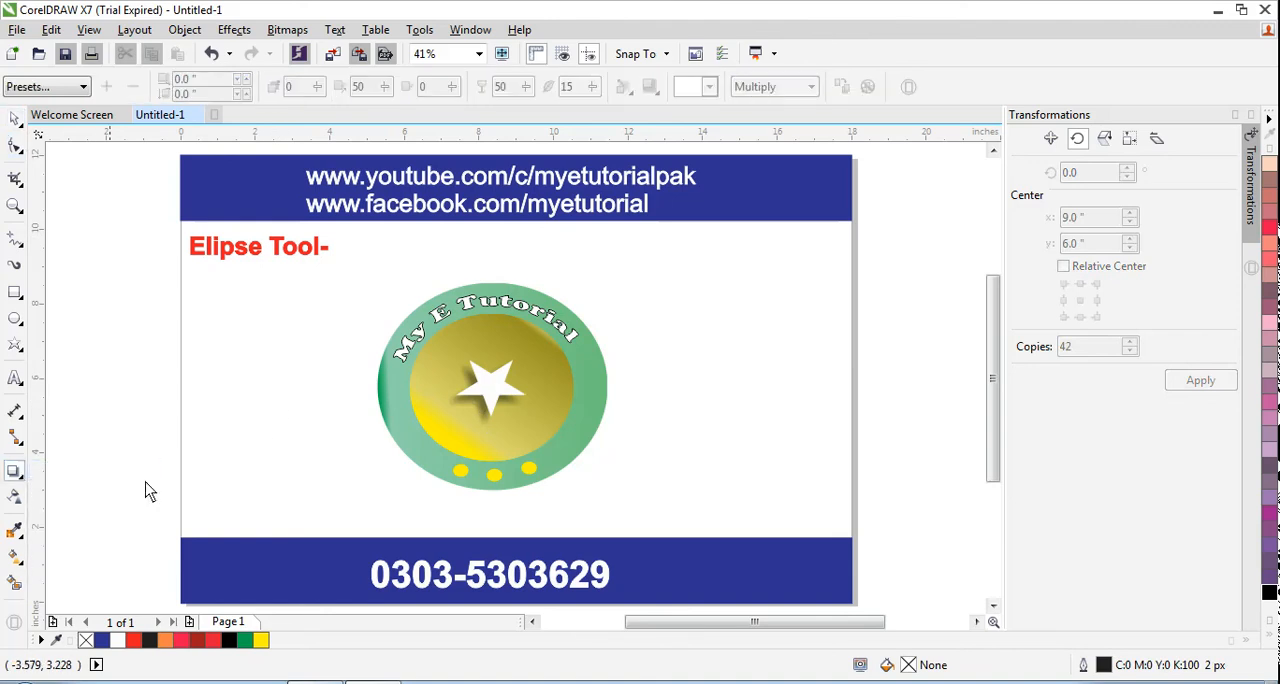
{"action": "left_click", "coordinate": [490, 395]}
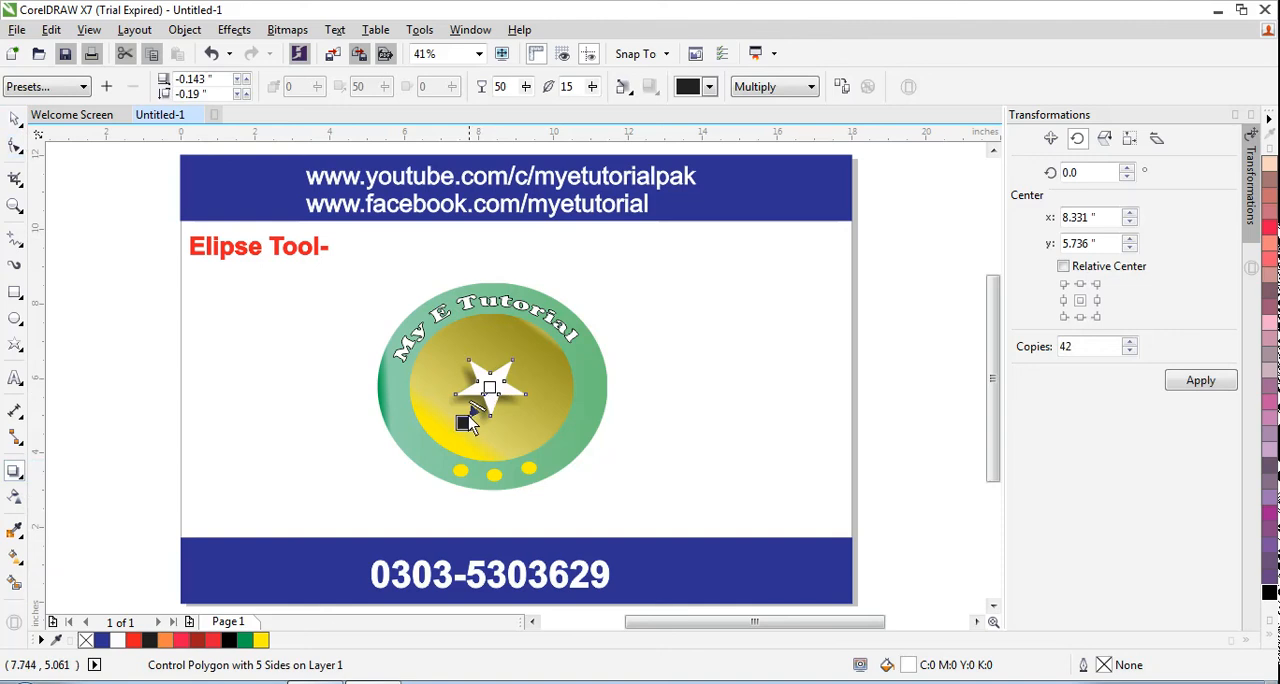
{"action": "left_click_drag", "start_coordinate": [465, 424], "coordinate": [507, 447]}
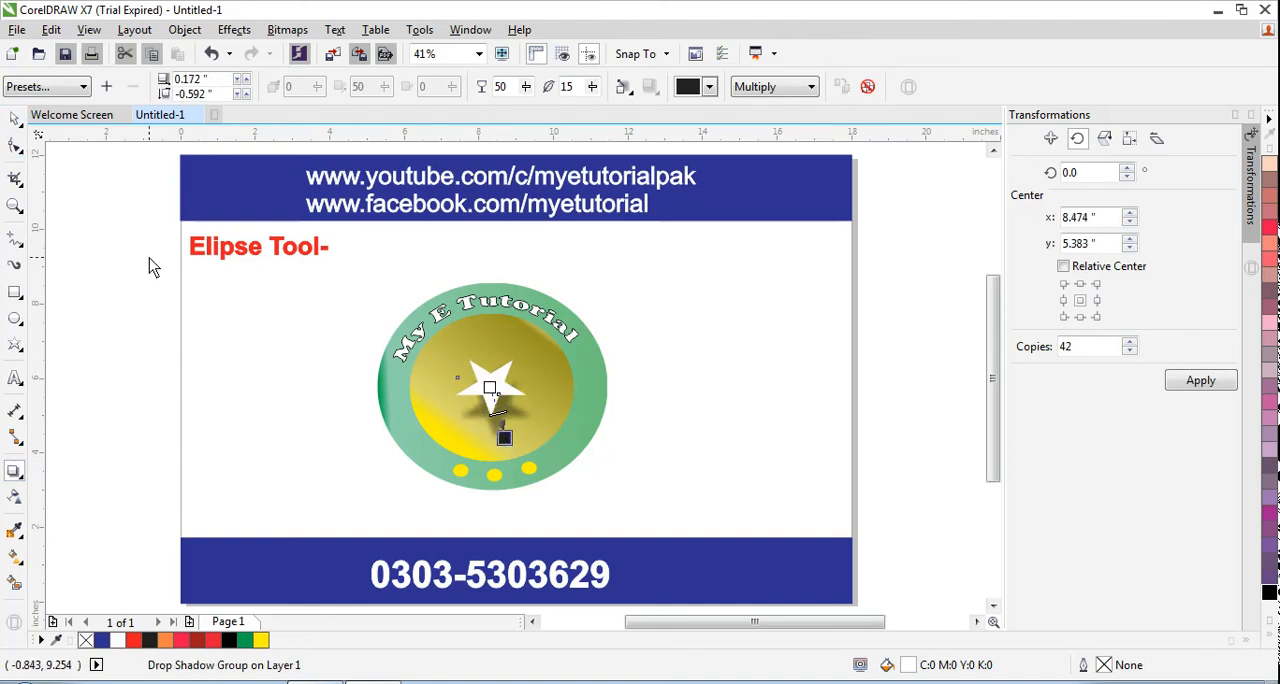
{"action": "left_click", "coordinate": [15, 120]}
{"action": "left_click", "coordinate": [251, 405]}
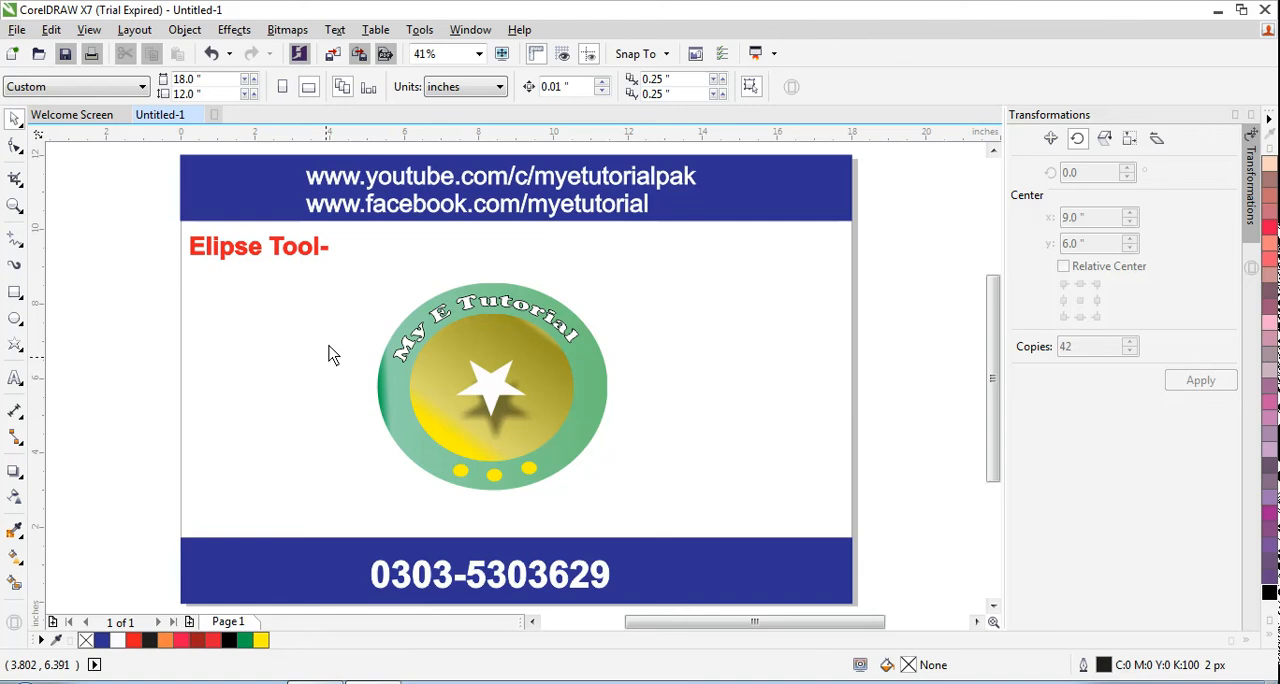
Select all the badge objects and convert them to a bitmap
{"action": "left_click_drag", "start_coordinate": [358, 250], "coordinate": [613, 511]}
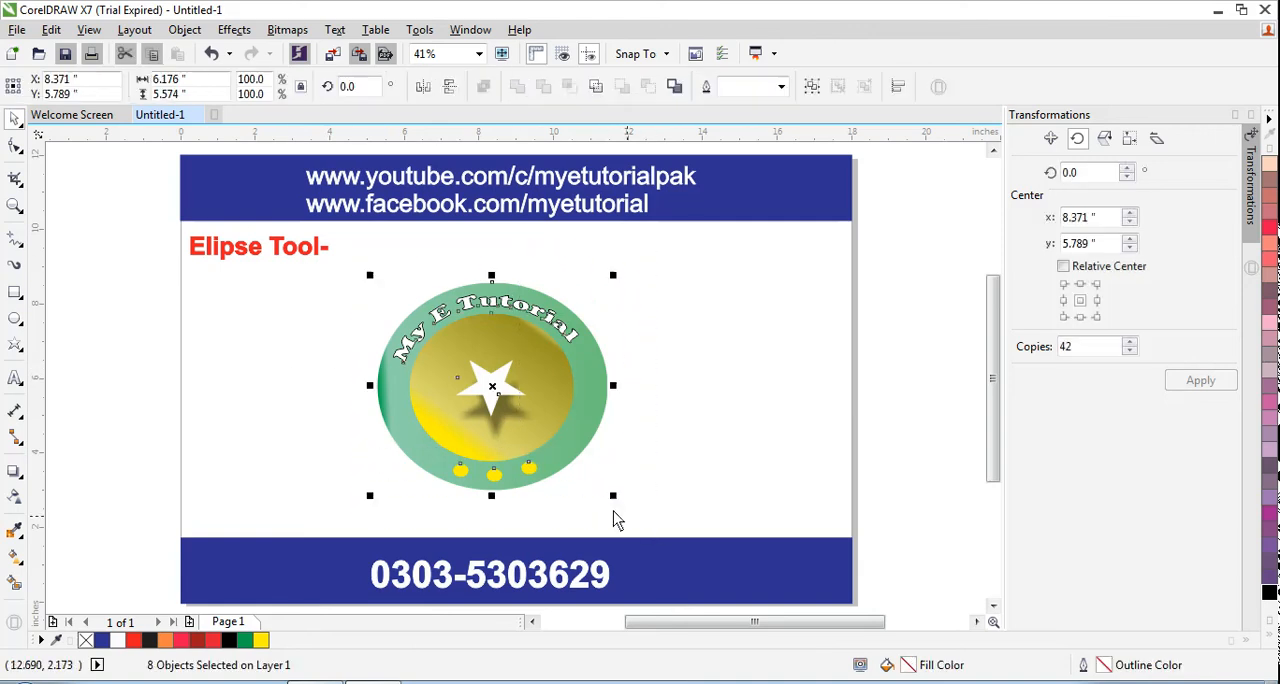
{"action": "left_click", "coordinate": [287, 29]}
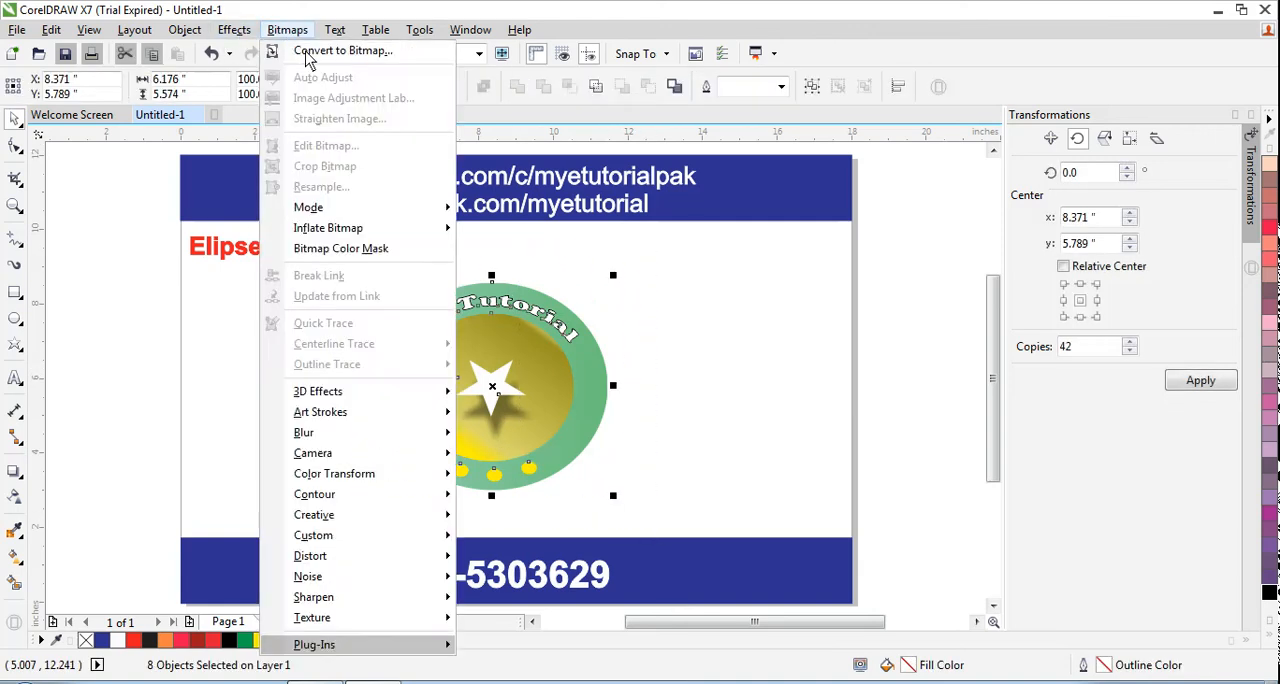
{"action": "left_click", "coordinate": [310, 51]}
{"action": "left_click", "coordinate": [587, 444]}
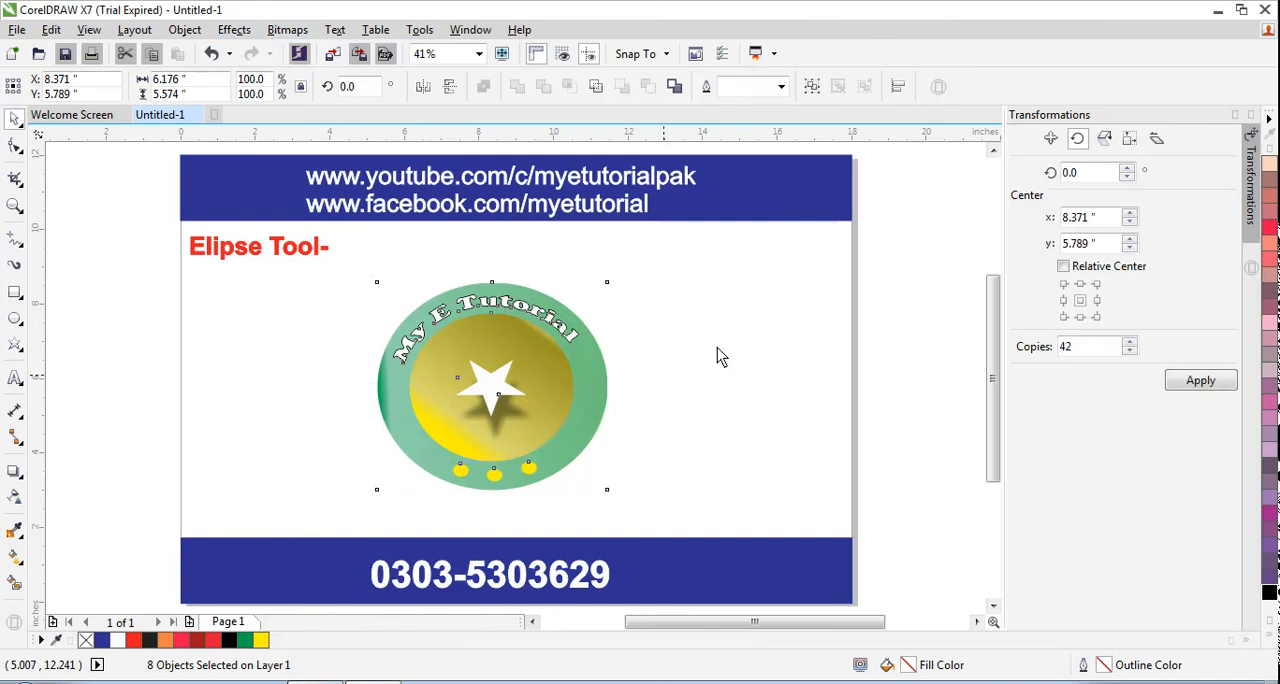
{"action": "left_click", "coordinate": [735, 345]}
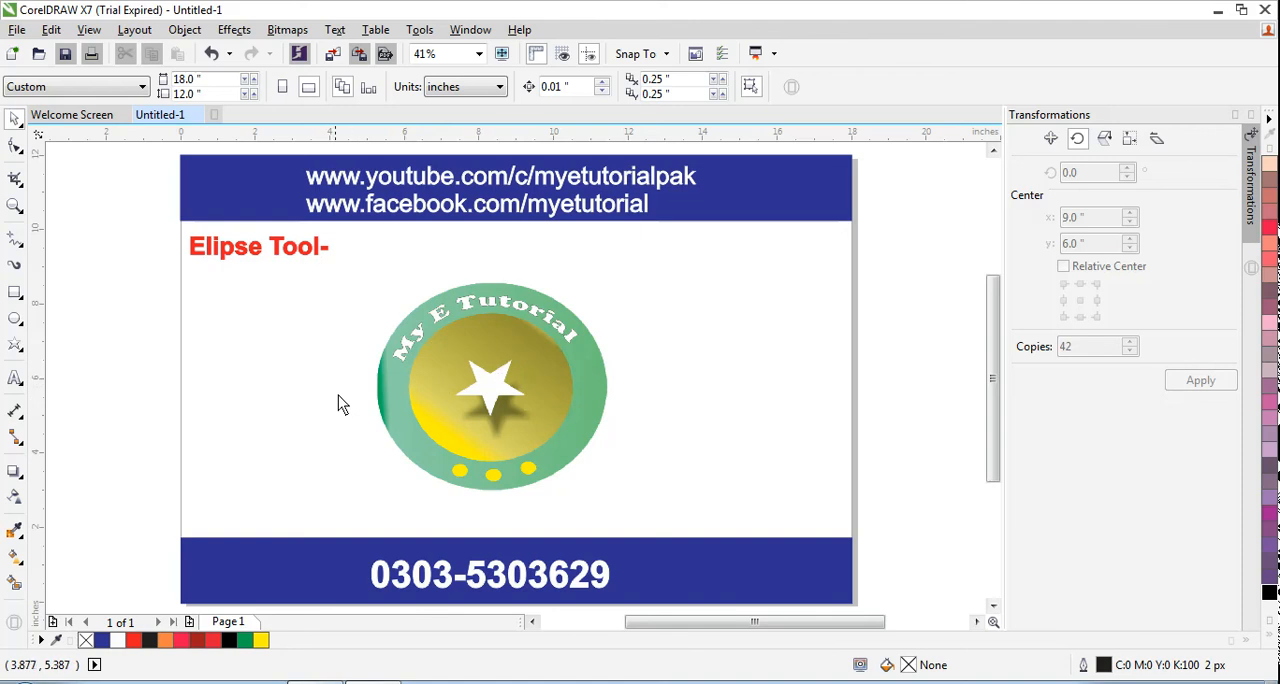
{"action": "left_click", "coordinate": [22, 322]}
{"action": "left_click", "coordinate": [243, 341]}
{"action": "left_click", "coordinate": [1115, 683]}
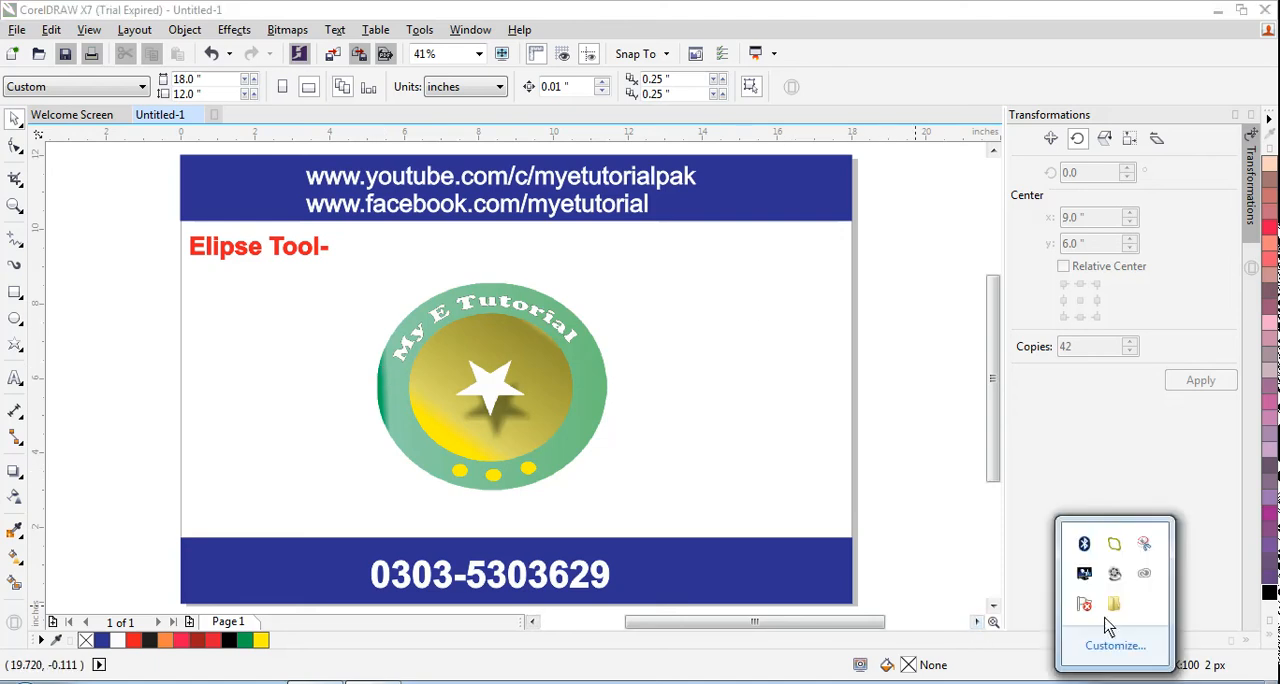